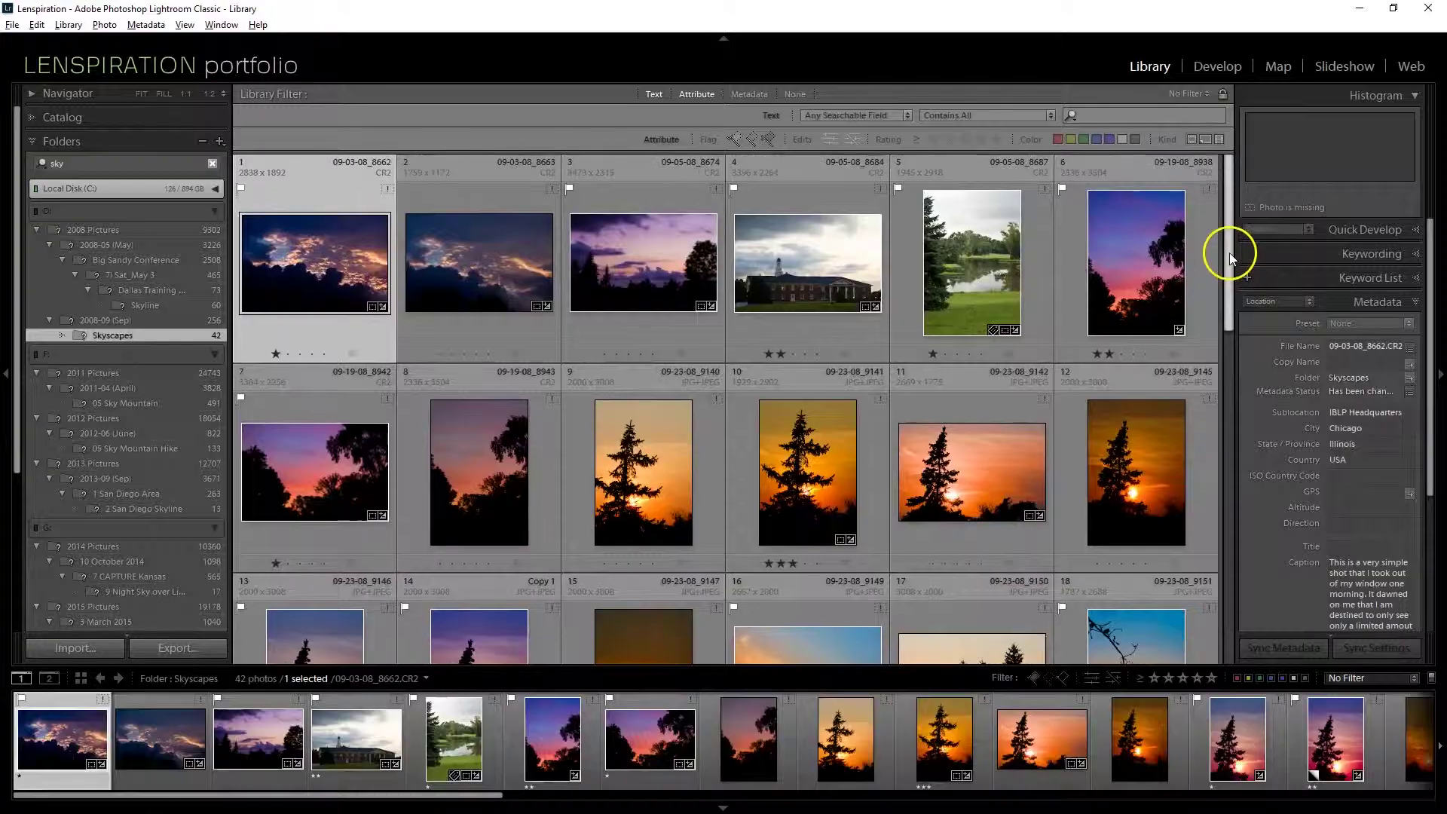
# - Enlarge the purple sky photo 09-19-08_8938.CR2 in Loupe view and check the neighbouring landscape-format shot
pyautogui.click(1152, 286)
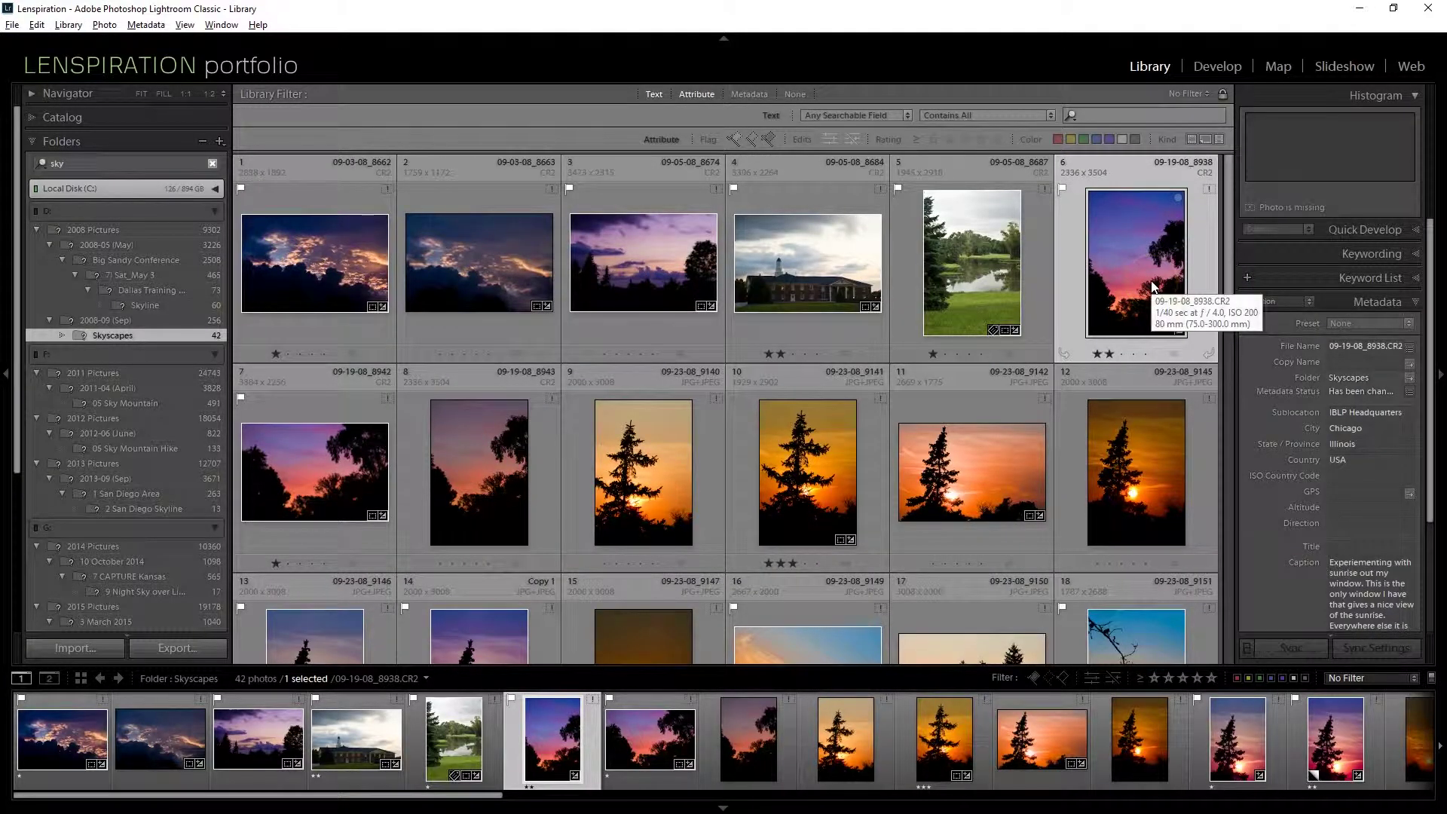
pyautogui.doubleClick(1152, 286)
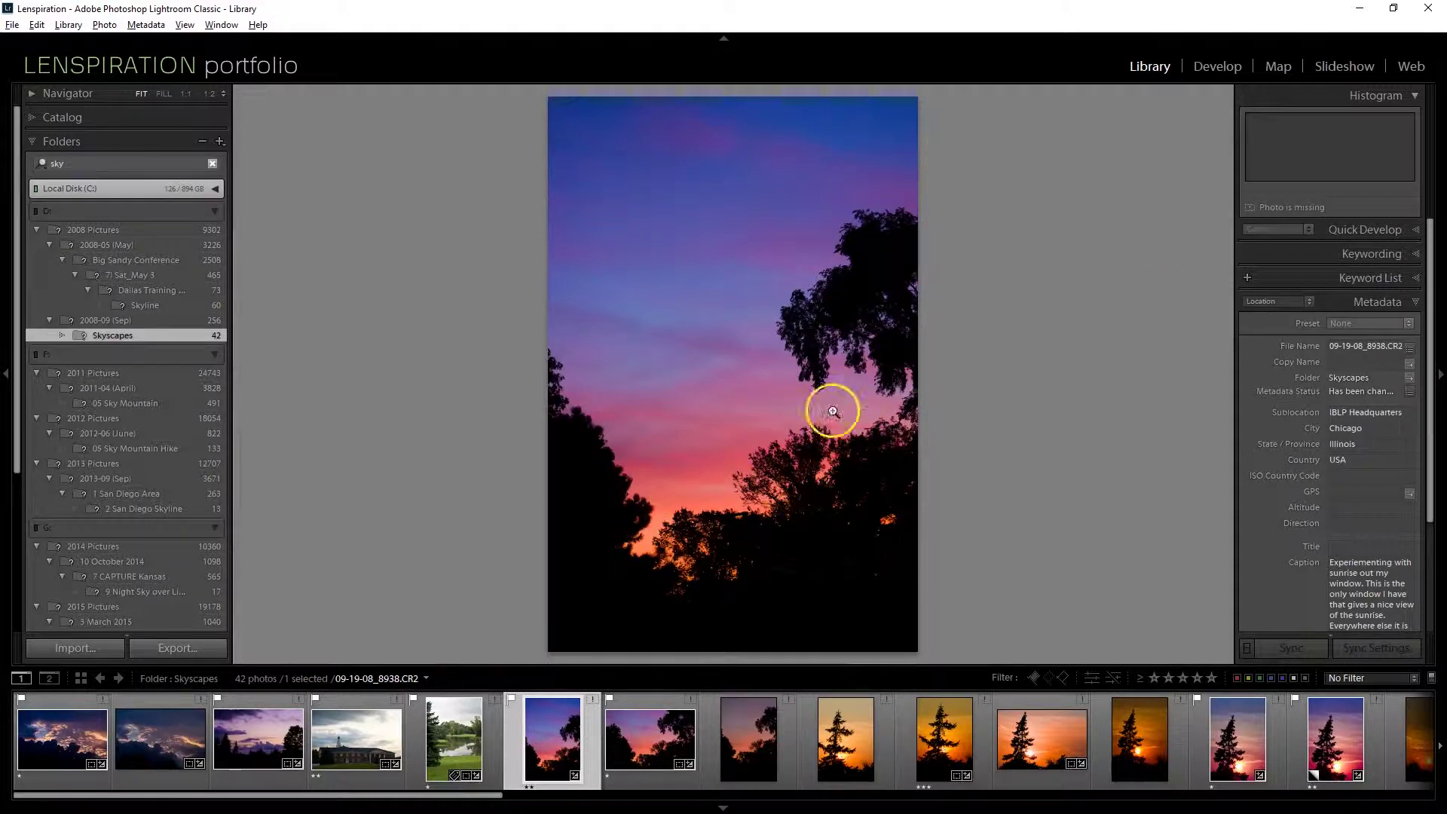
pyautogui.click(640, 744)
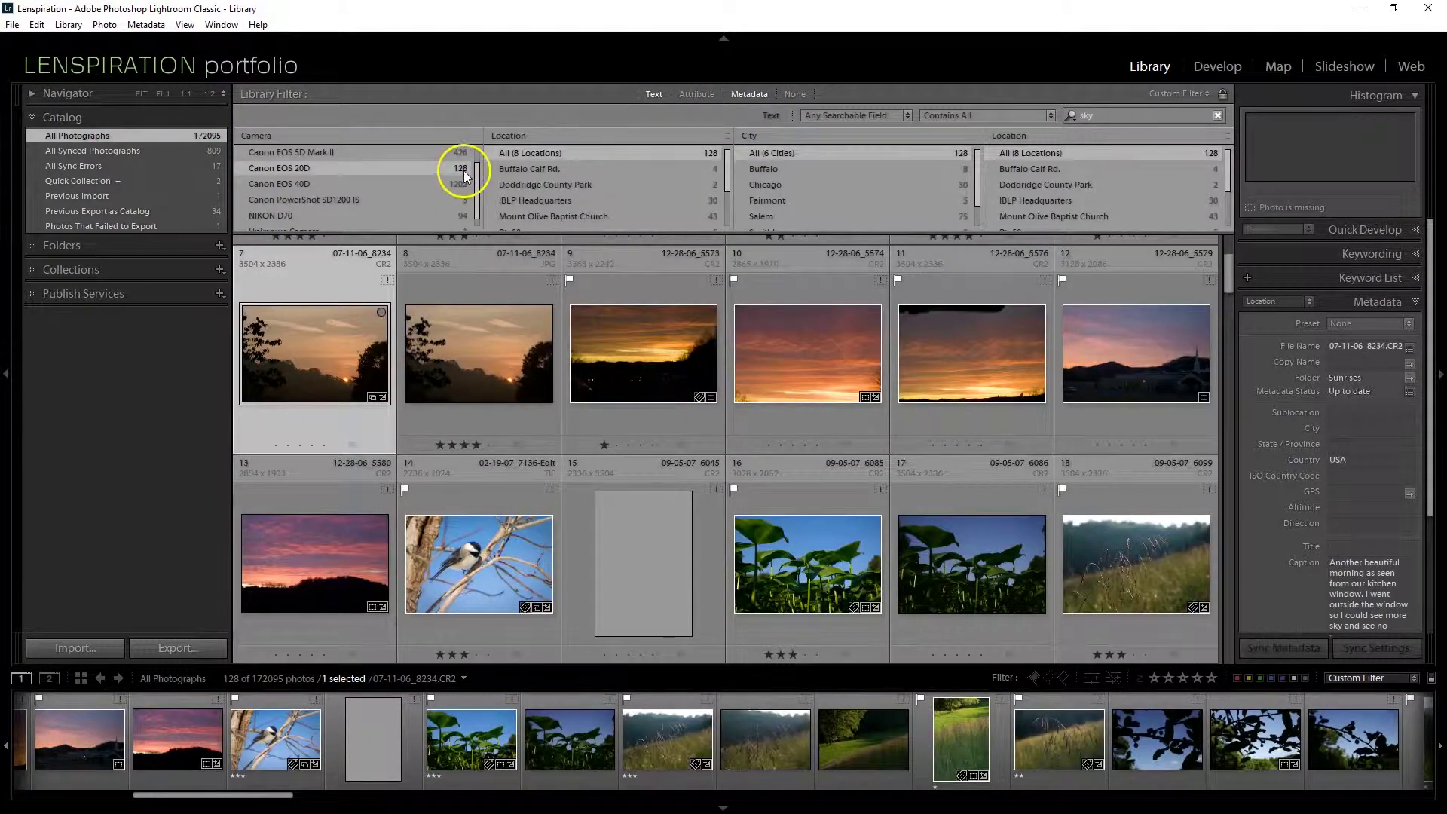
# - Preview the hillside sunset photo 09-22-07_6605.CR2 from the Canon EOS 20D sky results at full size and return to the grid
pyautogui.scroll(-10, 1016, 468)
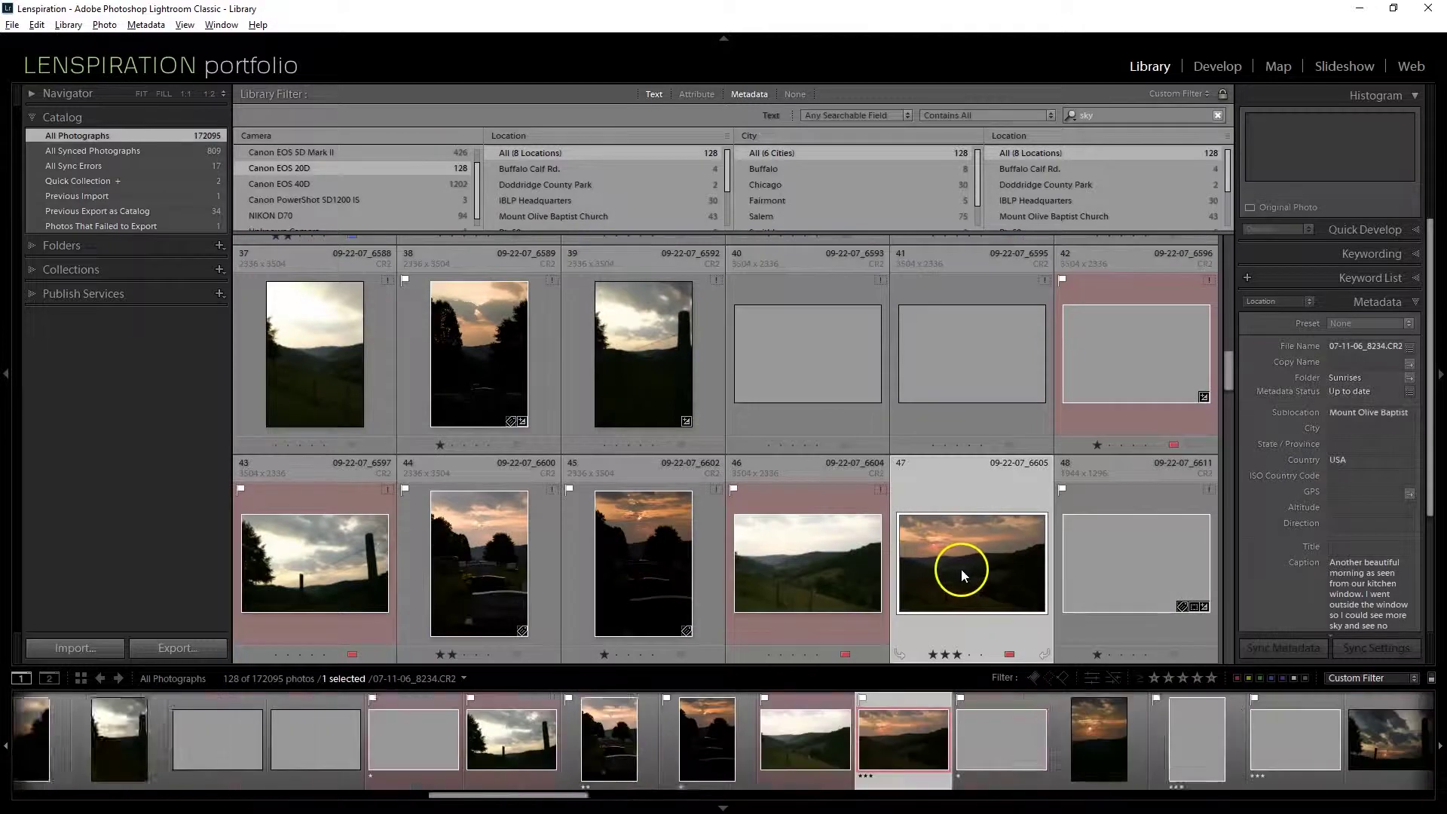
pyautogui.doubleClick(962, 568)
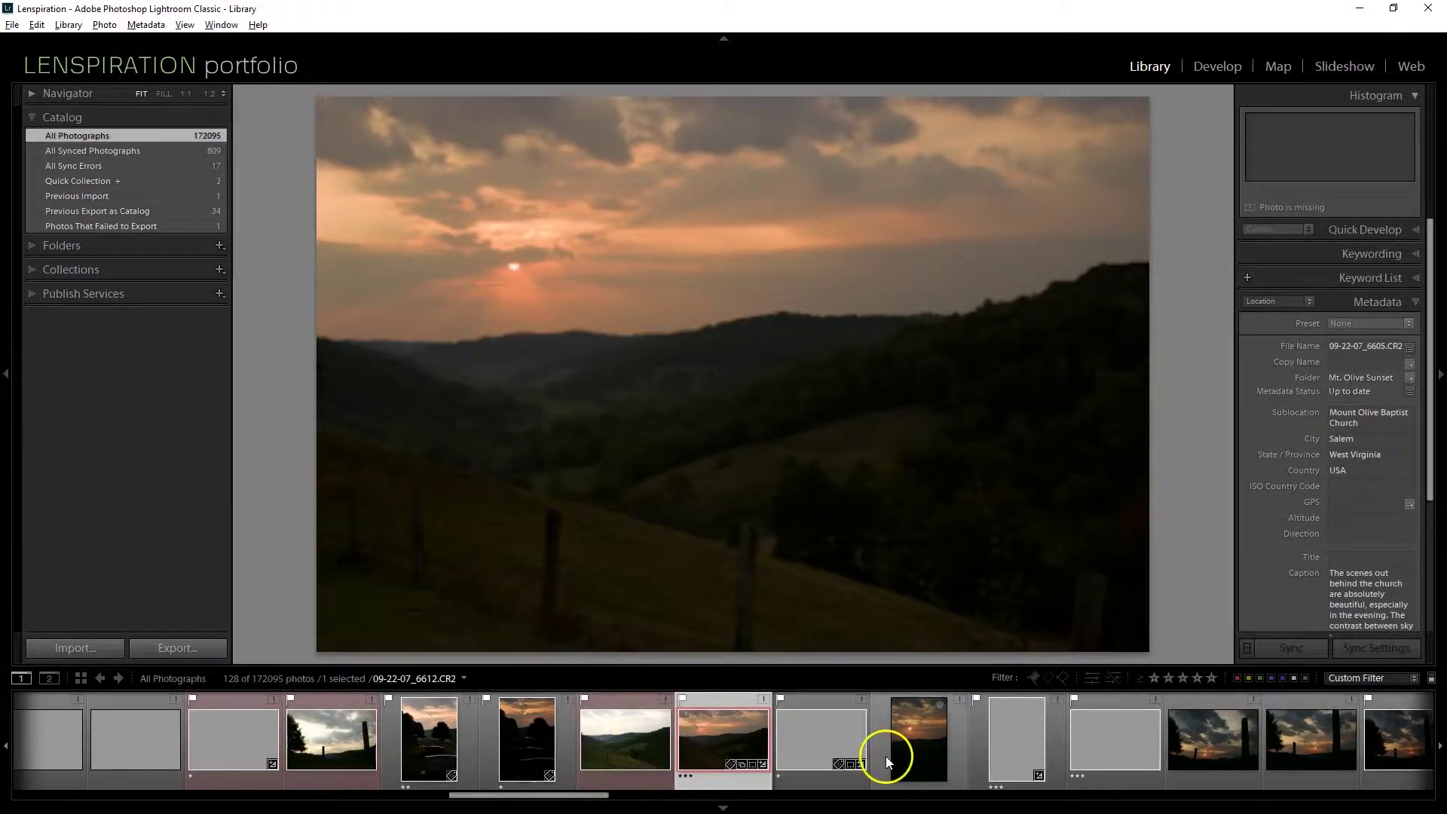
pyautogui.doubleClick(495, 300)
# - Find the hillside photo 09-22-07_6604.CR2 in the sky results and add it to the Quick Collection
pyautogui.scroll(-5, 1028, 487)
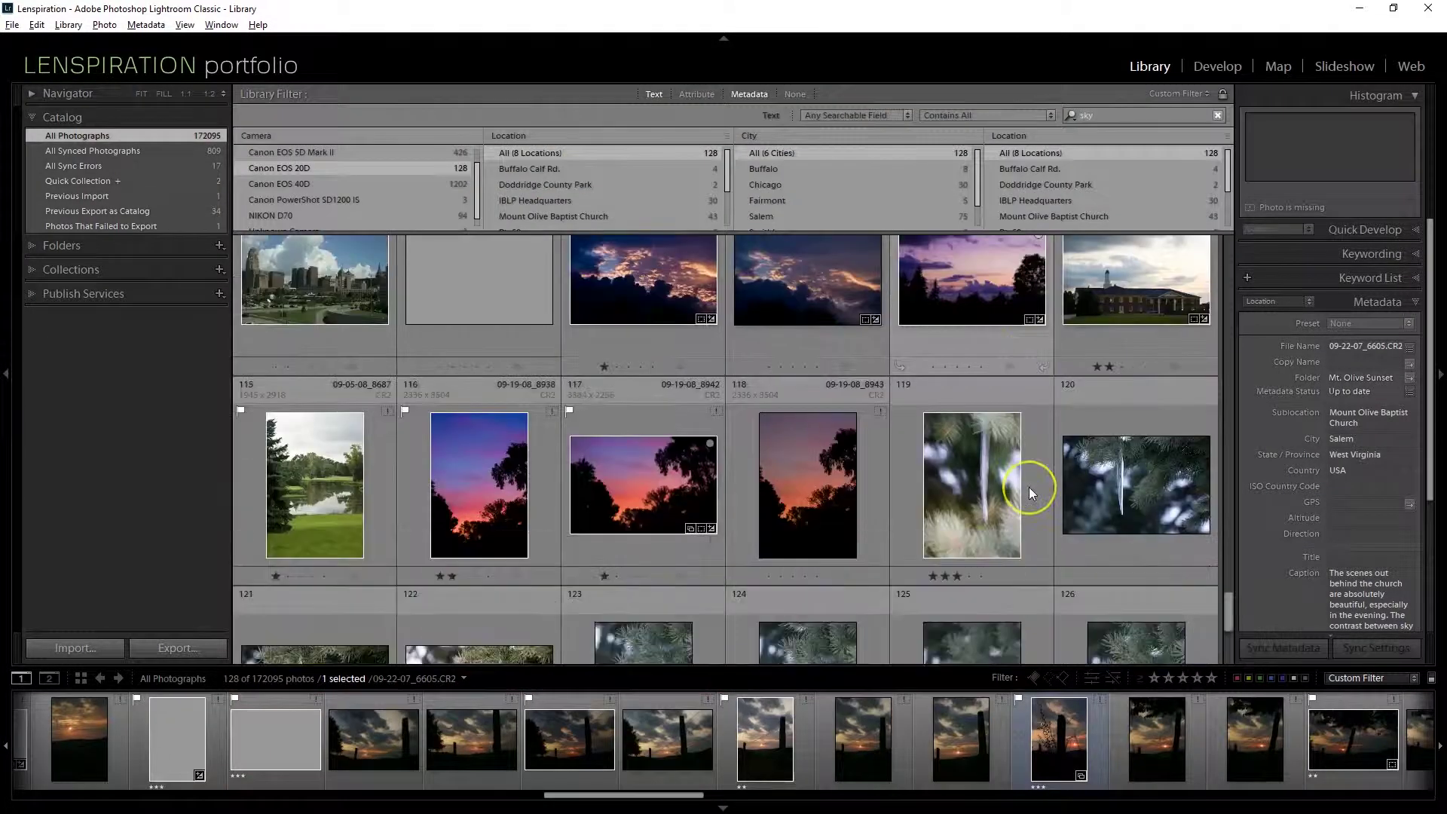
pyautogui.scroll(15, 1029, 487)
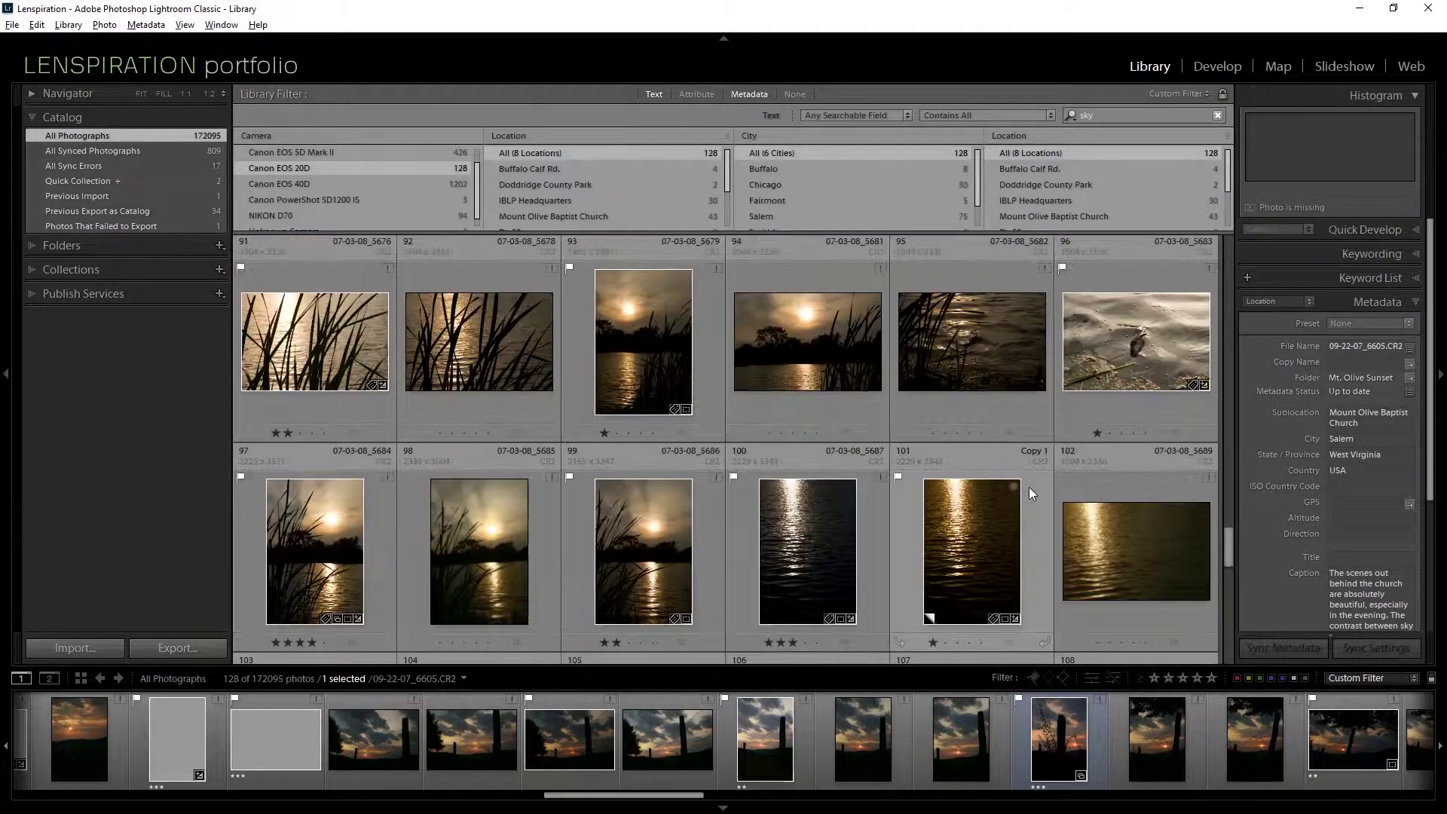
pyautogui.click(780, 483)
pyautogui.press('b')
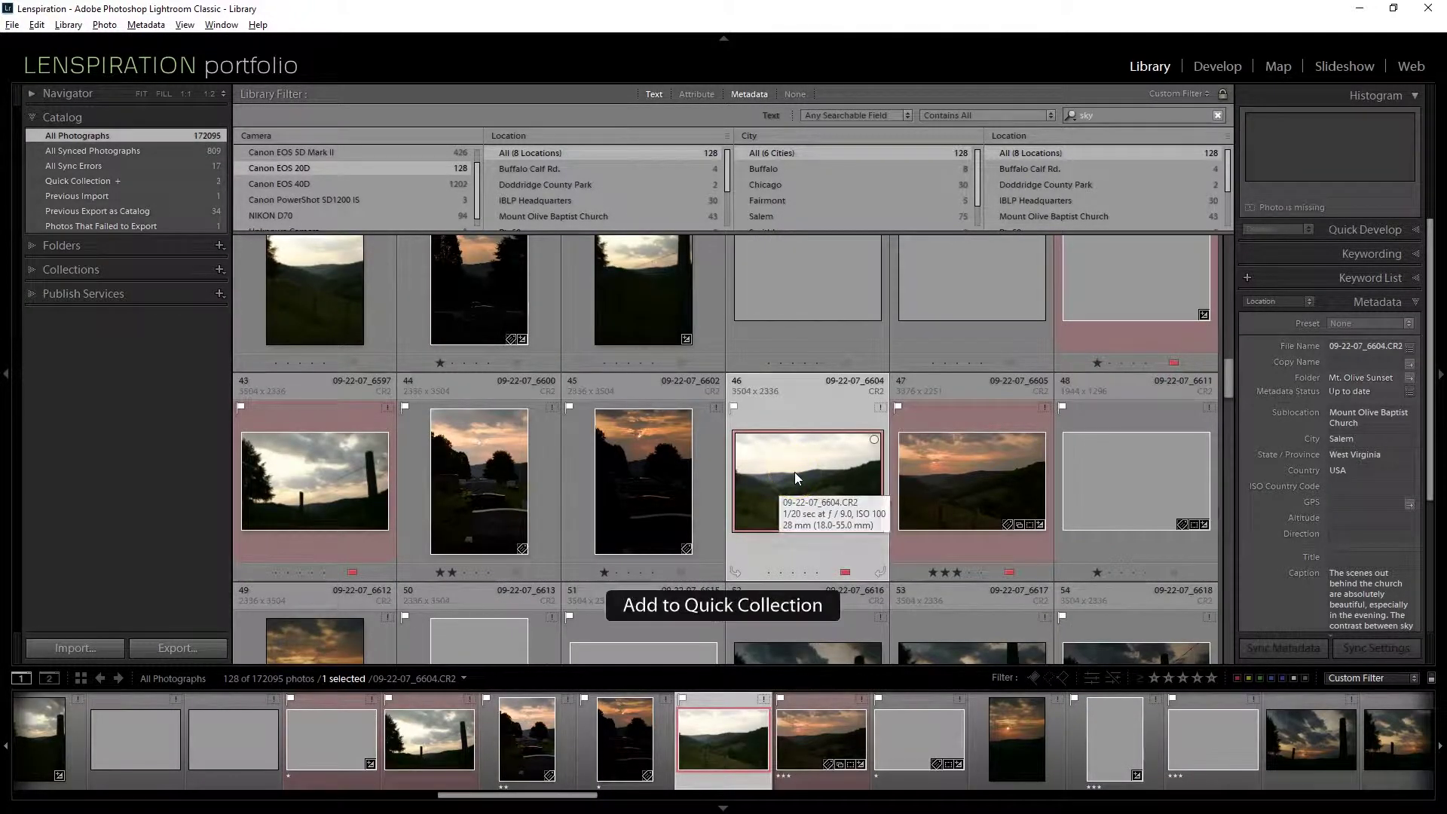
pyautogui.click(653, 610)
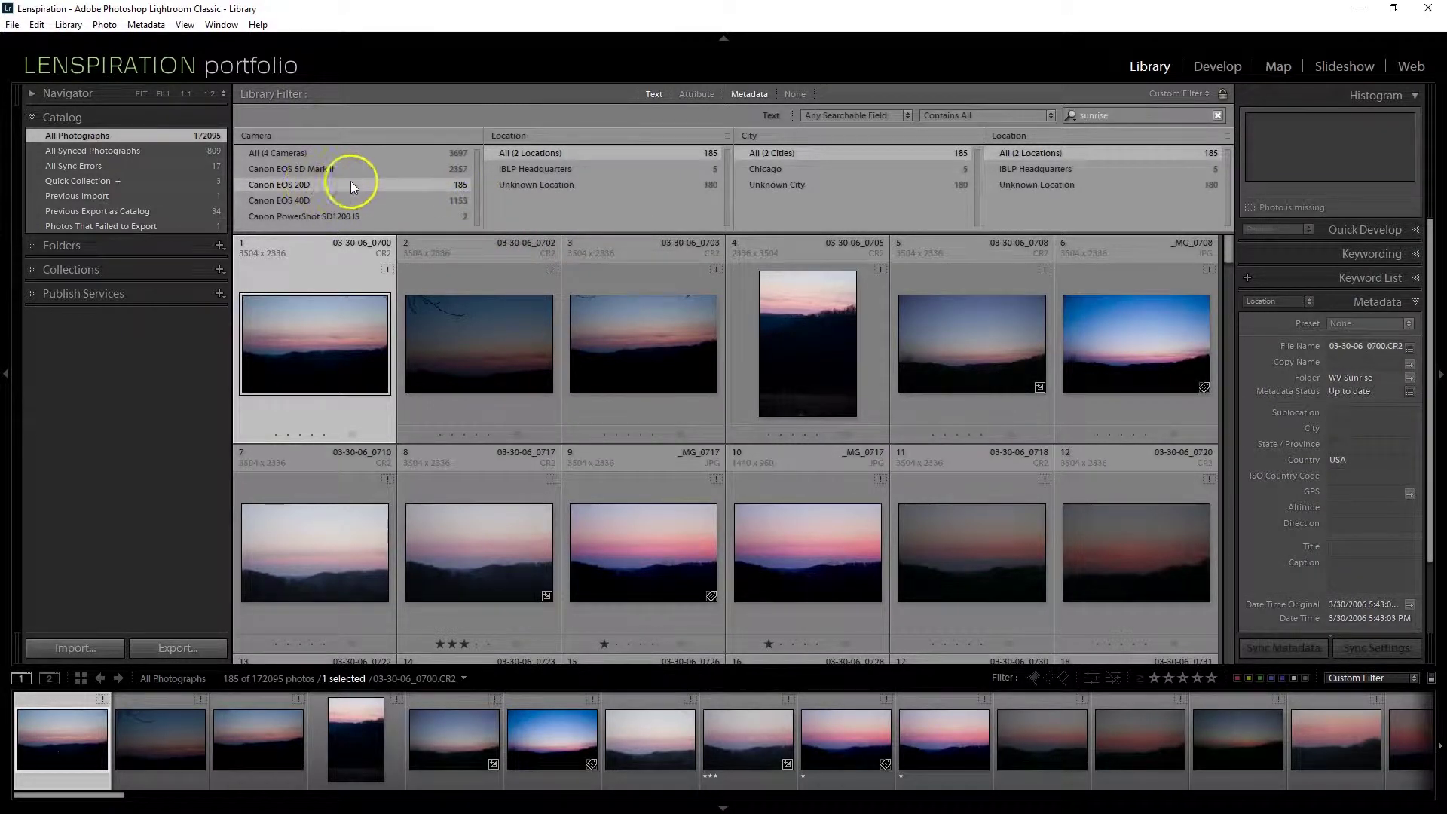
# - Examine the Canon EOS 20D sunrise results, enlarging 03-30-06_0790.CR2 and 04-30-06_2335.CR2 to judge their skies
pyautogui.moveTo(1223, 233); pyautogui.dragTo(1227, 340)
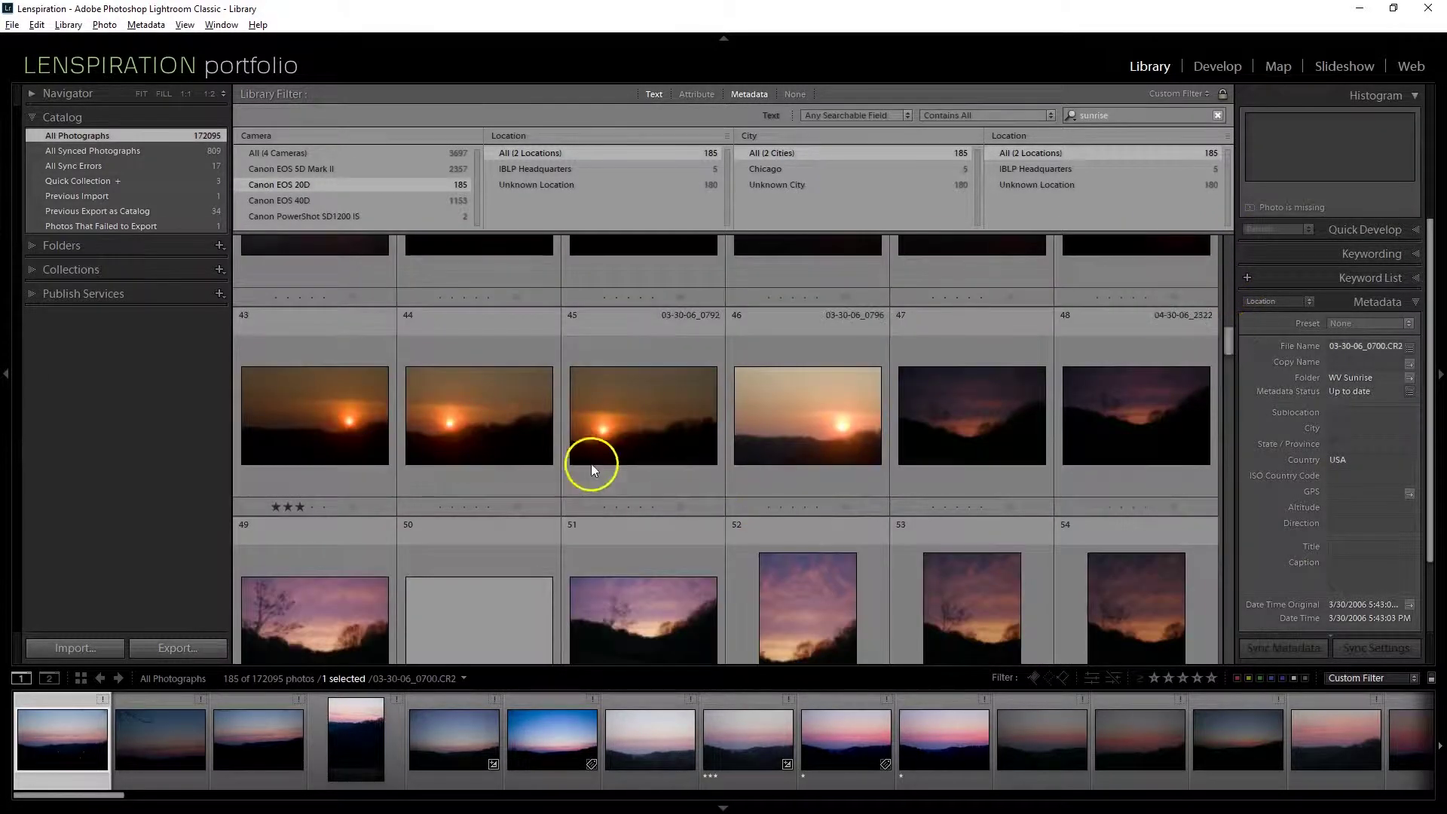
pyautogui.click(422, 419)
pyautogui.doubleClick(430, 426)
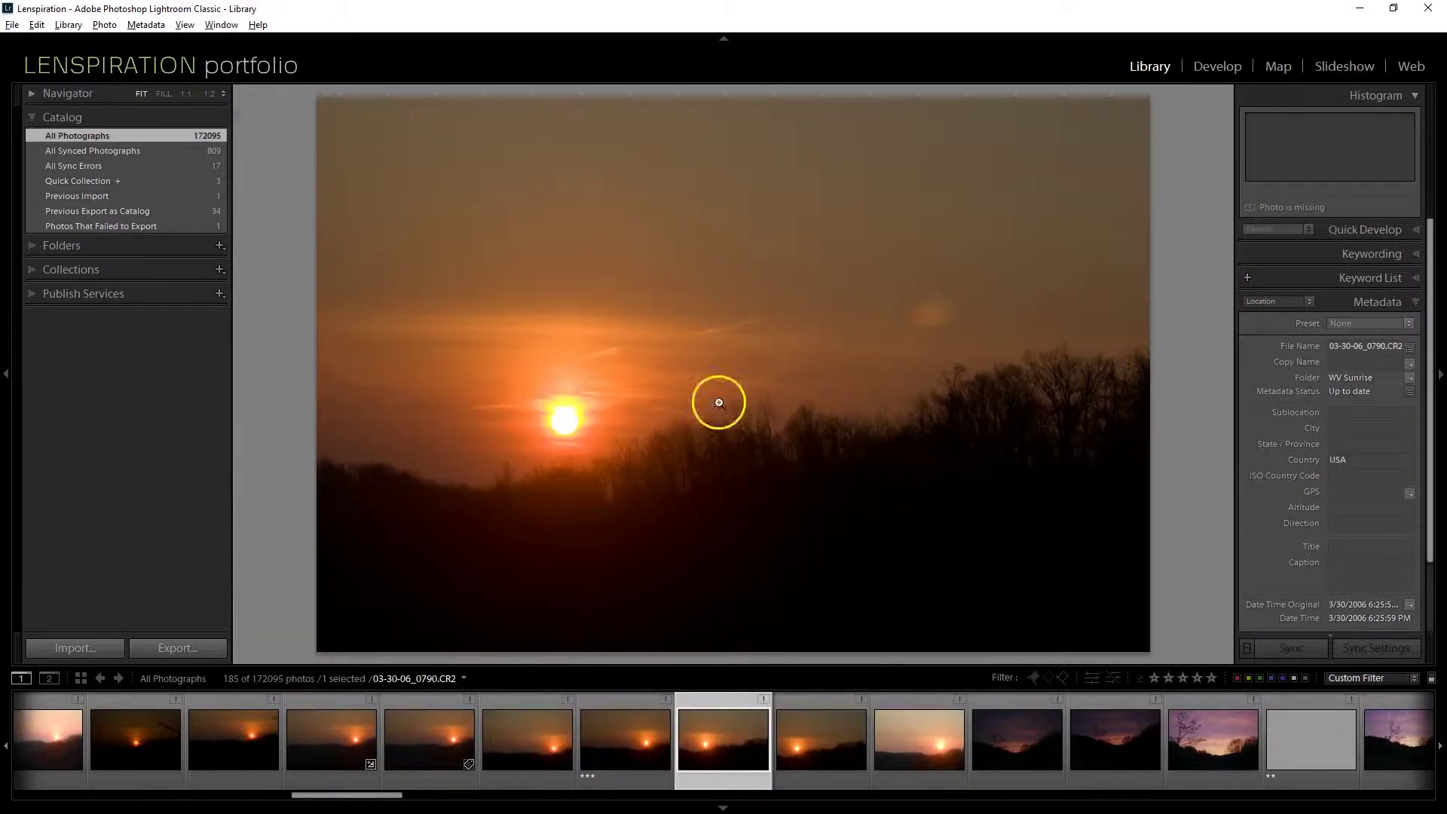
pyautogui.doubleClick(1017, 383)
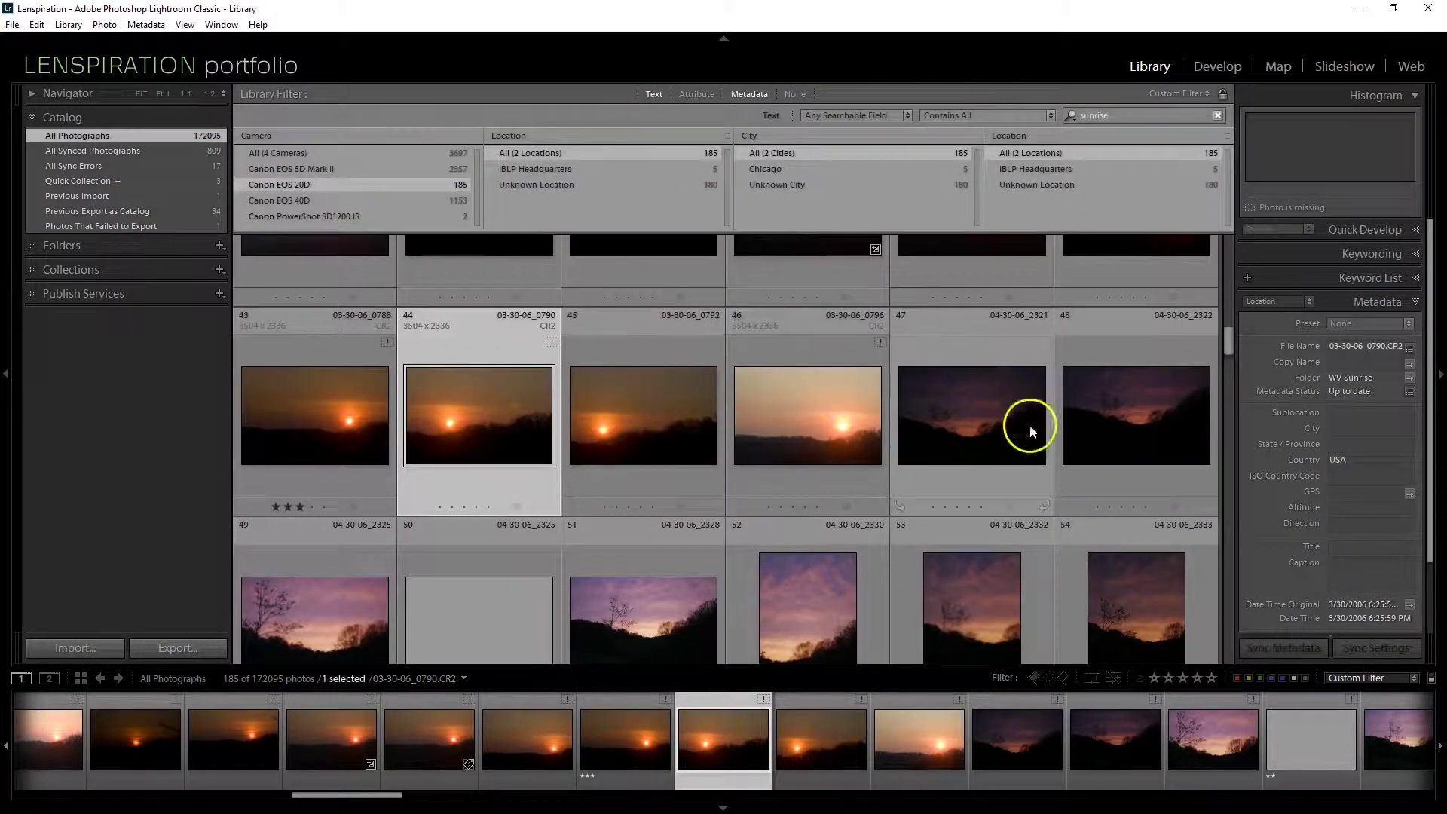
pyautogui.scroll(-5, 1027, 420)
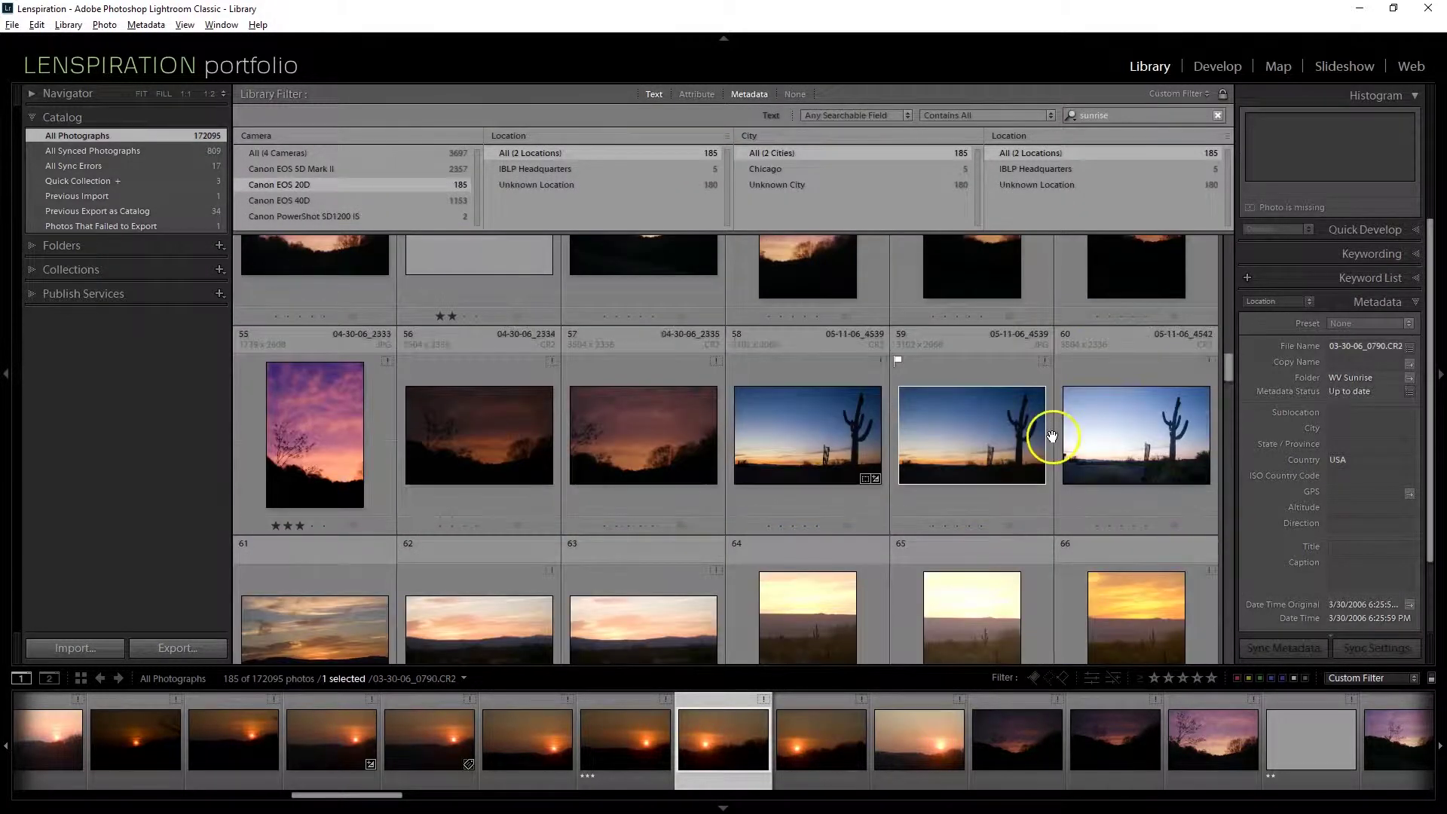
pyautogui.doubleClick(642, 471)
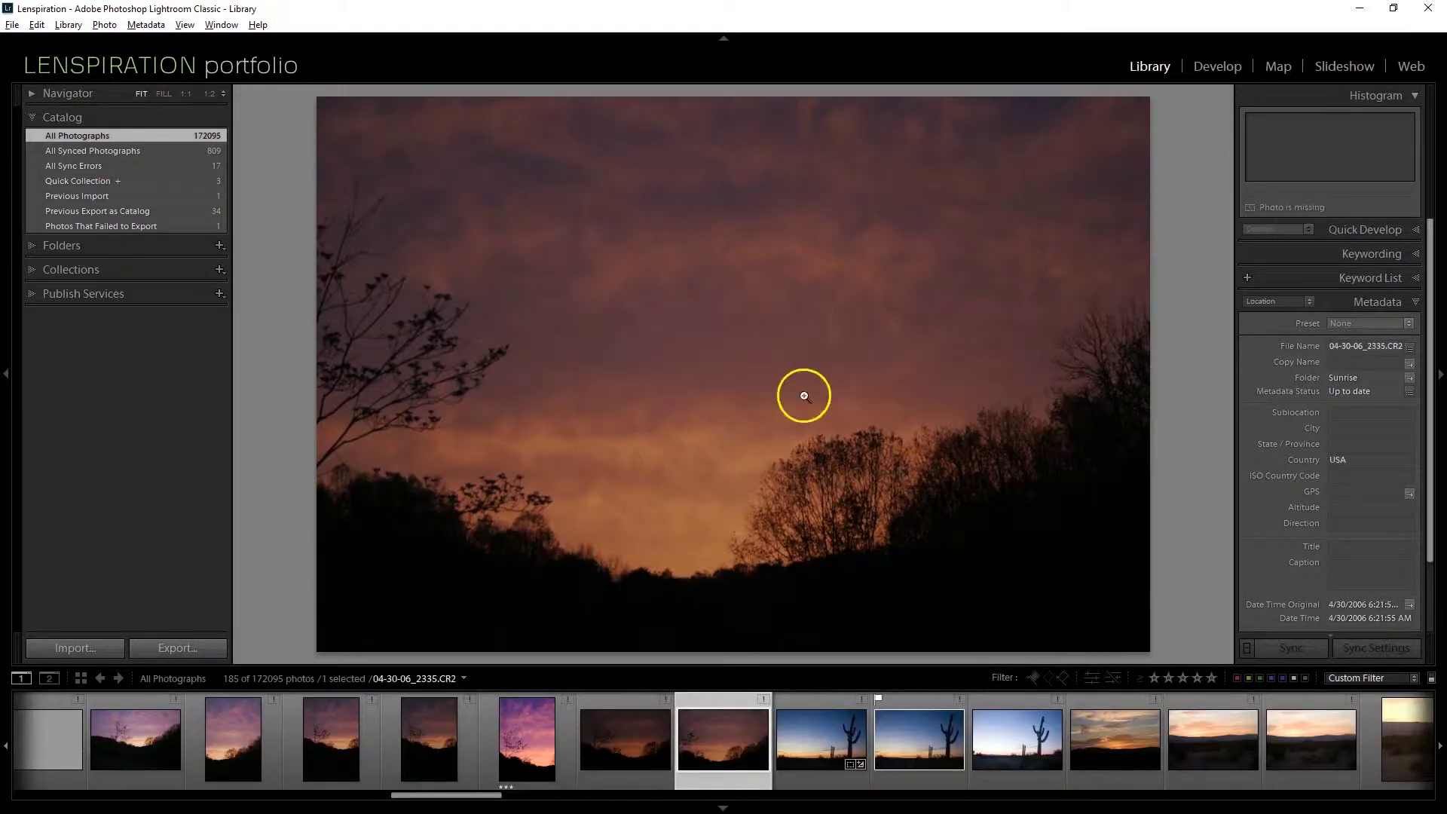
pyautogui.doubleClick(888, 200)
# - Look through the remaining sunrise results for usable skies, including the desert sunrise shots and the later cloud photos
pyautogui.scroll(-5, 804, 507)
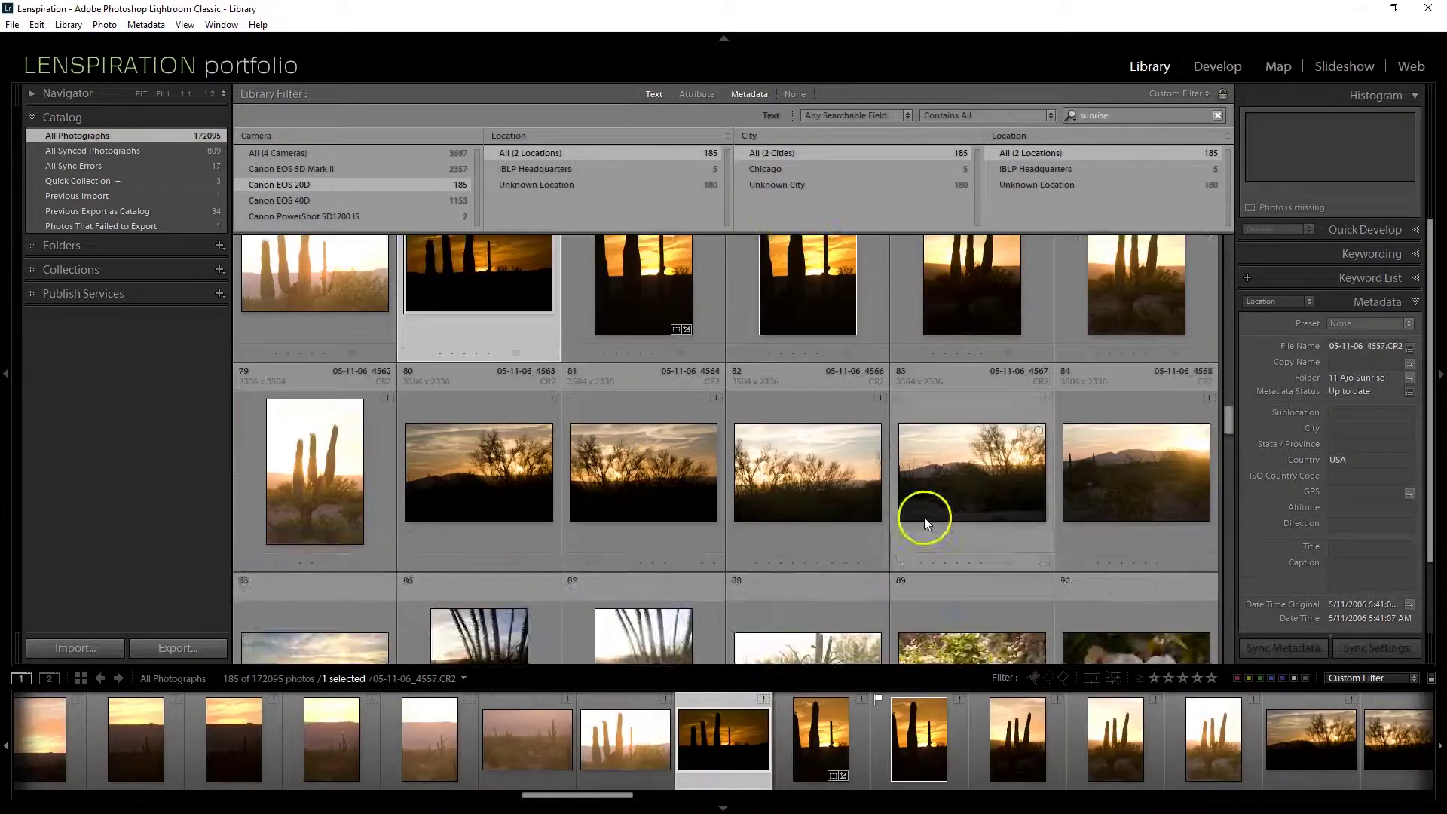
pyautogui.scroll(-8, 924, 517)
pyautogui.click(1133, 530)
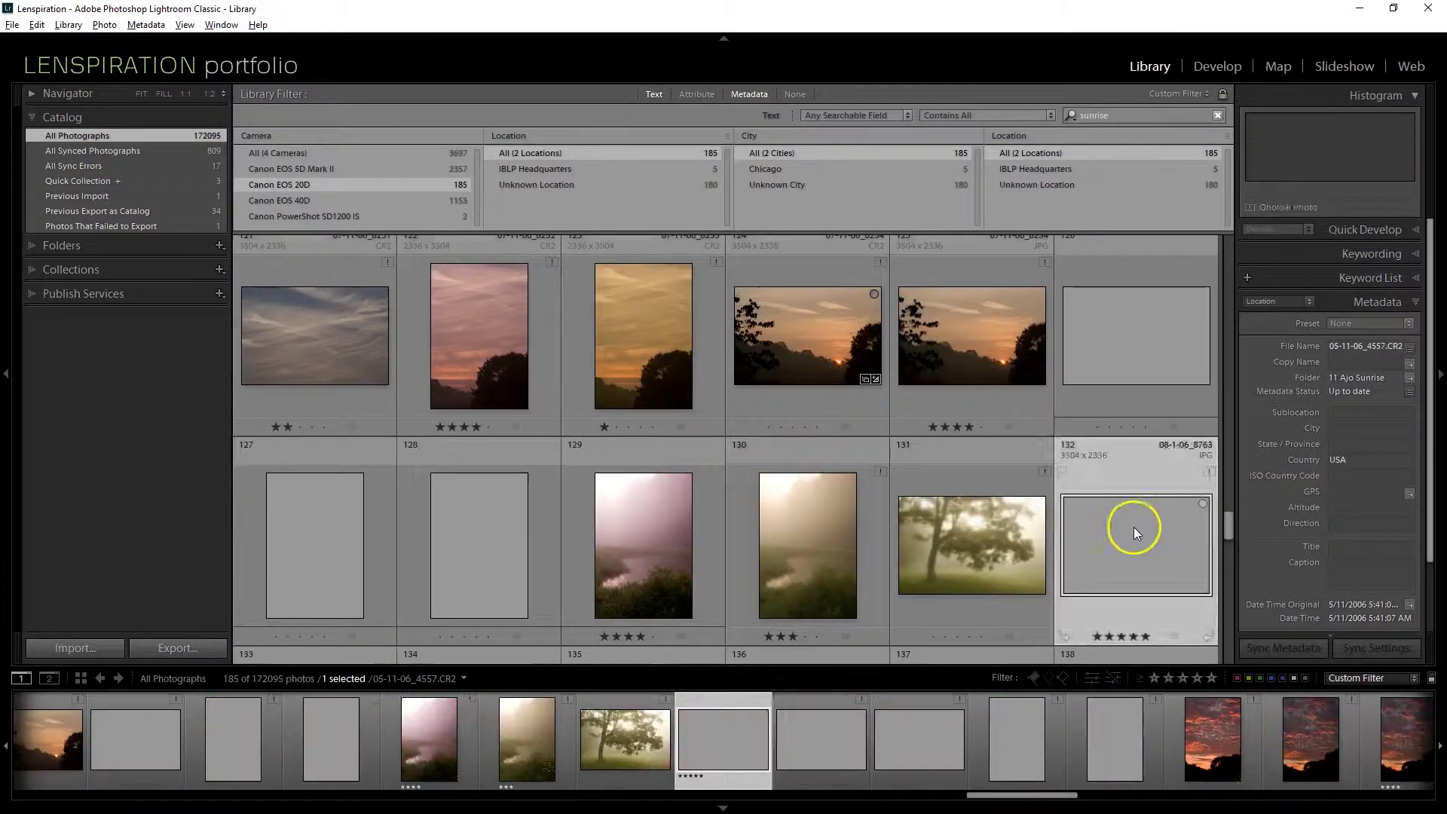
pyautogui.scroll(4, 780, 459)
pyautogui.click(839, 491)
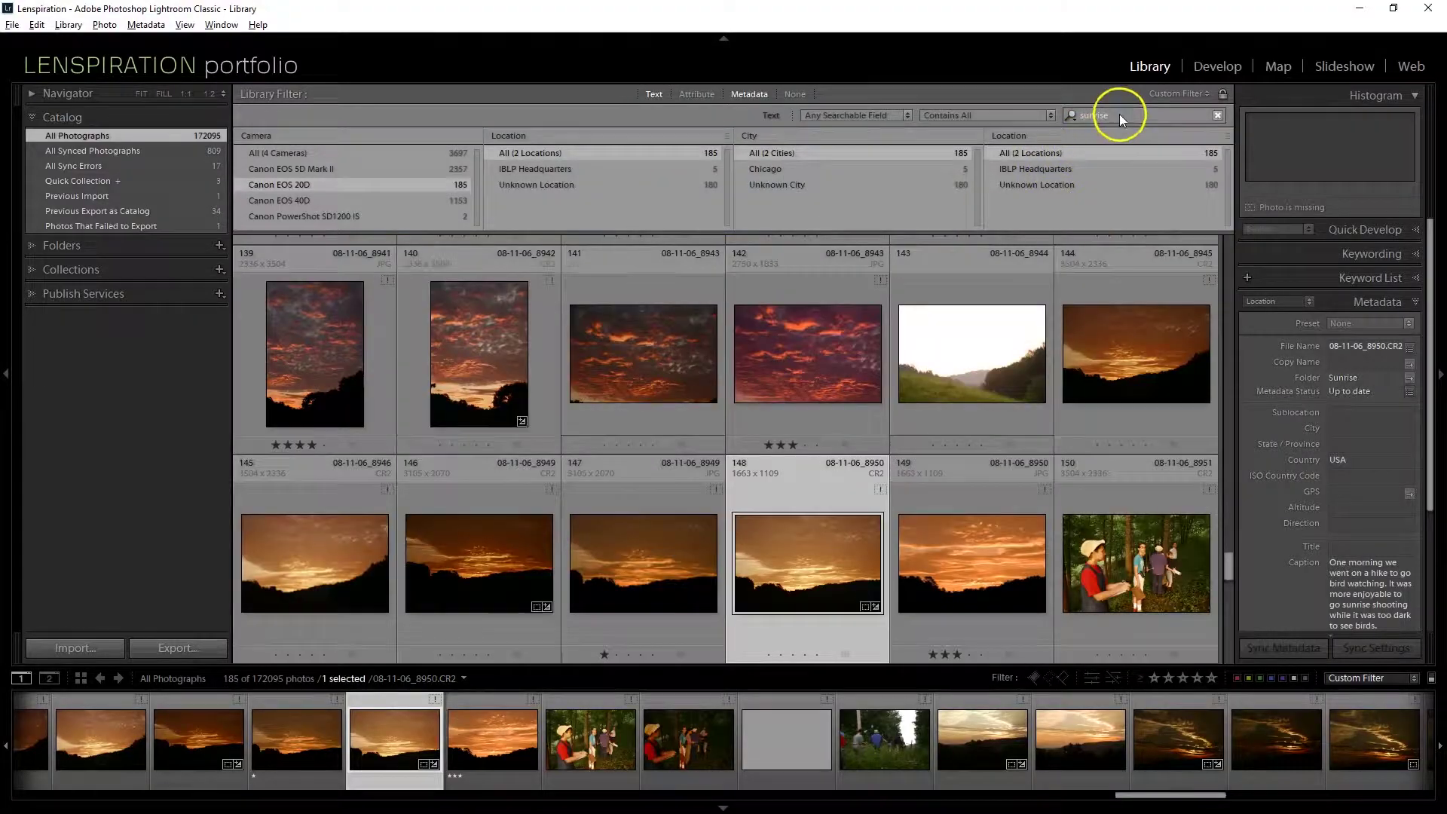
# - Search the catalog for "sunset" and add the orange mountain photo 05-15-06_6072.CR2 to the Quick Collection
pyautogui.doubleClick(1121, 114)
pyautogui.press('Return')
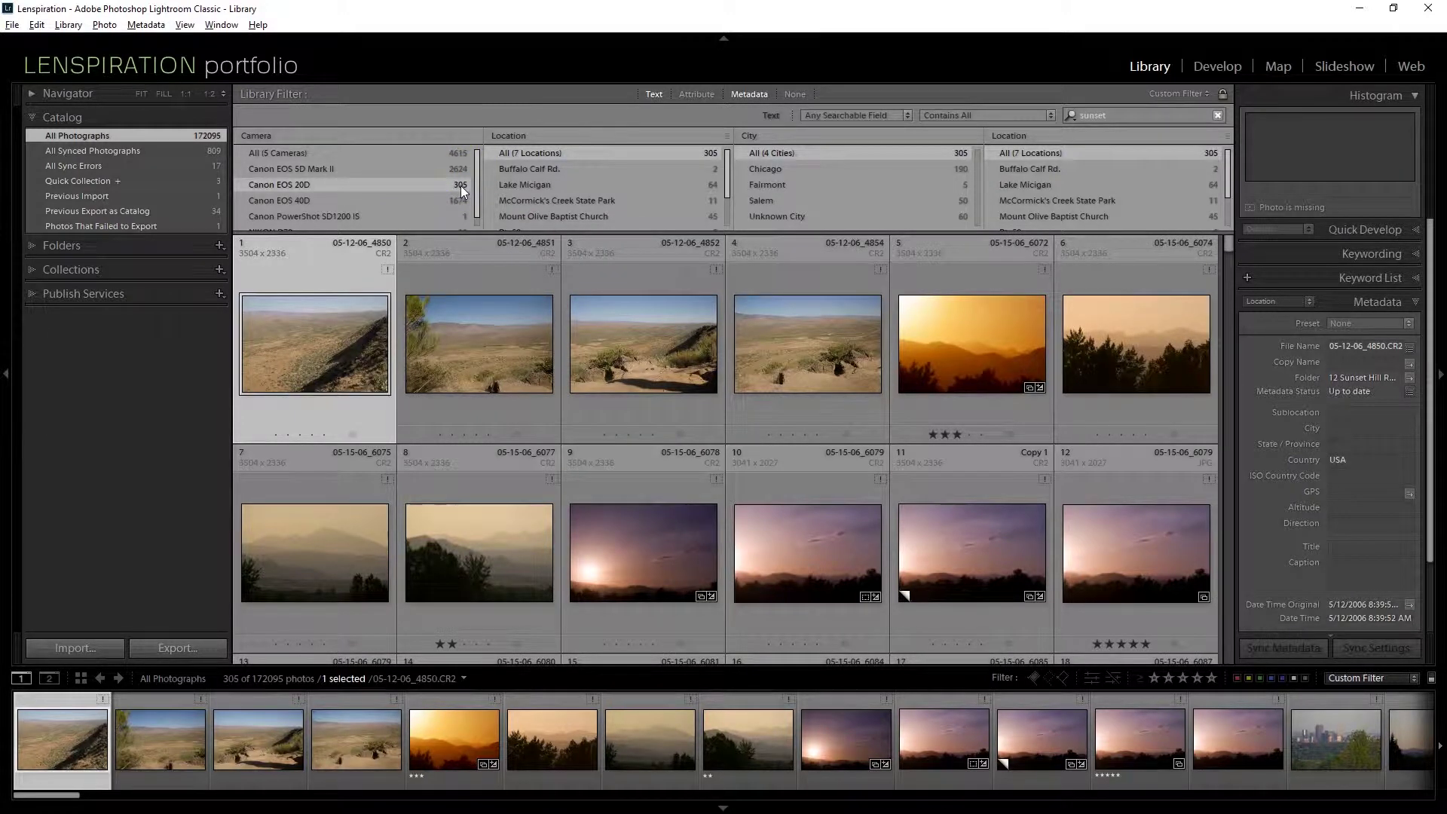
pyautogui.doubleClick(970, 351)
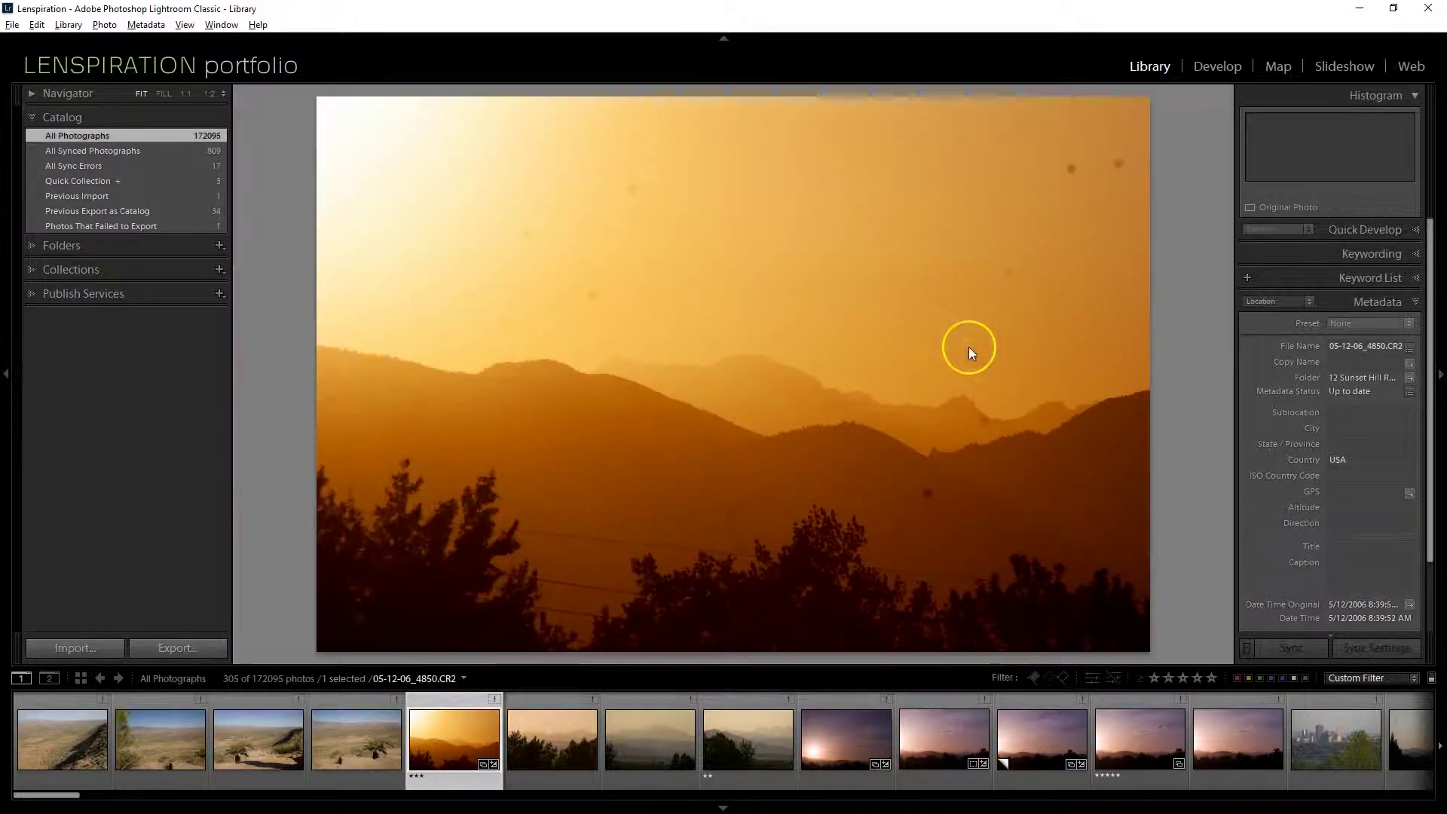
pyautogui.click(1028, 257)
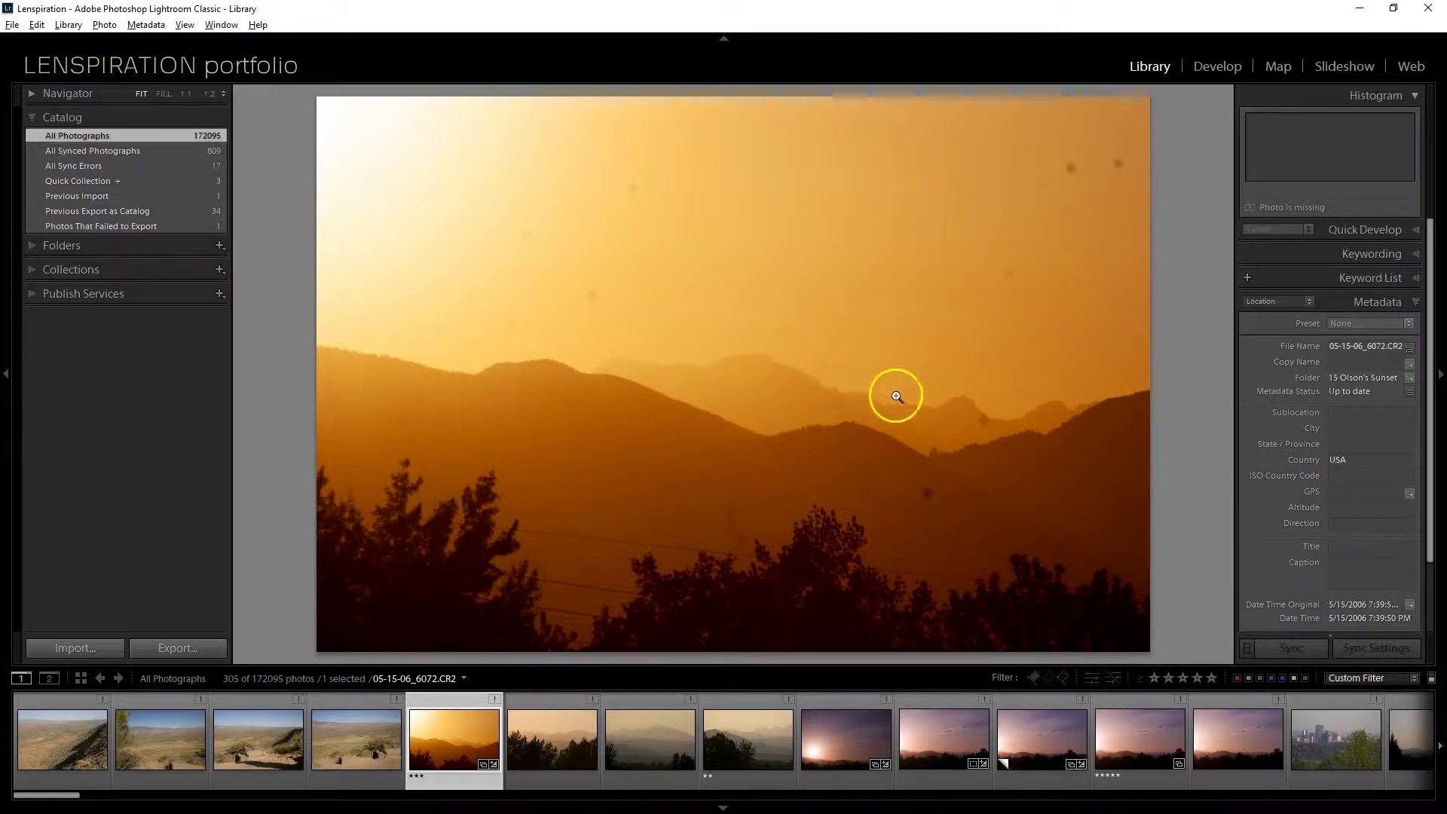
pyautogui.press('b')
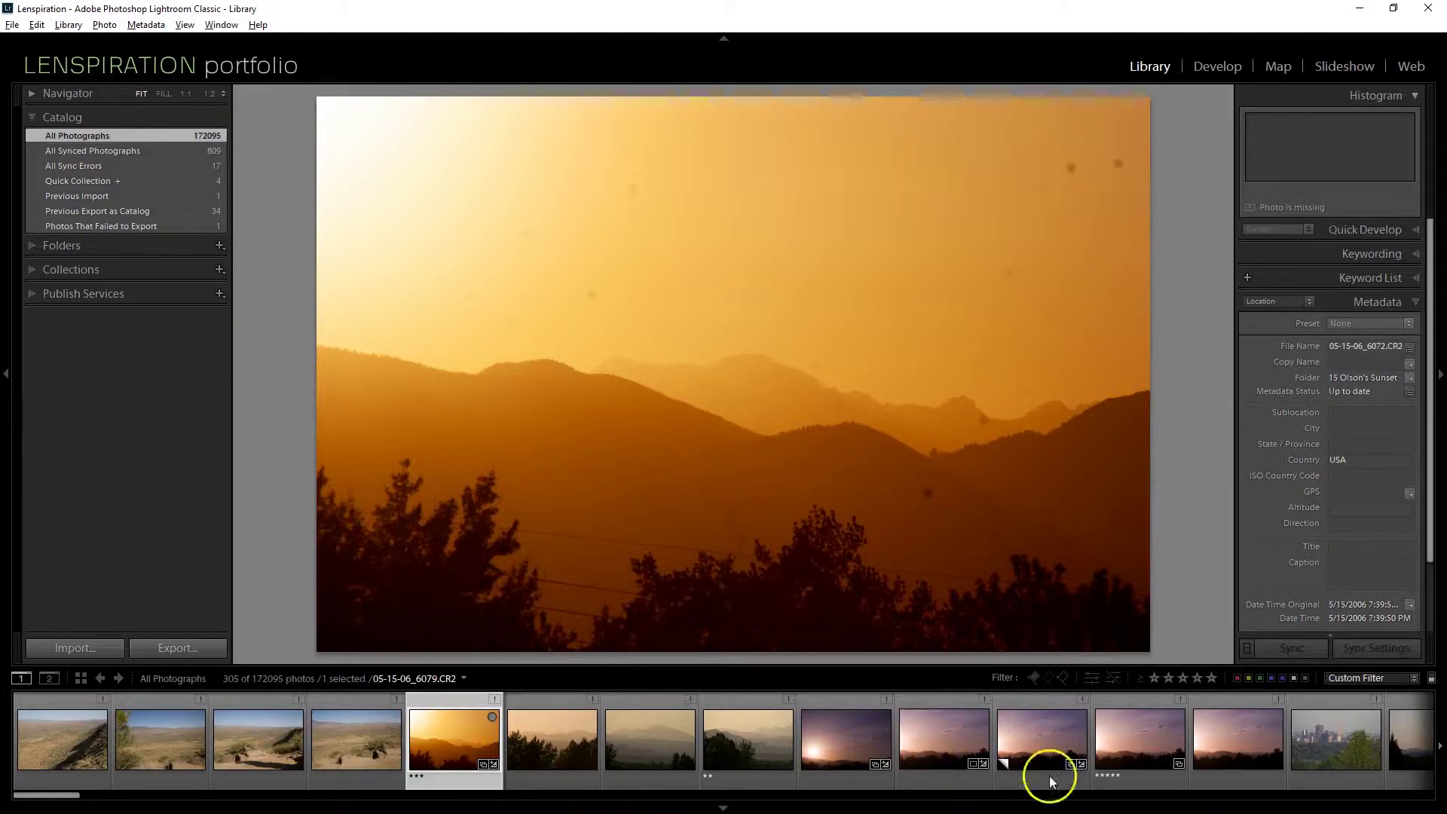
# - Preview further sunset photos in Loupe view, including the purple-sky shot 05-15-06_6079.psd and the blue mountain ridges
pyautogui.scroll(-3, 1115, 745)
pyautogui.click(787, 732)
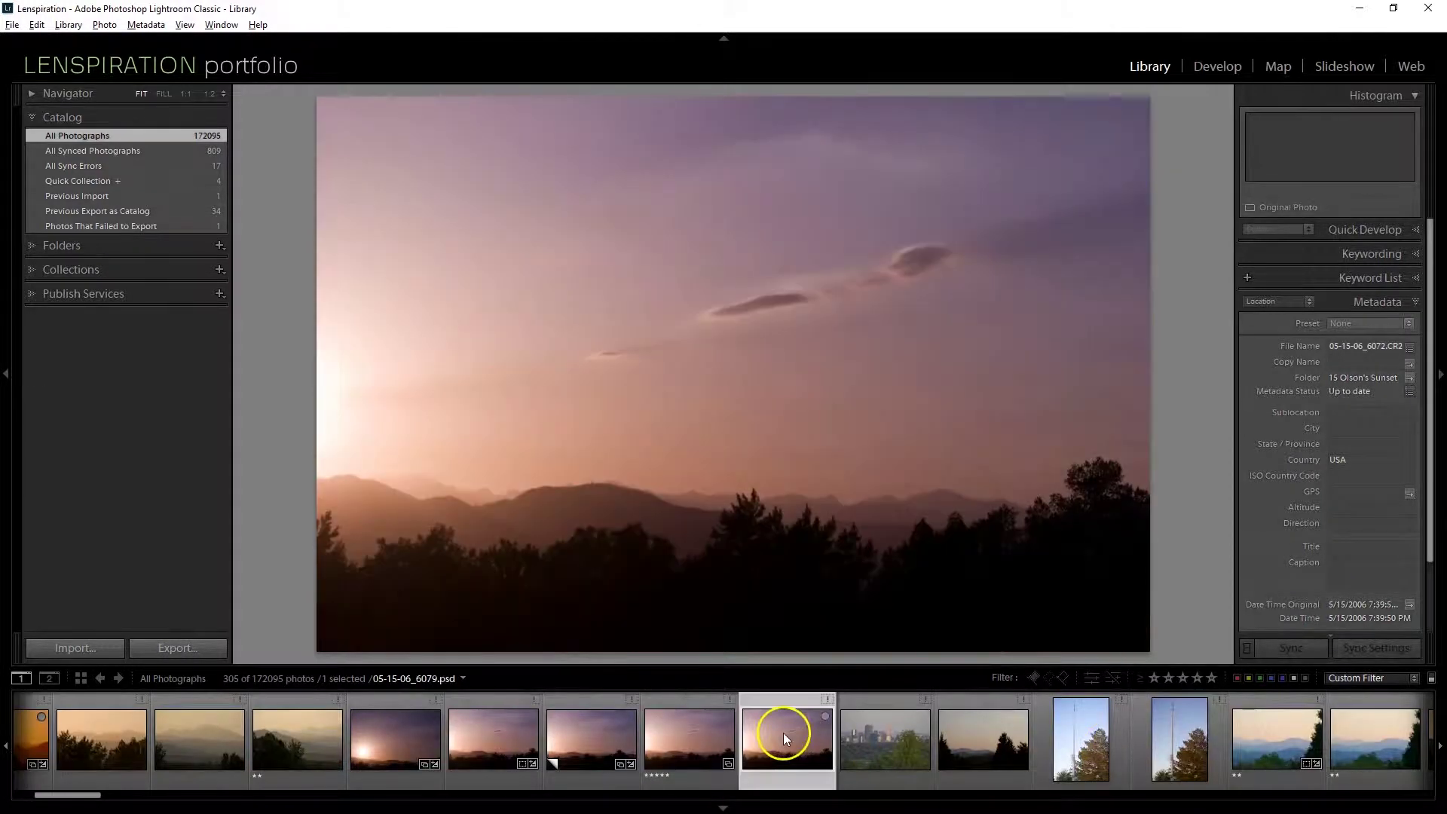
pyautogui.click(1375, 739)
pyautogui.scroll(-15, 940, 756)
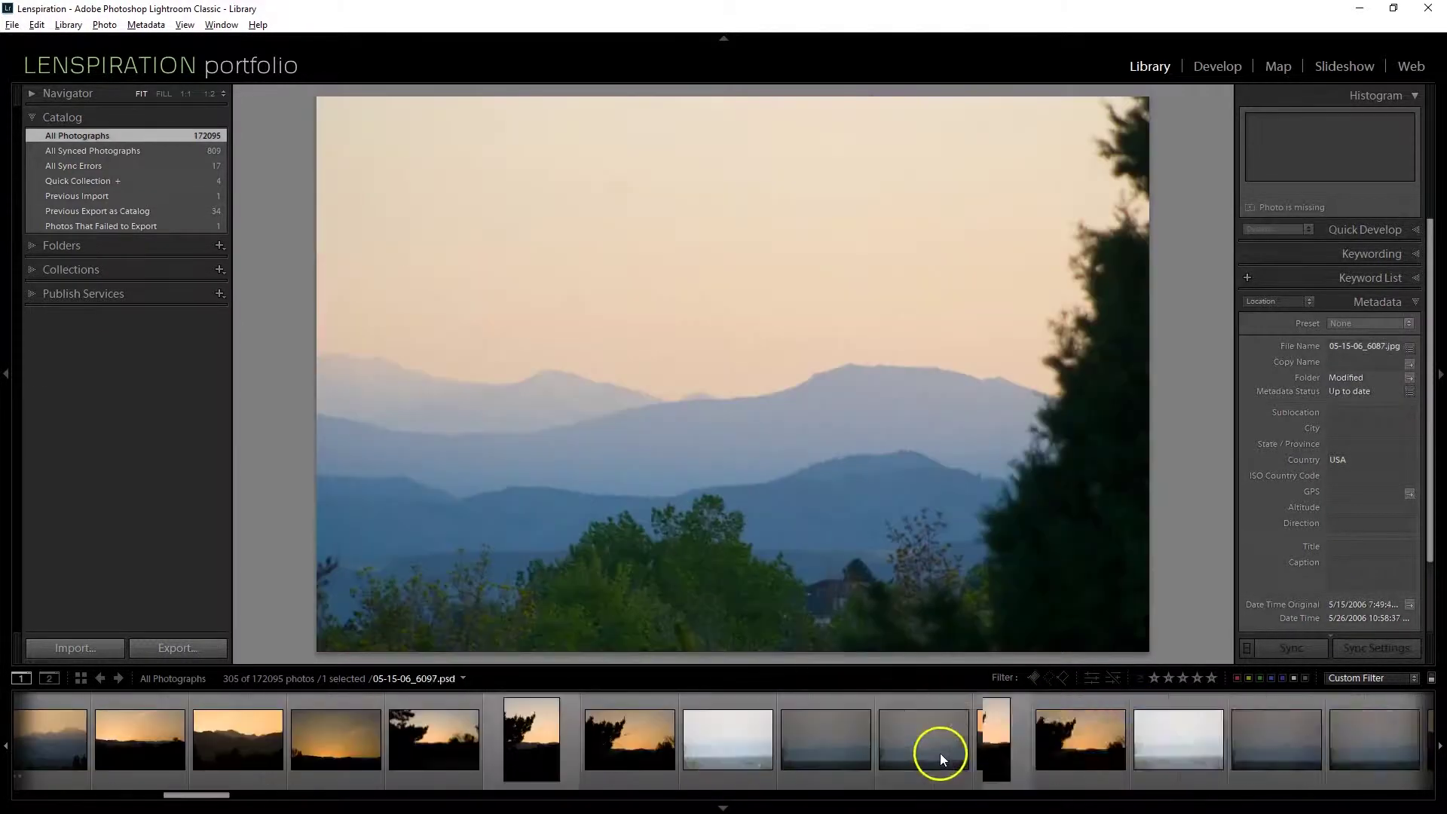
pyautogui.click(670, 739)
pyautogui.scroll(-20, 964, 749)
# - Compare the Chicago beach sunset shots and add the blue cloudscape 05-16-08_4610.CR2 to the Quick Collection
pyautogui.click(967, 748)
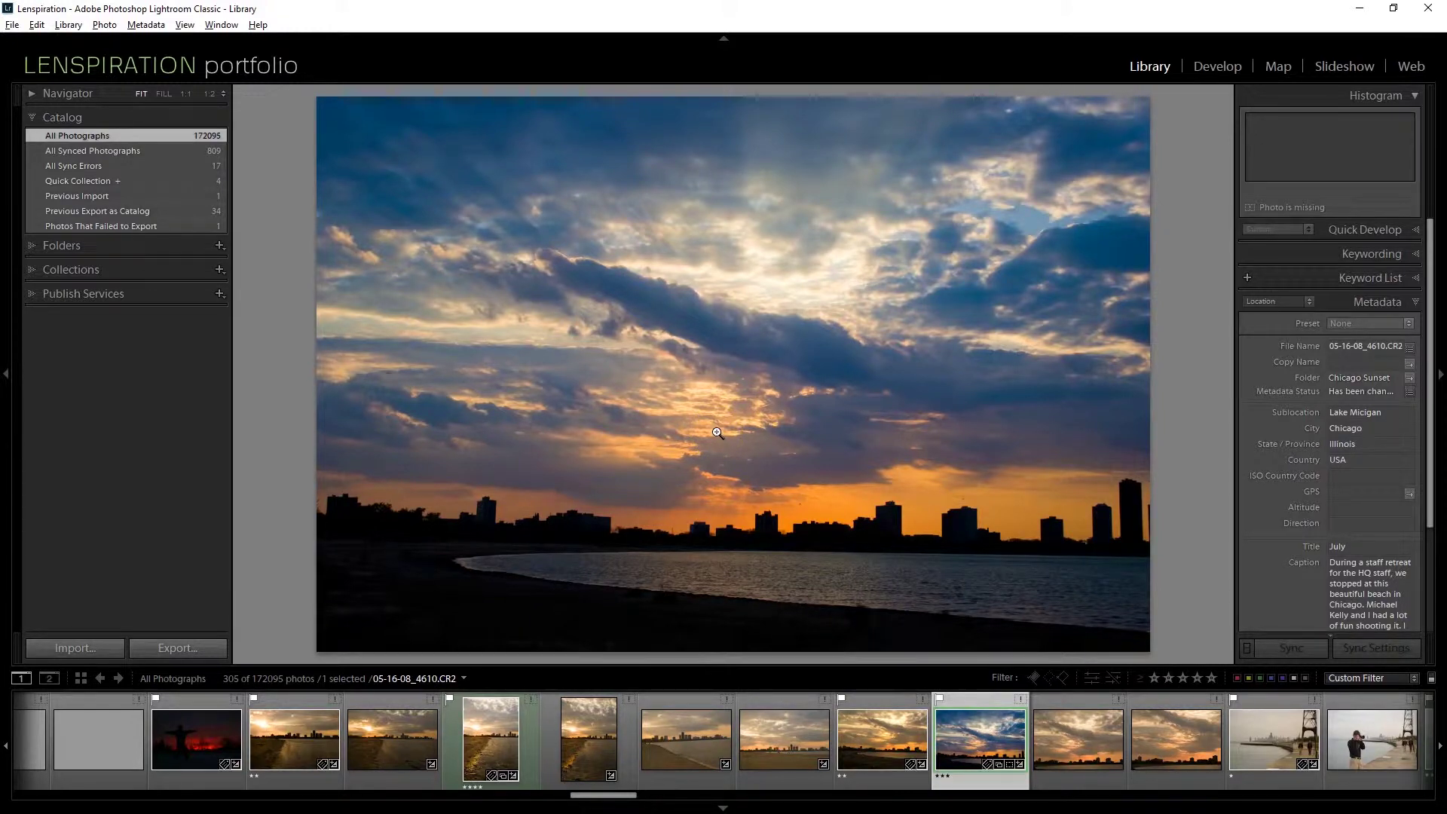
pyautogui.click(692, 746)
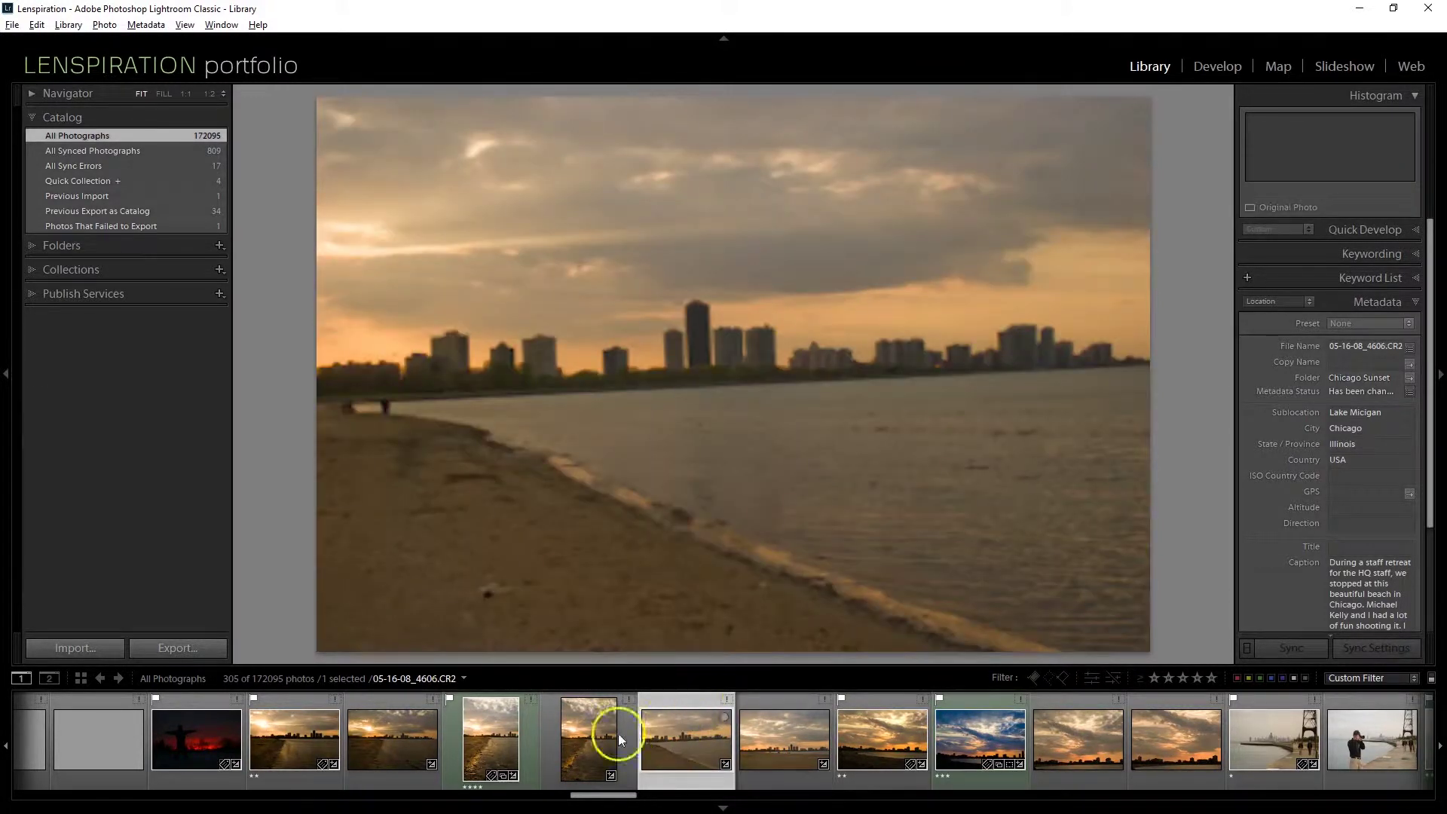
pyautogui.click(366, 742)
pyautogui.click(980, 742)
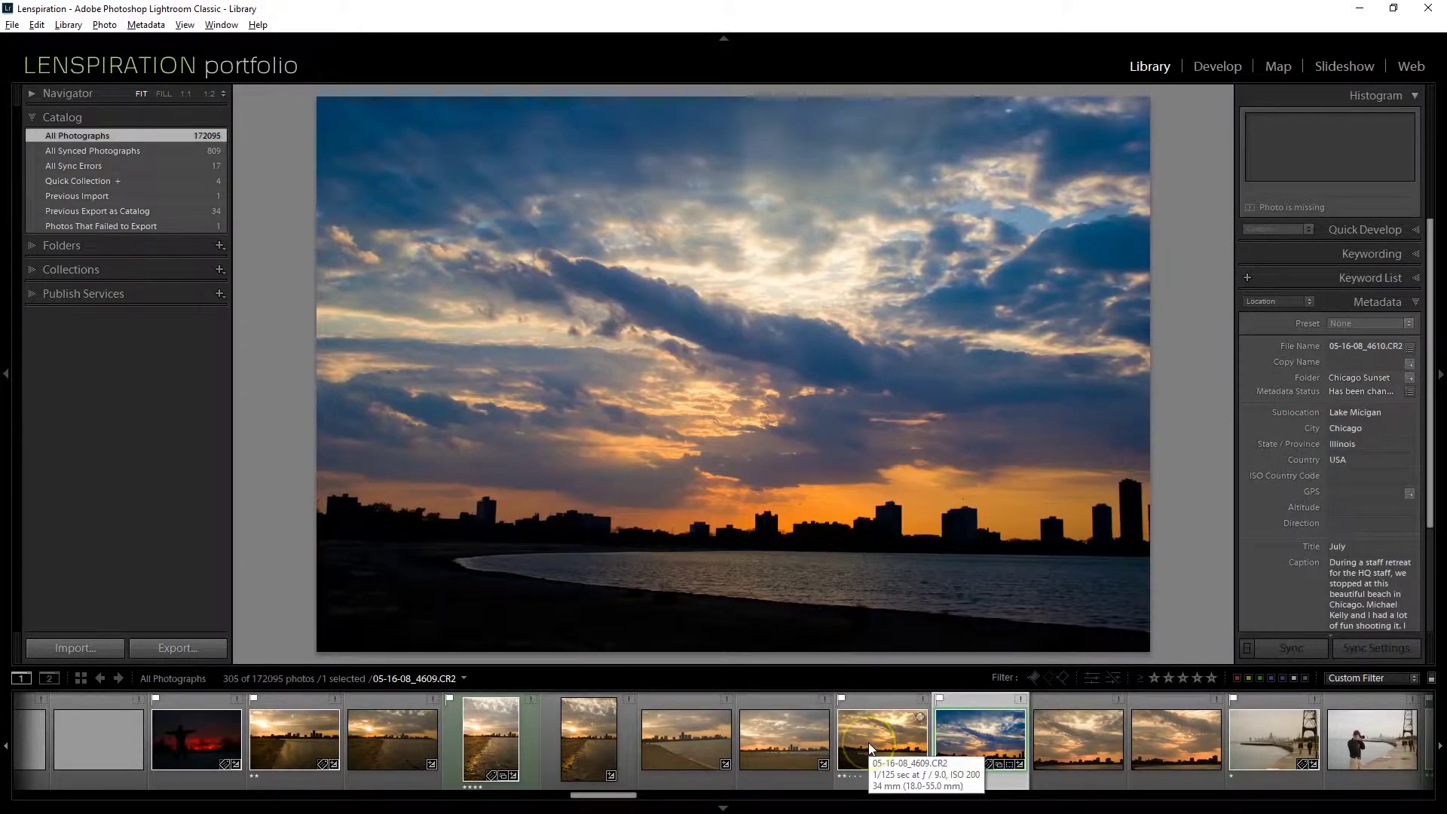
pyautogui.press('b')
# - Compare the Chicago skyline sunsets over the water and add 05-16-08_4653.CR2 to the Quick Collection
pyautogui.scroll(-5, 1302, 734)
pyautogui.click(915, 753)
pyautogui.scroll(-8, 1169, 740)
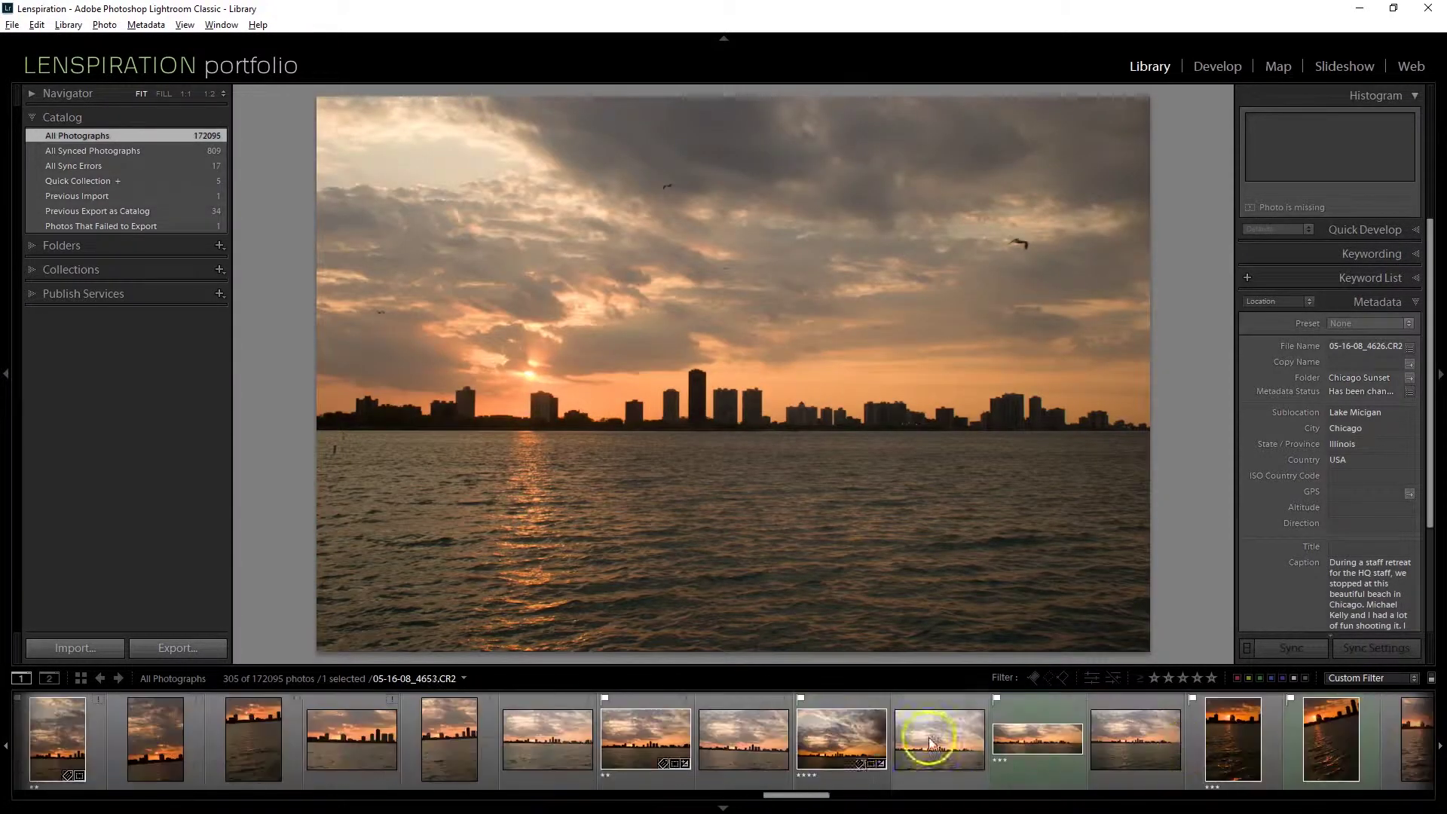
pyautogui.click(930, 738)
pyautogui.click(846, 740)
pyautogui.click(755, 739)
pyautogui.click(960, 735)
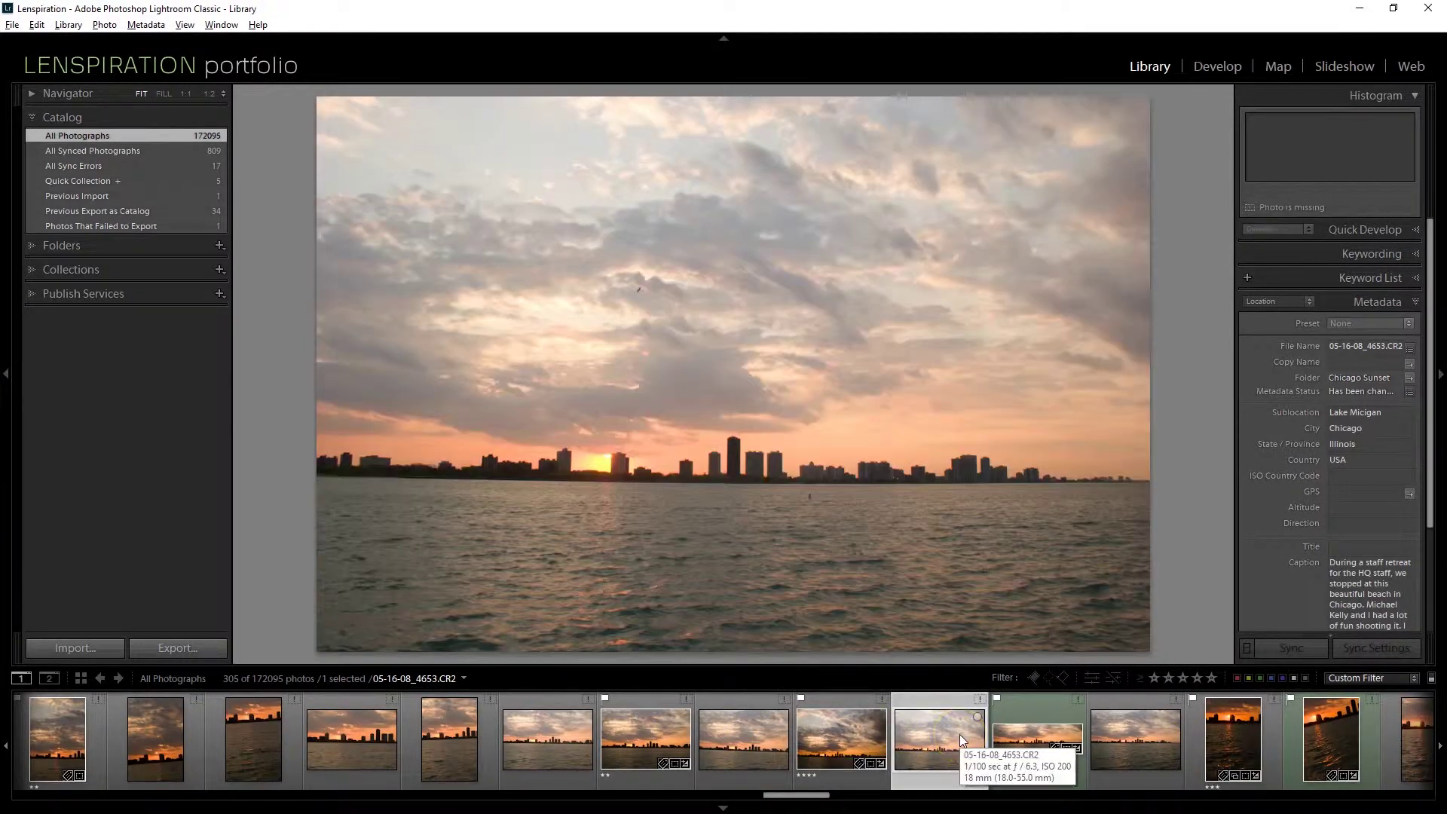
pyautogui.press('b')
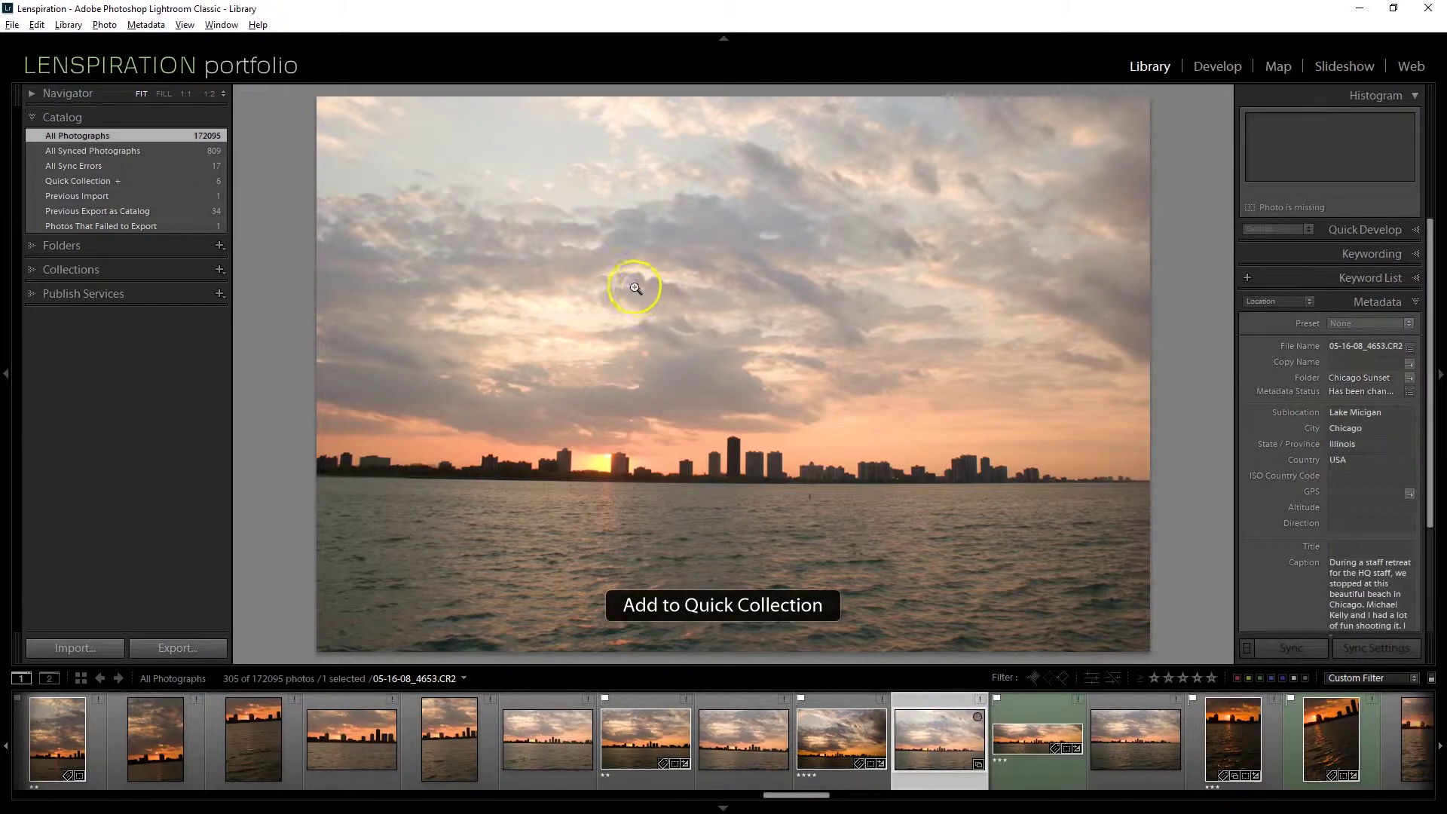
# - Look through the rest of the sunset results for more sky candidates and return to Grid view
pyautogui.moveTo(635, 287); pyautogui.dragTo(685, 315)
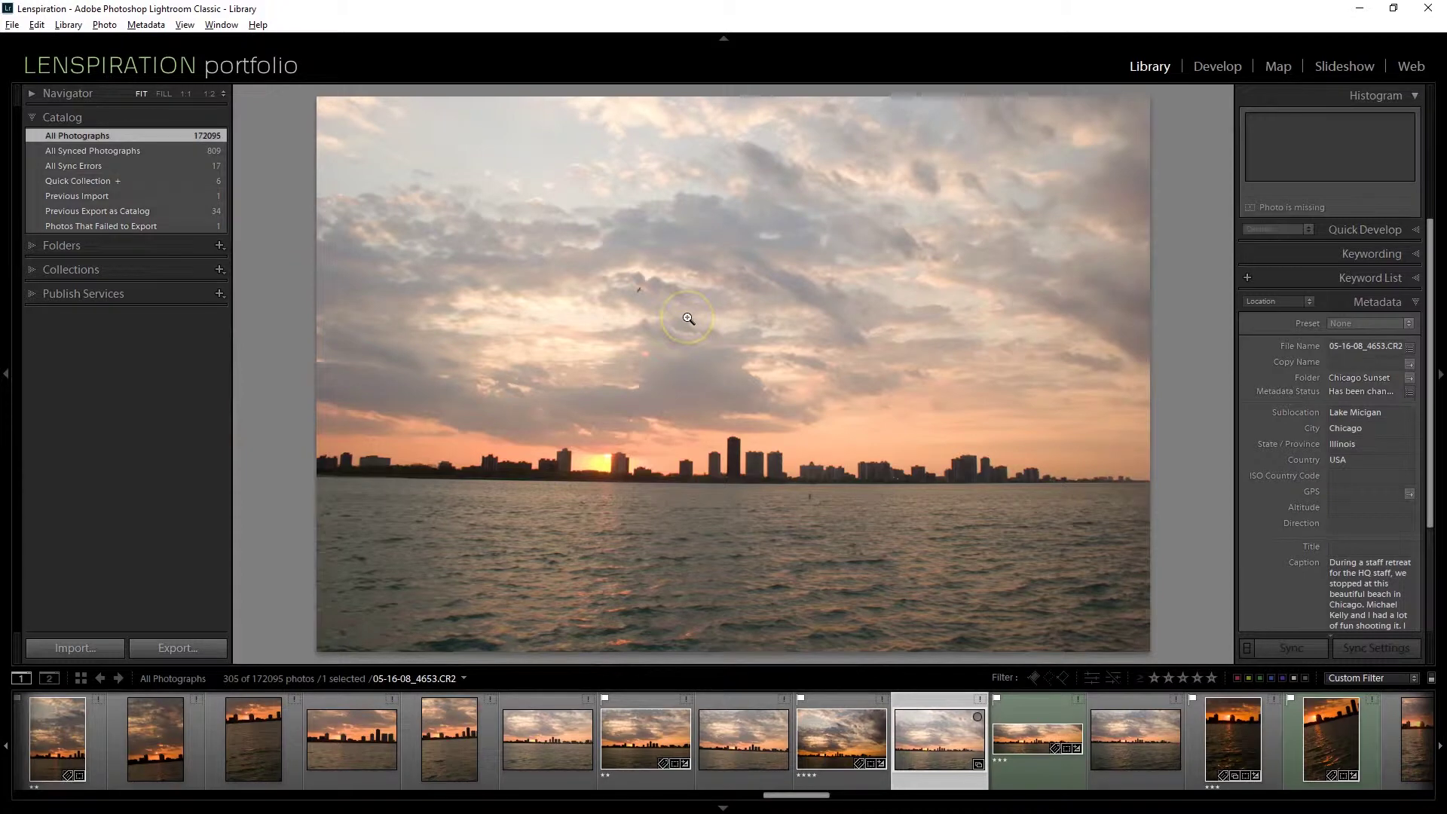
pyautogui.scroll(-6, 1318, 756)
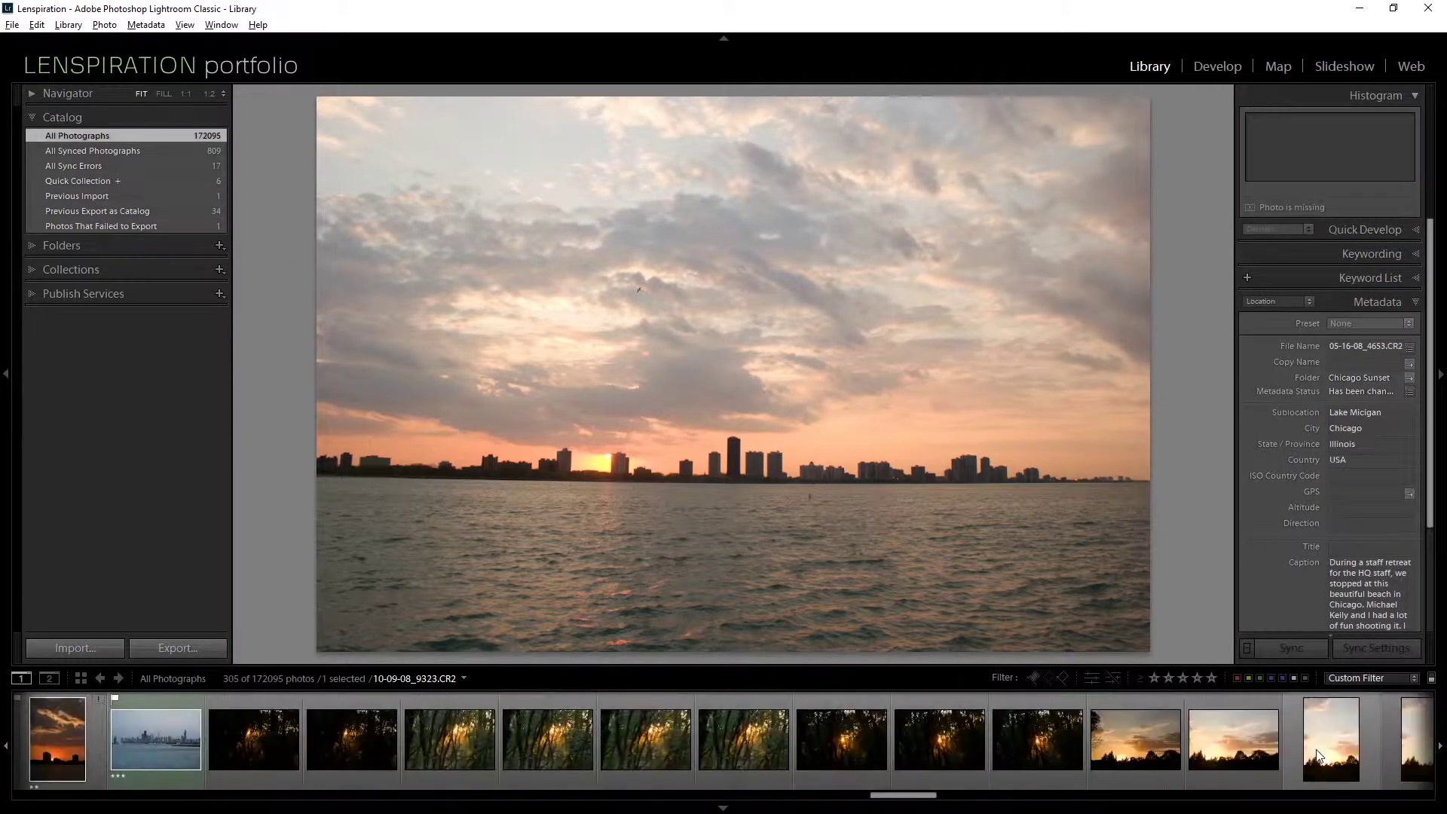
pyautogui.scroll(-10, 1316, 750)
pyautogui.scroll(-10, 1316, 749)
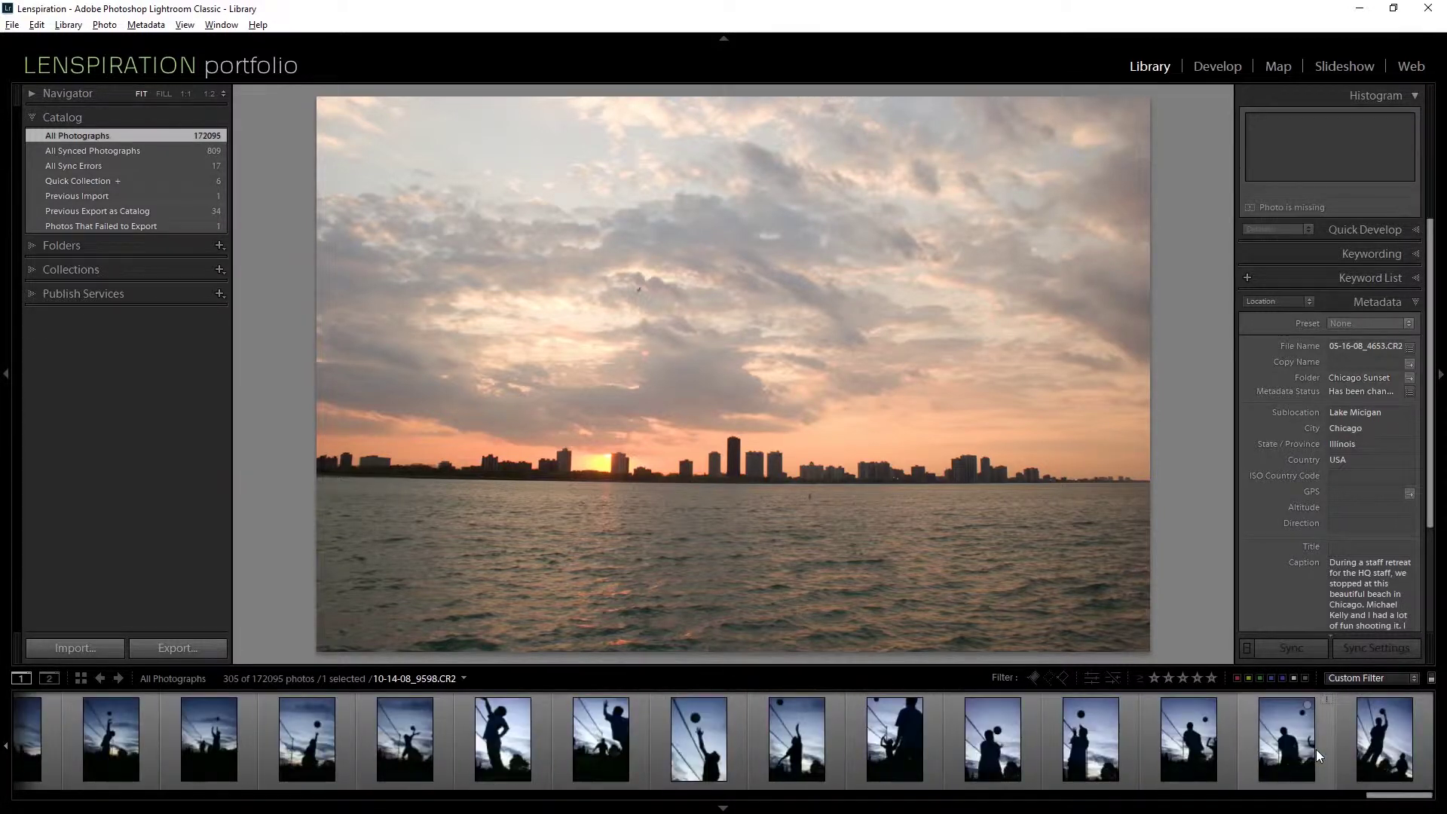
pyautogui.scroll(5, 1316, 749)
pyautogui.press('g')
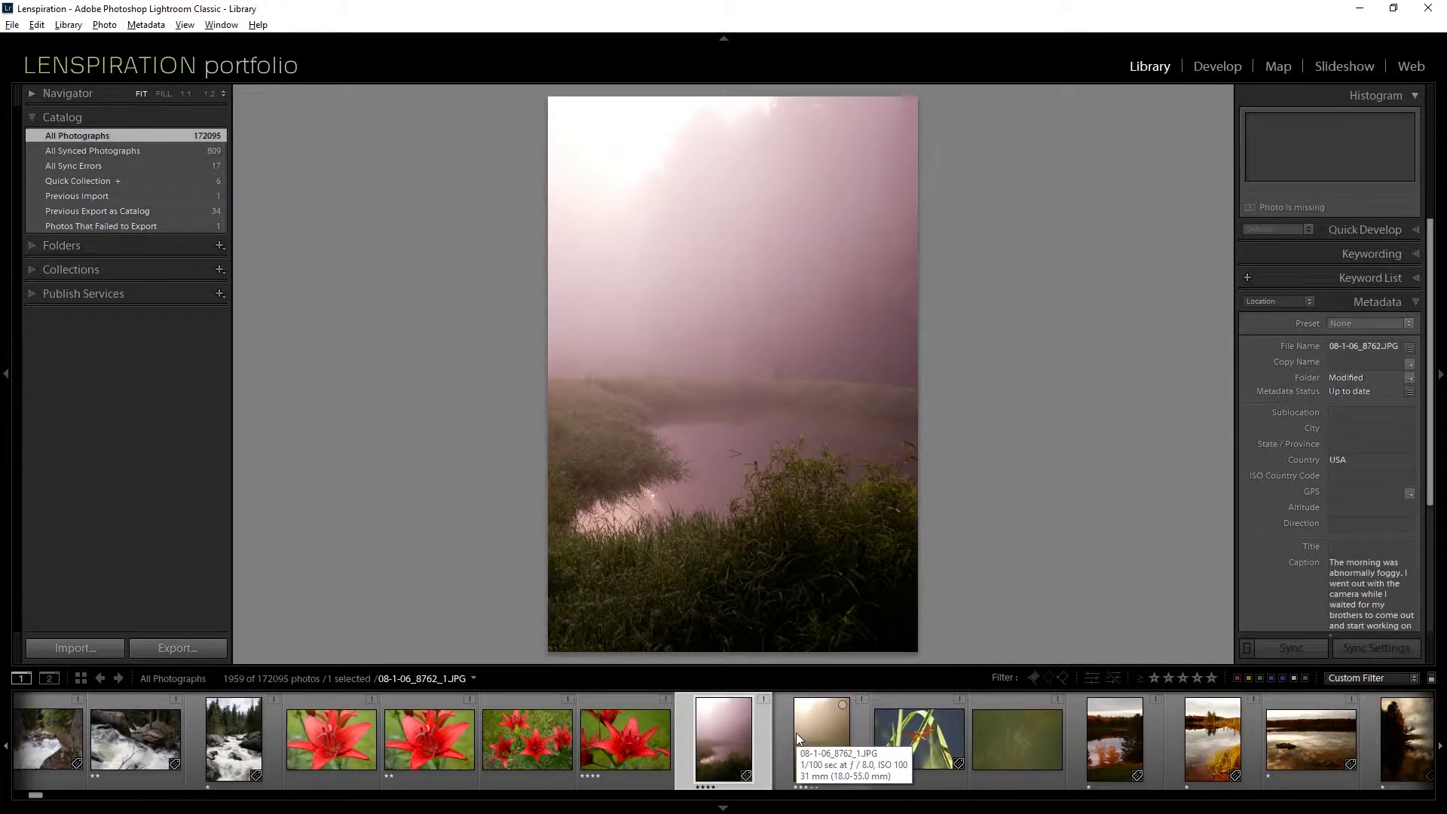
# - Add the foggy pond photo 08-1-06_8762.JPG to the Quick Collection
pyautogui.press('b')
# - Compare the snowy creek and footbridge photos, ending with the red bridge shot 11-13-06_3747.jpg in Loupe view
pyautogui.scroll(-10, 716, 741)
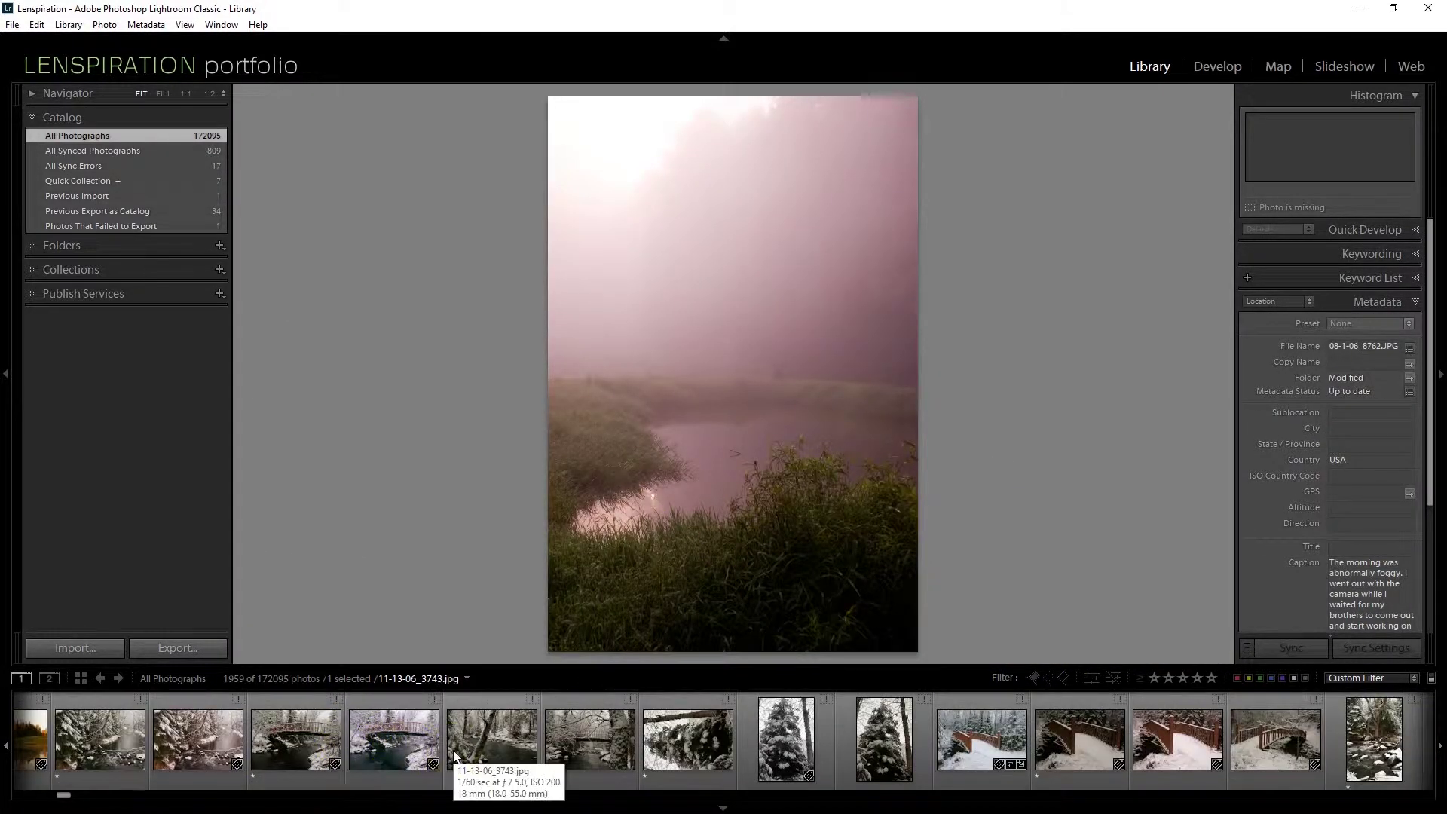
pyautogui.click(580, 742)
pyautogui.click(380, 743)
pyautogui.click(291, 742)
pyautogui.click(960, 746)
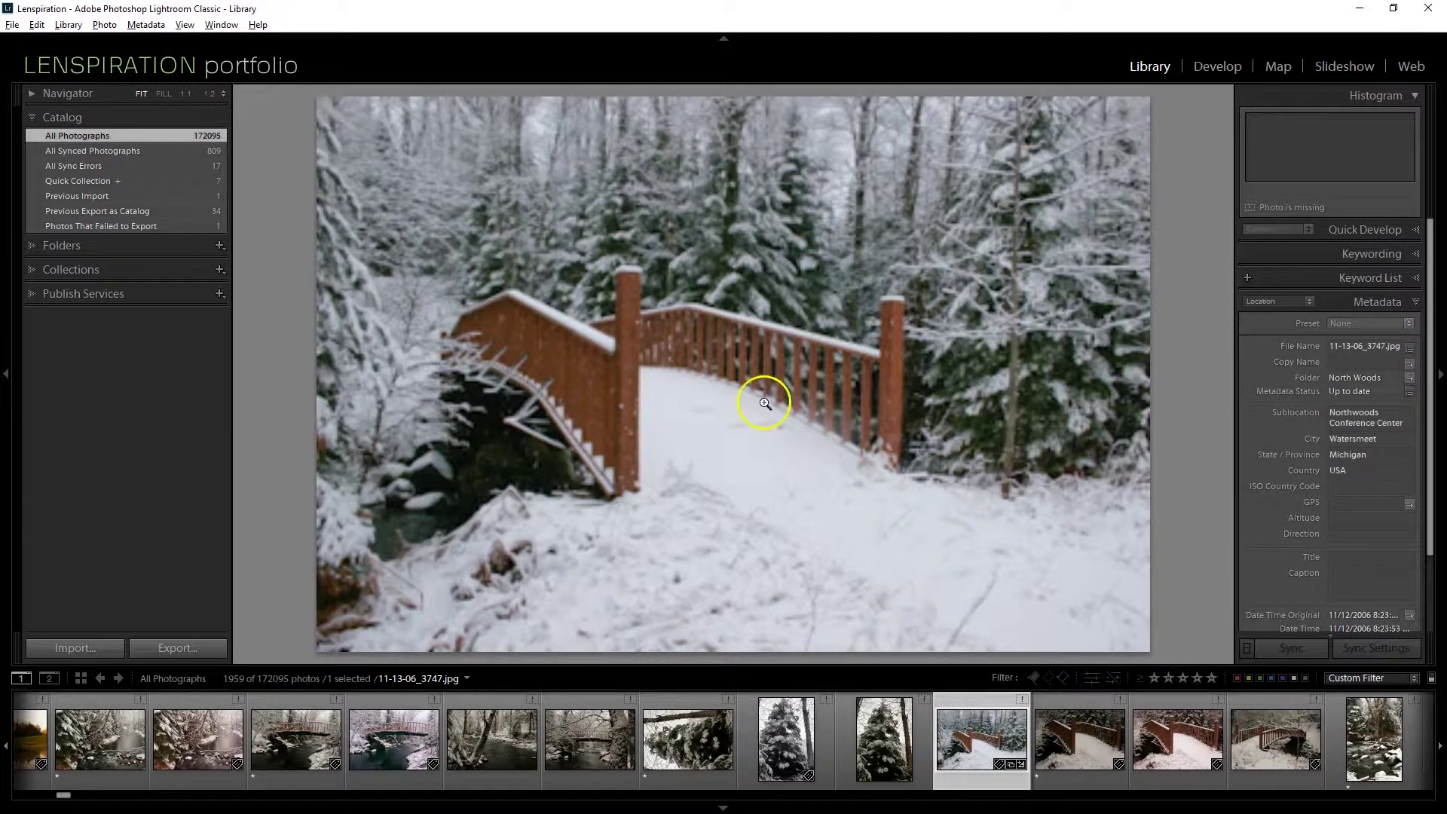
# - Add the red bridge snow photo 11-13-06_3747.jpg to the Quick Collection and return to Grid view
pyautogui.scroll(-5, 1206, 754)
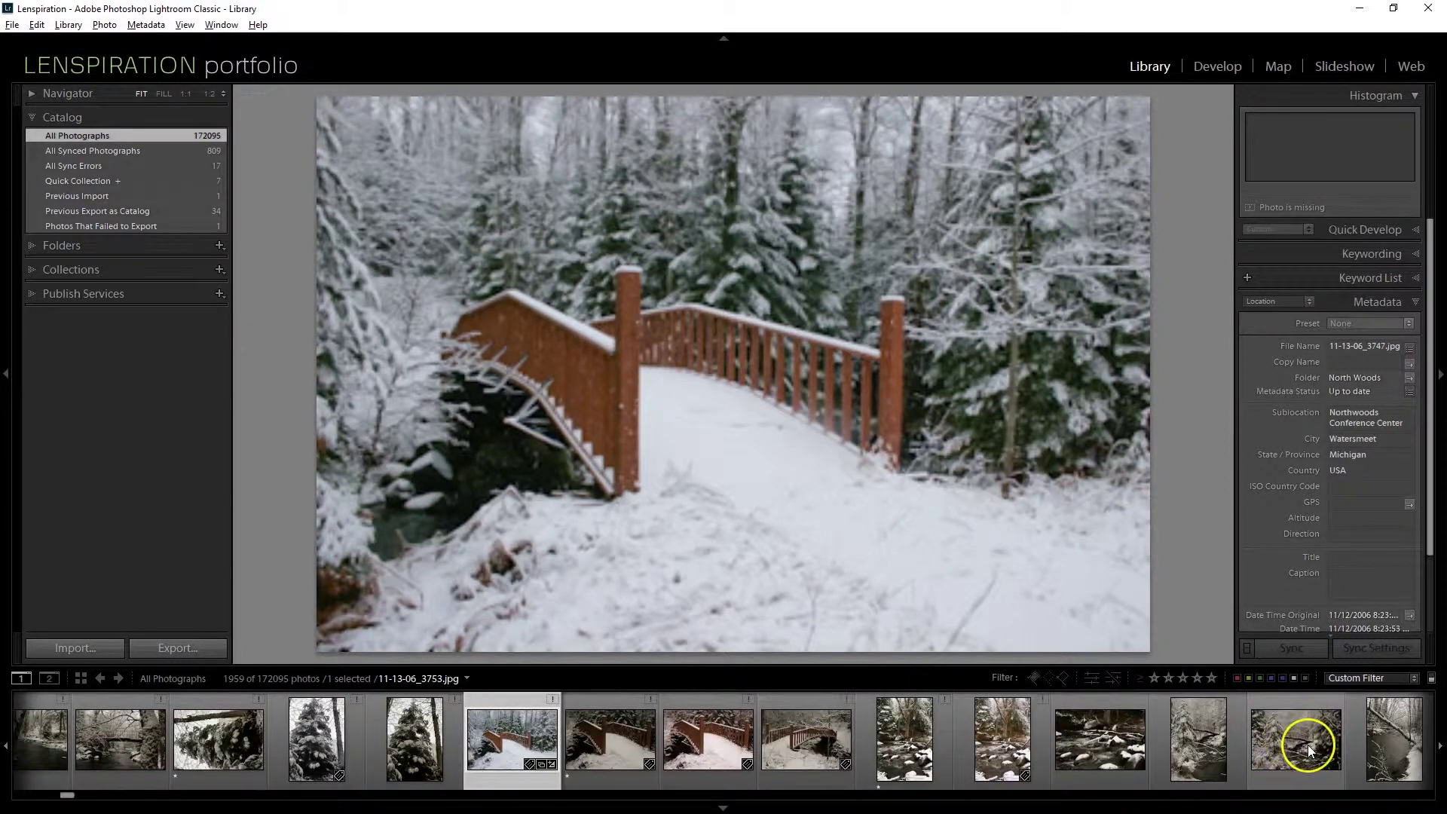
pyautogui.press('b')
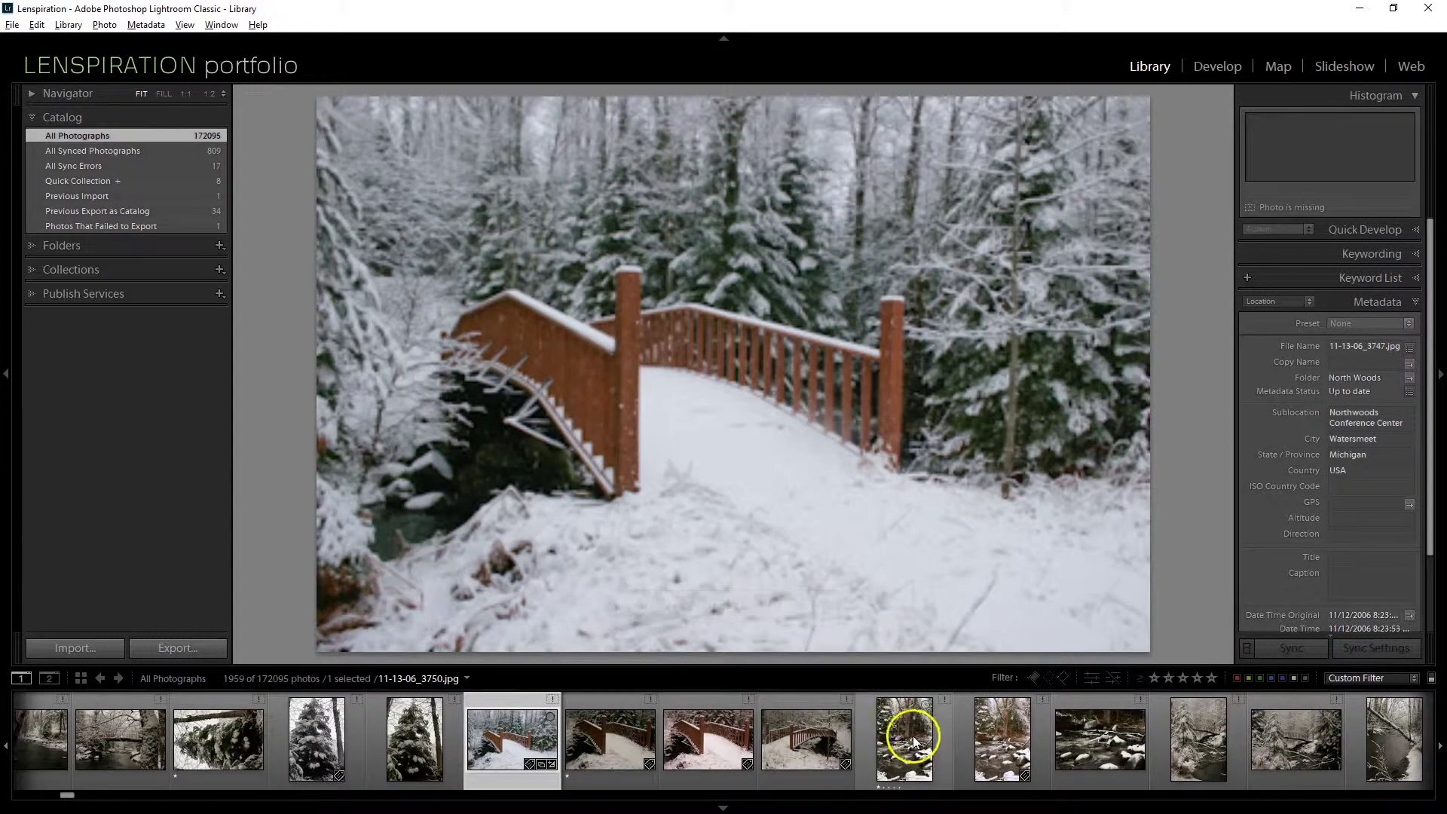
pyautogui.press('g')
# - Compare the ice-pattern photos near 01-17-07_5936.JPG and add the blue-labelled virtual copy to the Quick Collection
pyautogui.scroll(-10, 655, 501)
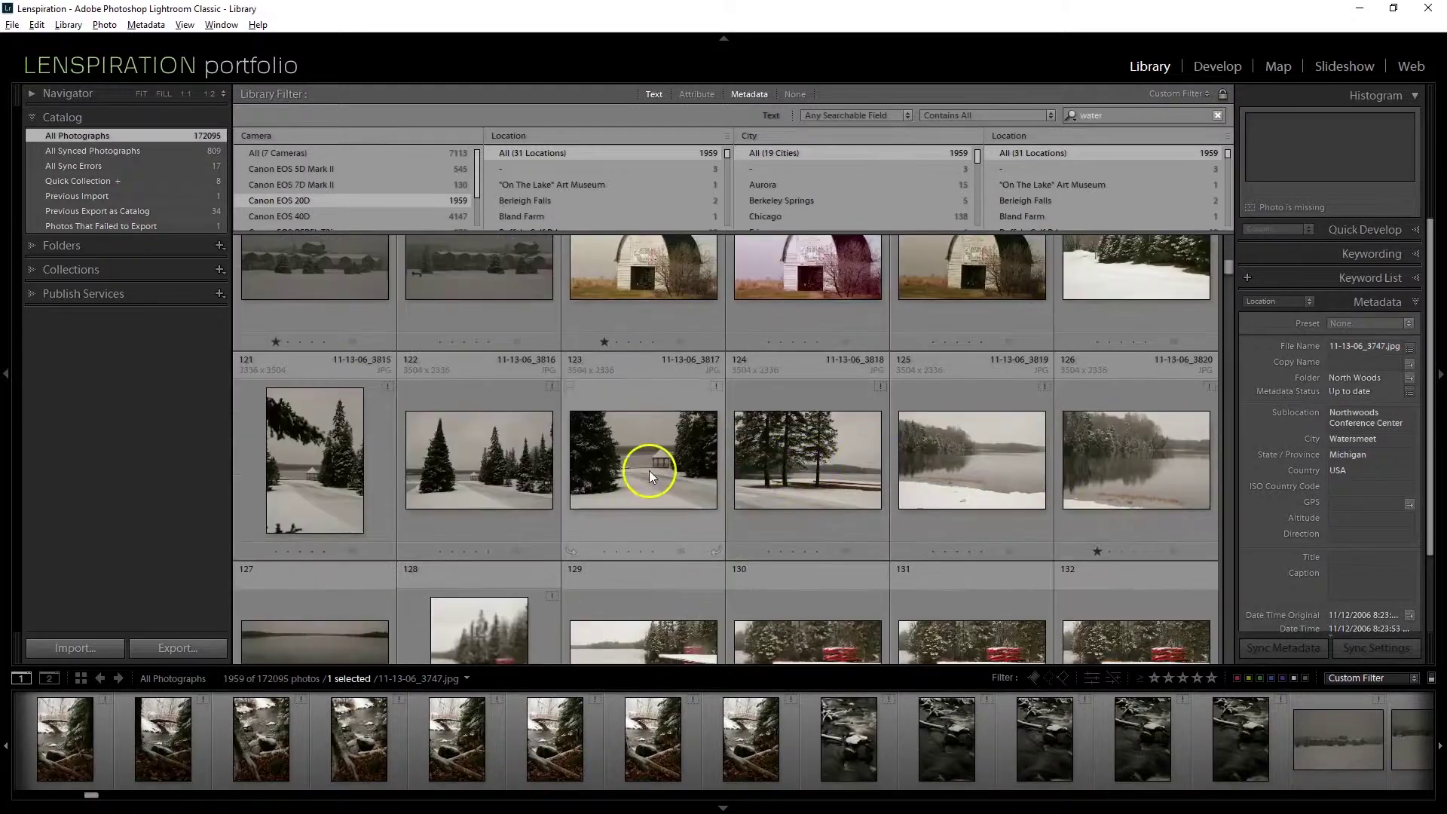
pyautogui.click(978, 472)
pyautogui.scroll(-5, 762, 482)
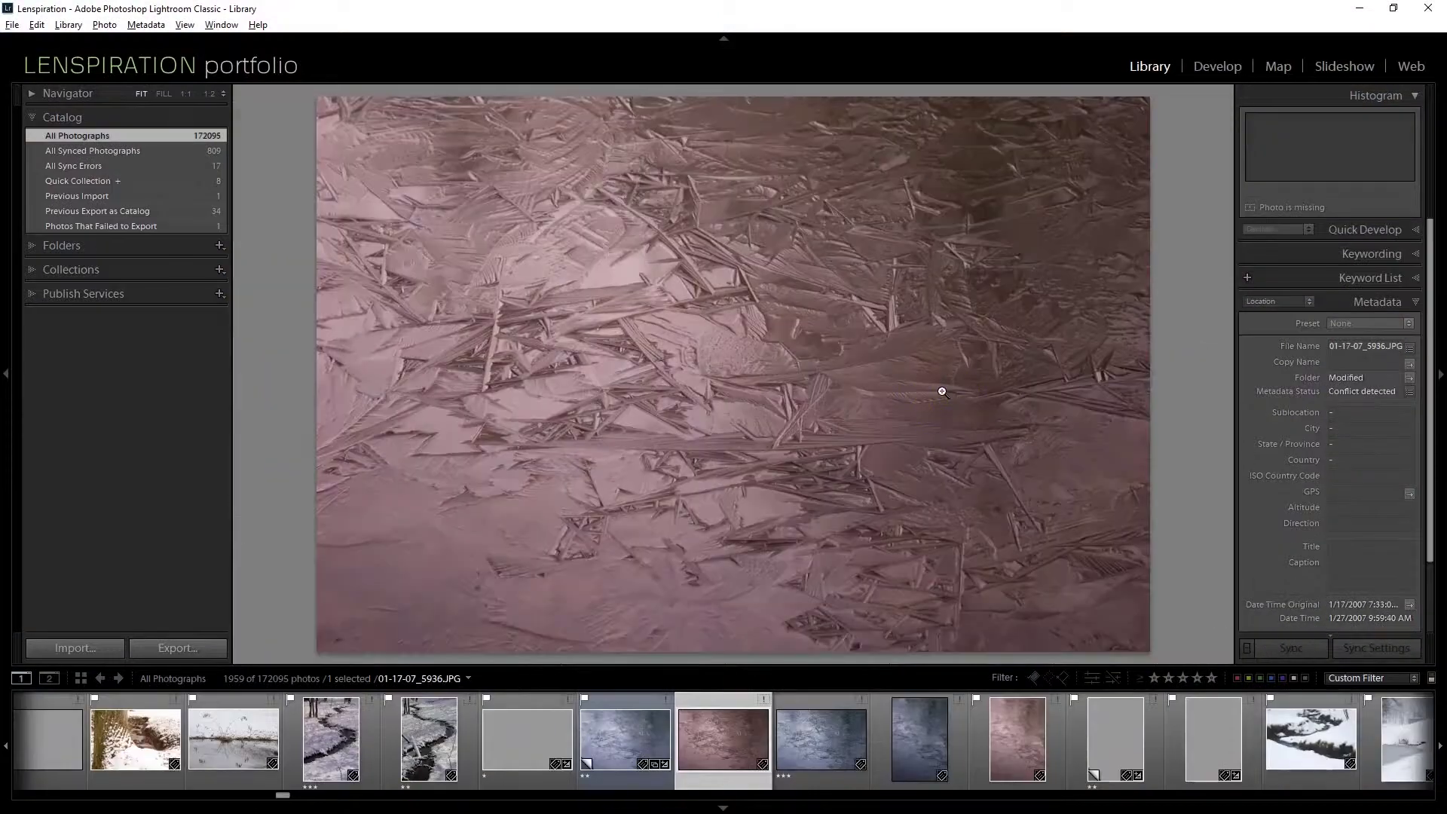
pyautogui.click(808, 727)
pyautogui.click(616, 739)
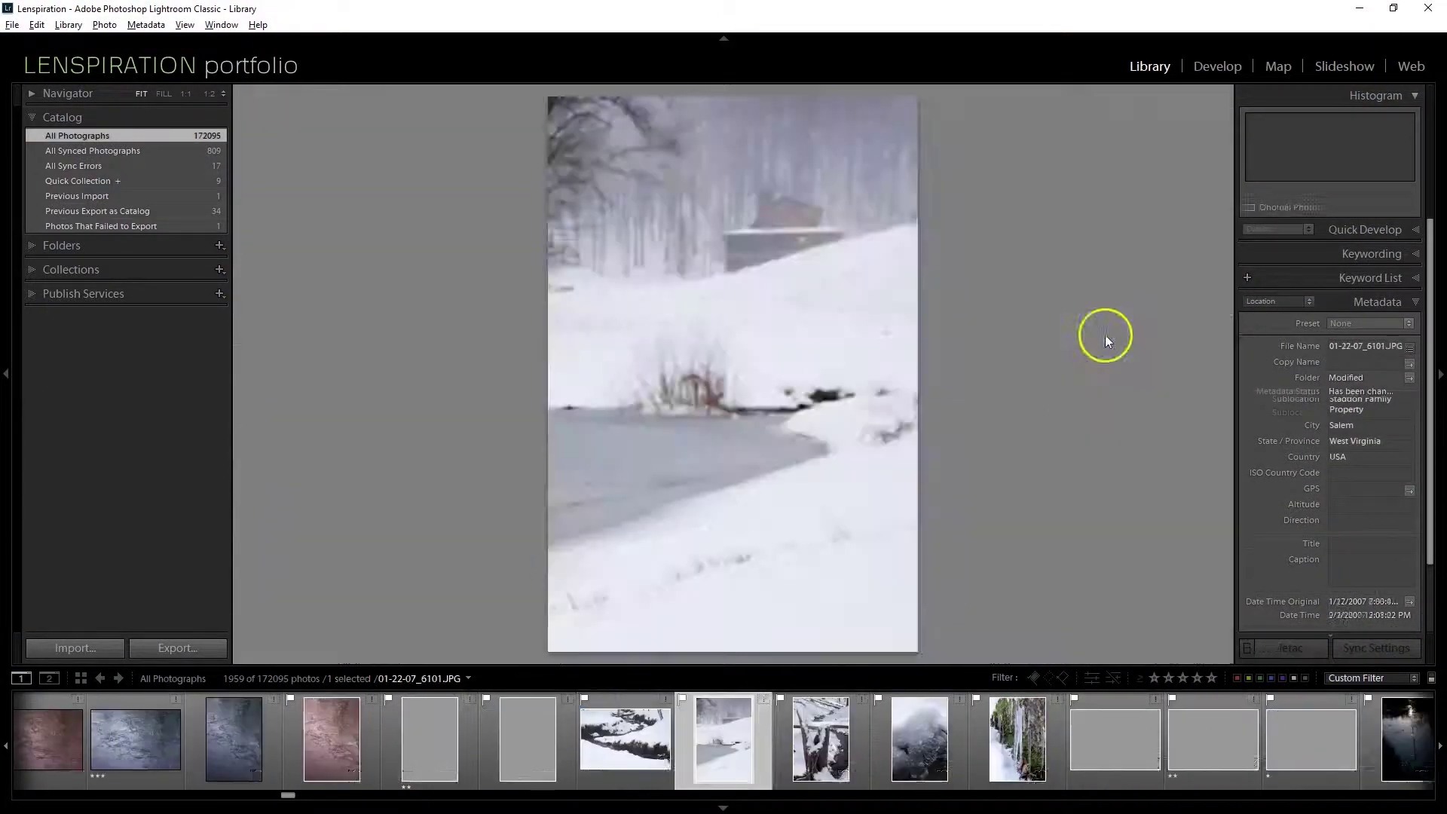
# - Go back to Grid view and examine the rhododendron creek photo 04-12-07_8810.JPG and its neighbours in Loupe view
pyautogui.press('g')
pyautogui.scroll(-3, 976, 367)
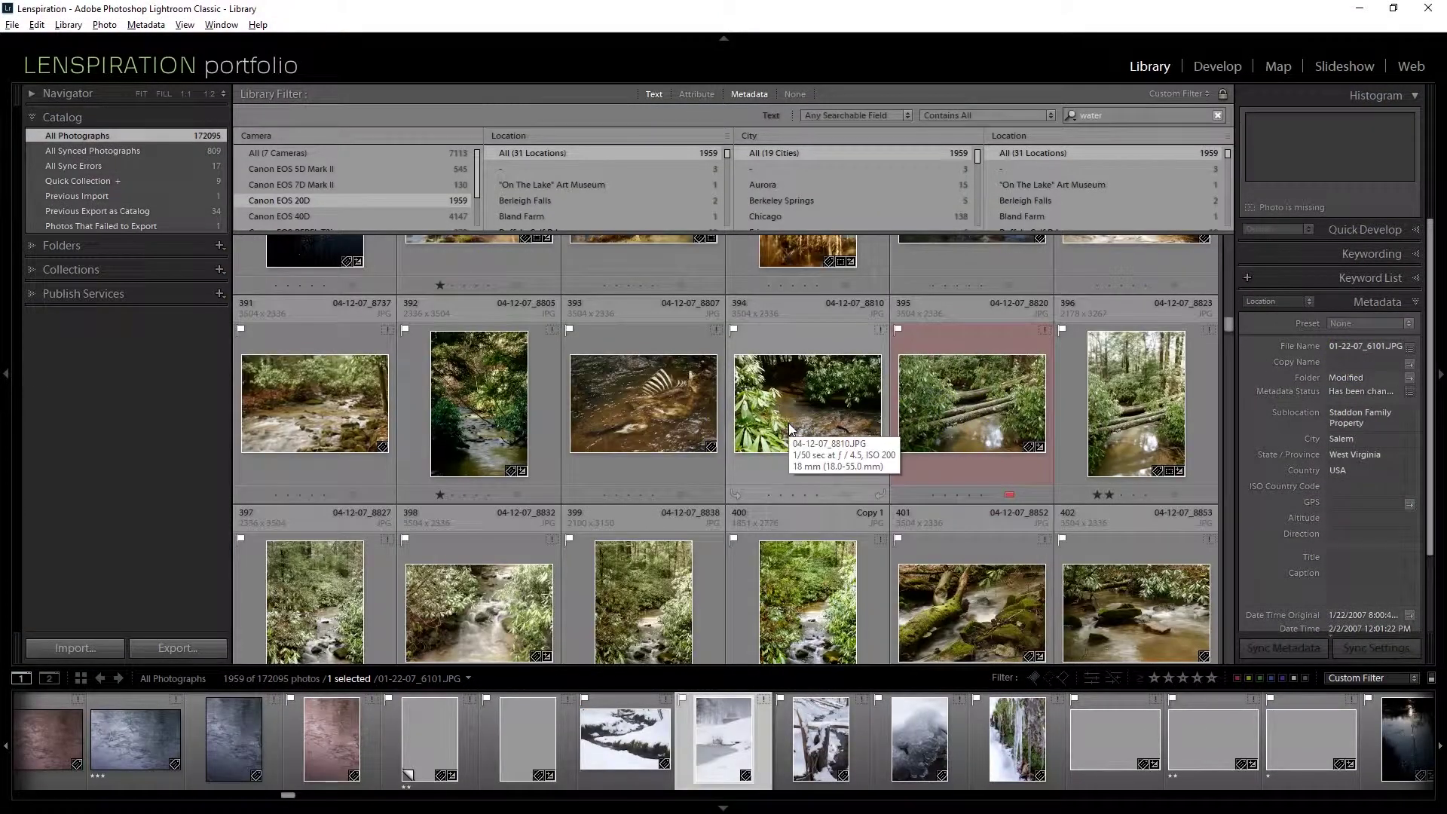
pyautogui.doubleClick(791, 430)
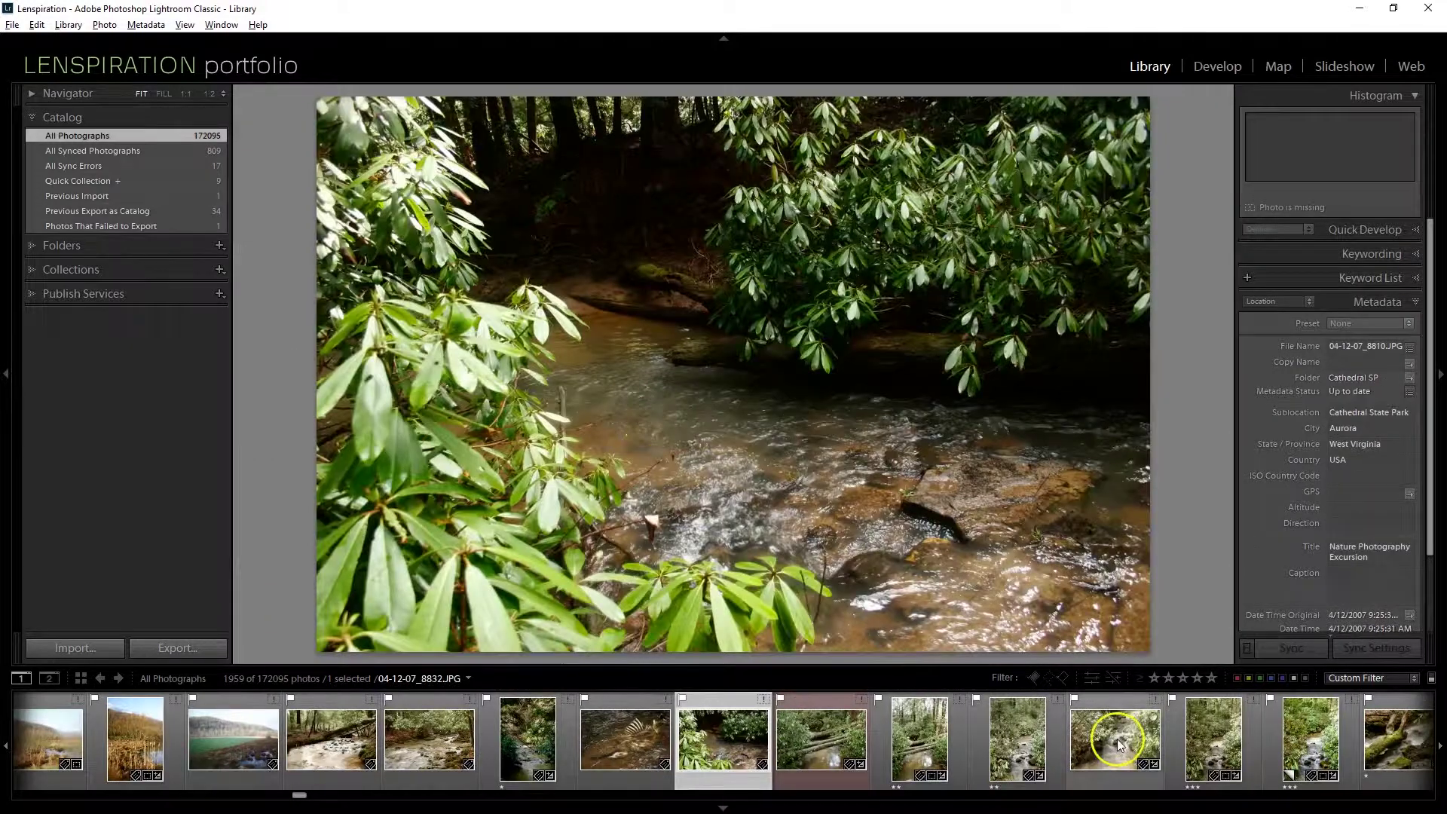
pyautogui.scroll(-3, 1119, 744)
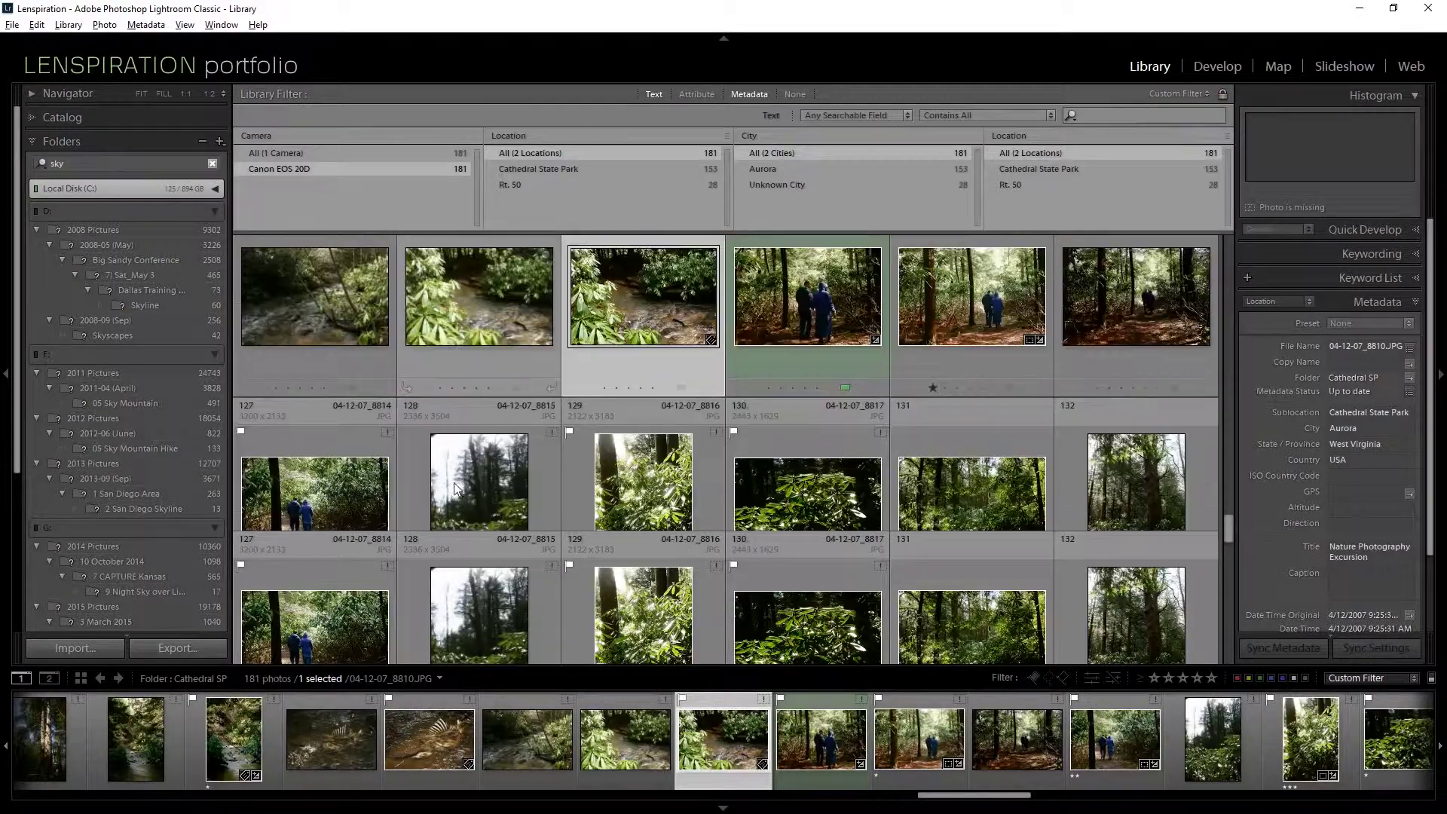
# - Look through the forest photos in the Cathedral SP folder, starting with 04-12-07_8817.JPG and 04-12-07_8816.JPG
pyautogui.doubleClick(792, 512)
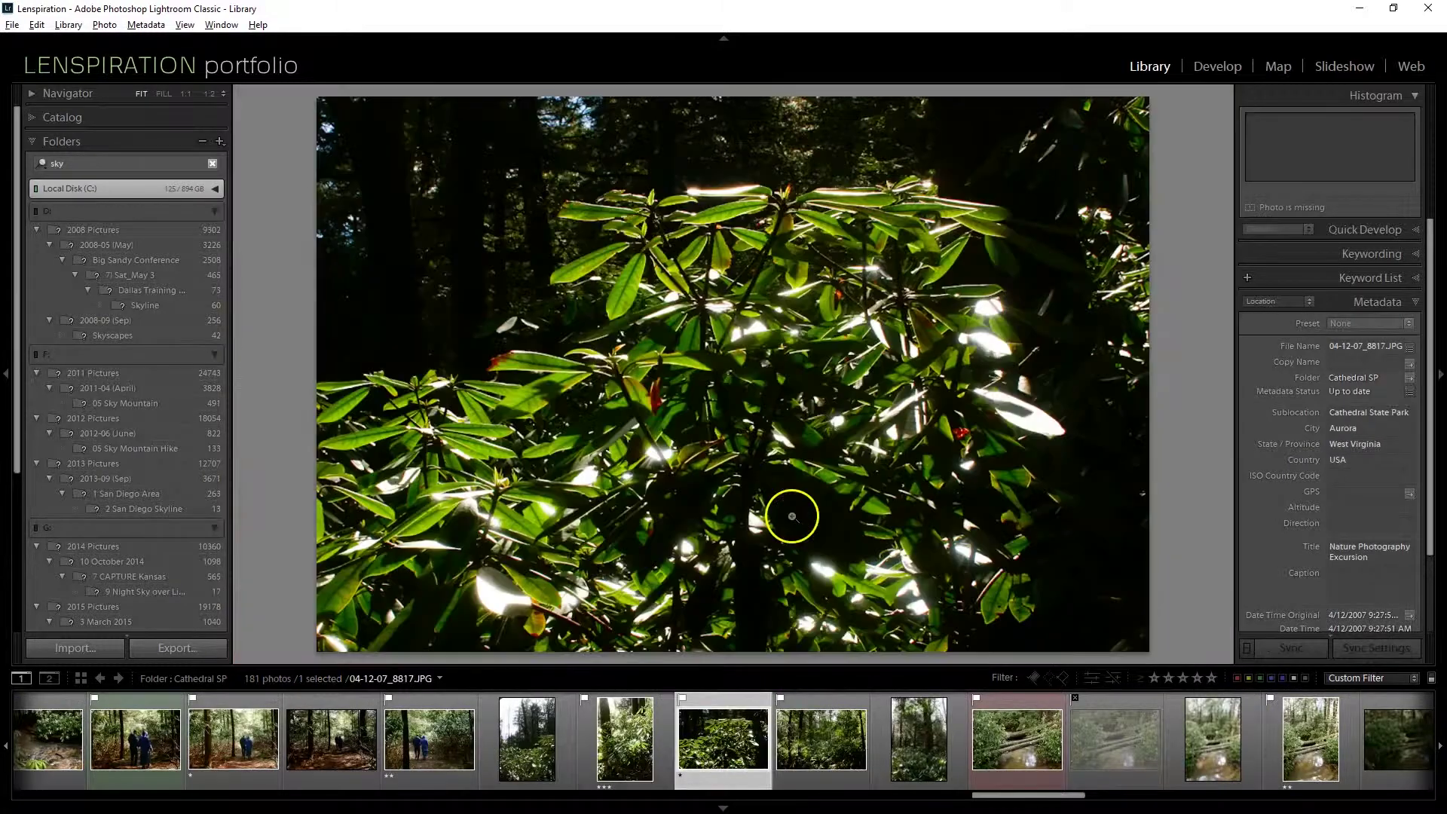
pyautogui.click(640, 762)
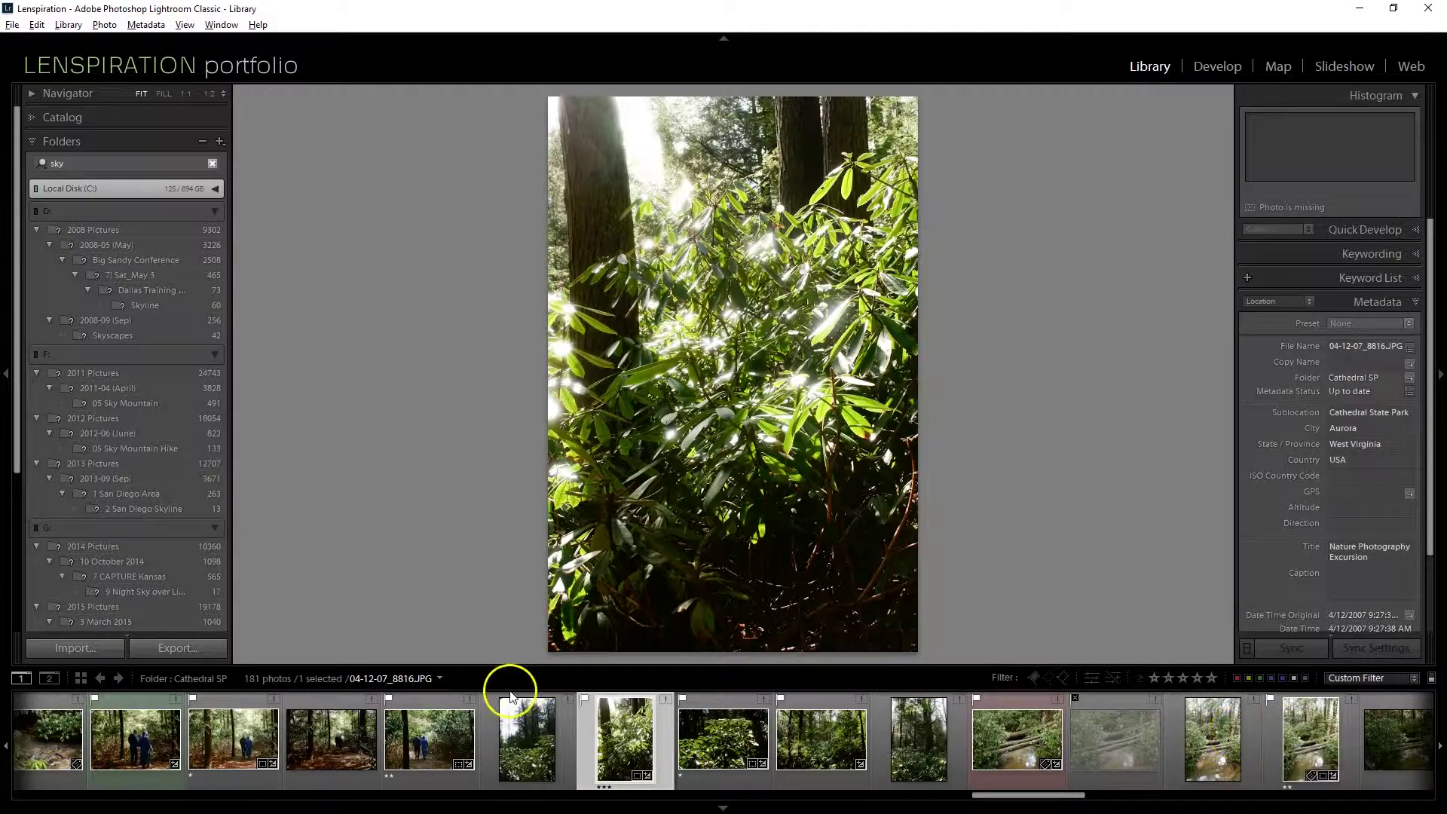
pyautogui.hscroll(-10, 414, 737)
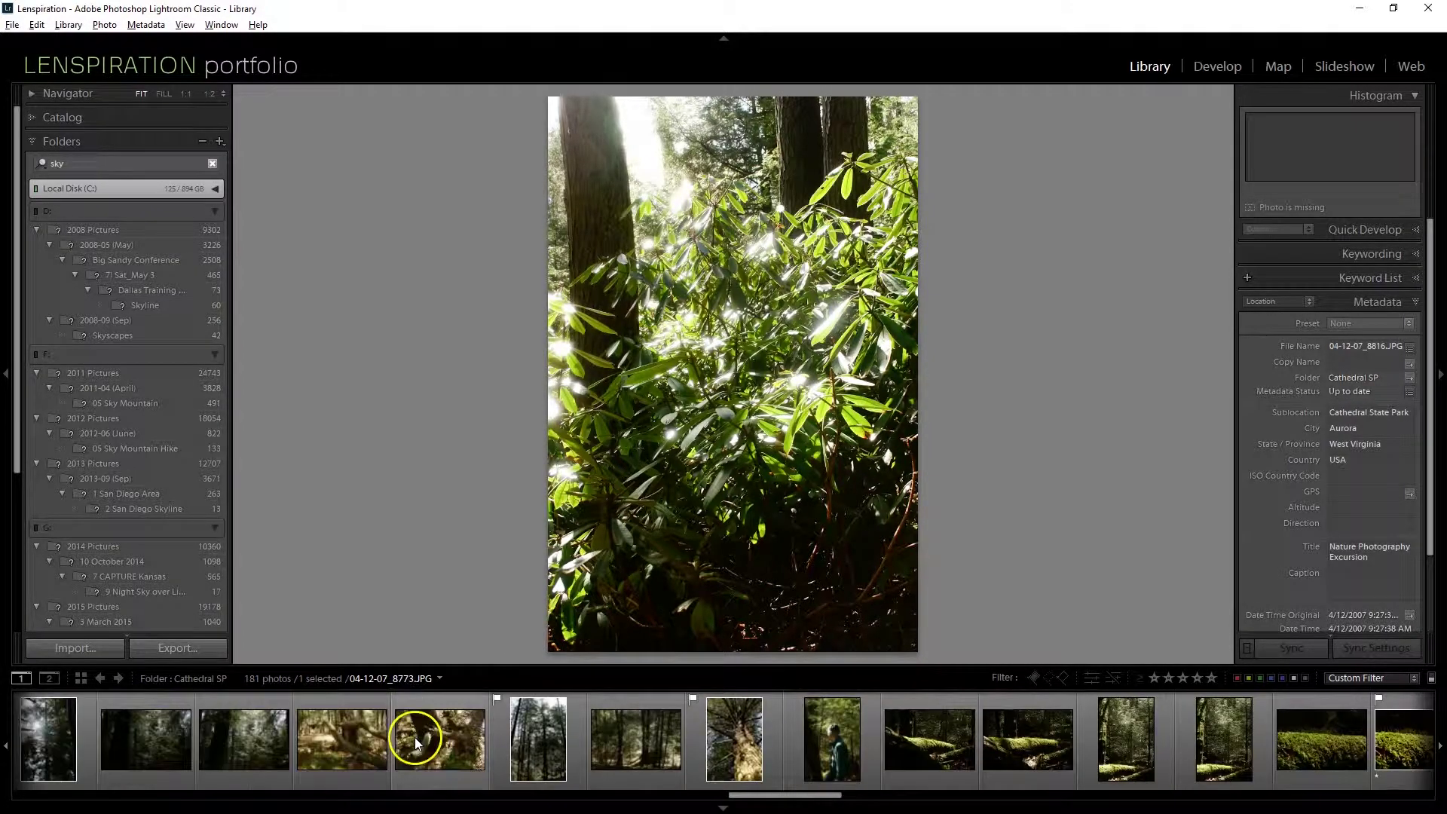
pyautogui.click(1319, 737)
pyautogui.hscroll(-8, 529, 740)
pyautogui.press('g')
pyautogui.scroll(5, 594, 437)
pyautogui.doubleClick(300, 500)
pyautogui.hscroll(-5, 574, 736)
# - Compare the creek and water-drop branch photos and add 04-12-07_8711.JPG to the Quick Collection
pyautogui.click(1005, 738)
pyautogui.hscroll(-5, 478, 738)
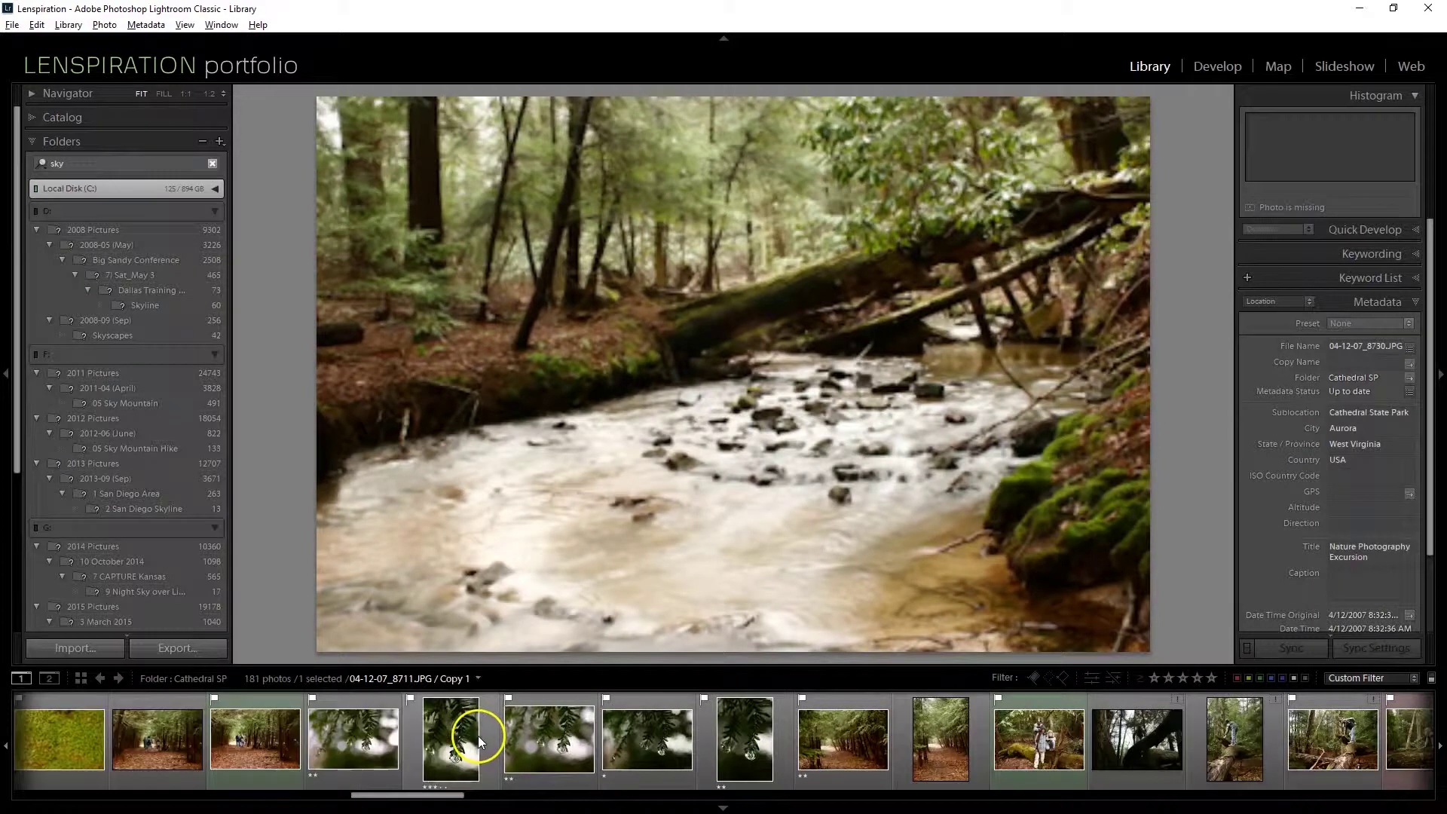
pyautogui.click(547, 742)
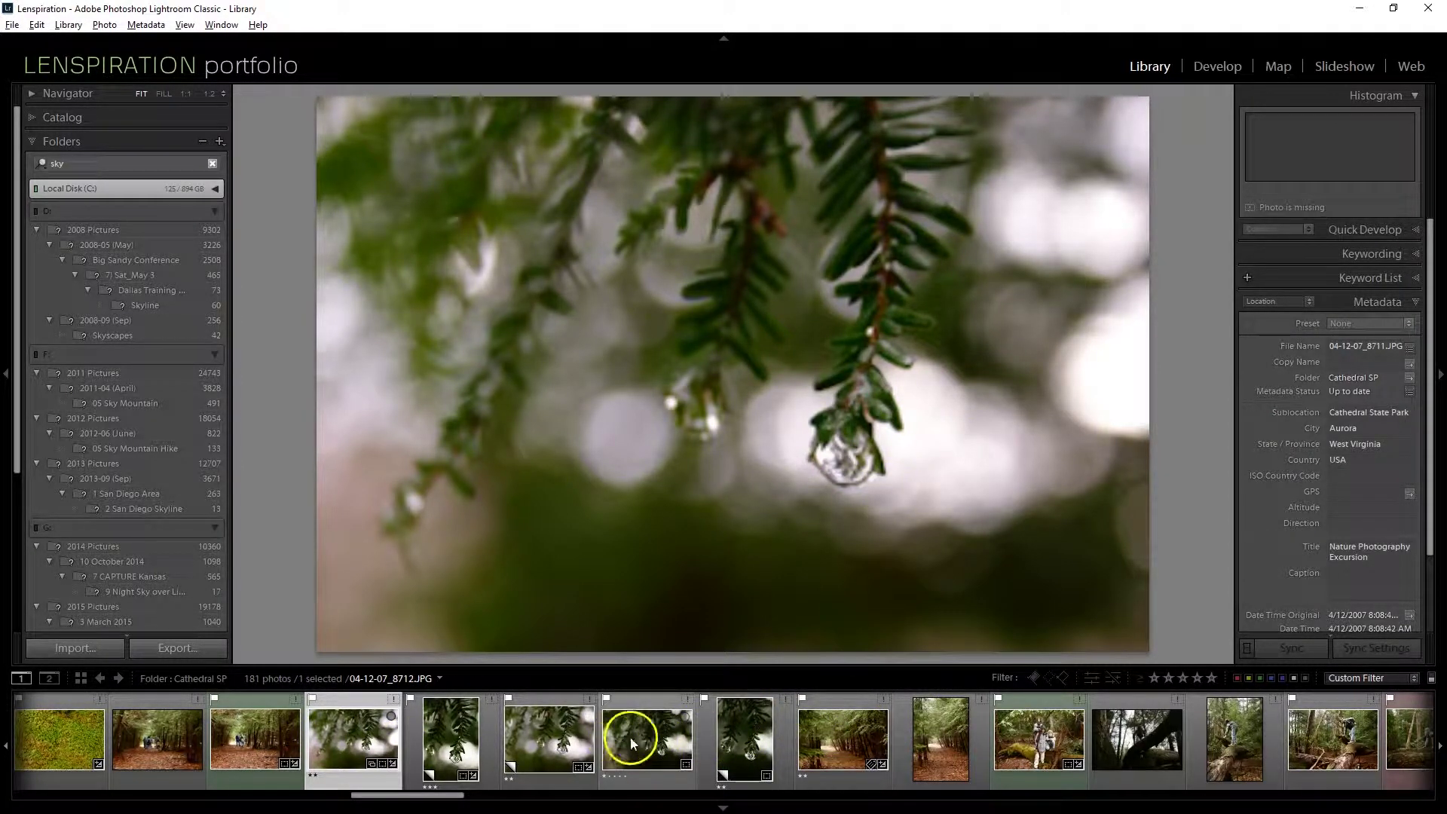
# - Open the orange mountain sunset 05-15-06_6072.CR2 from the Quick Collection in Develop
pyautogui.scroll(5, 284, 739)
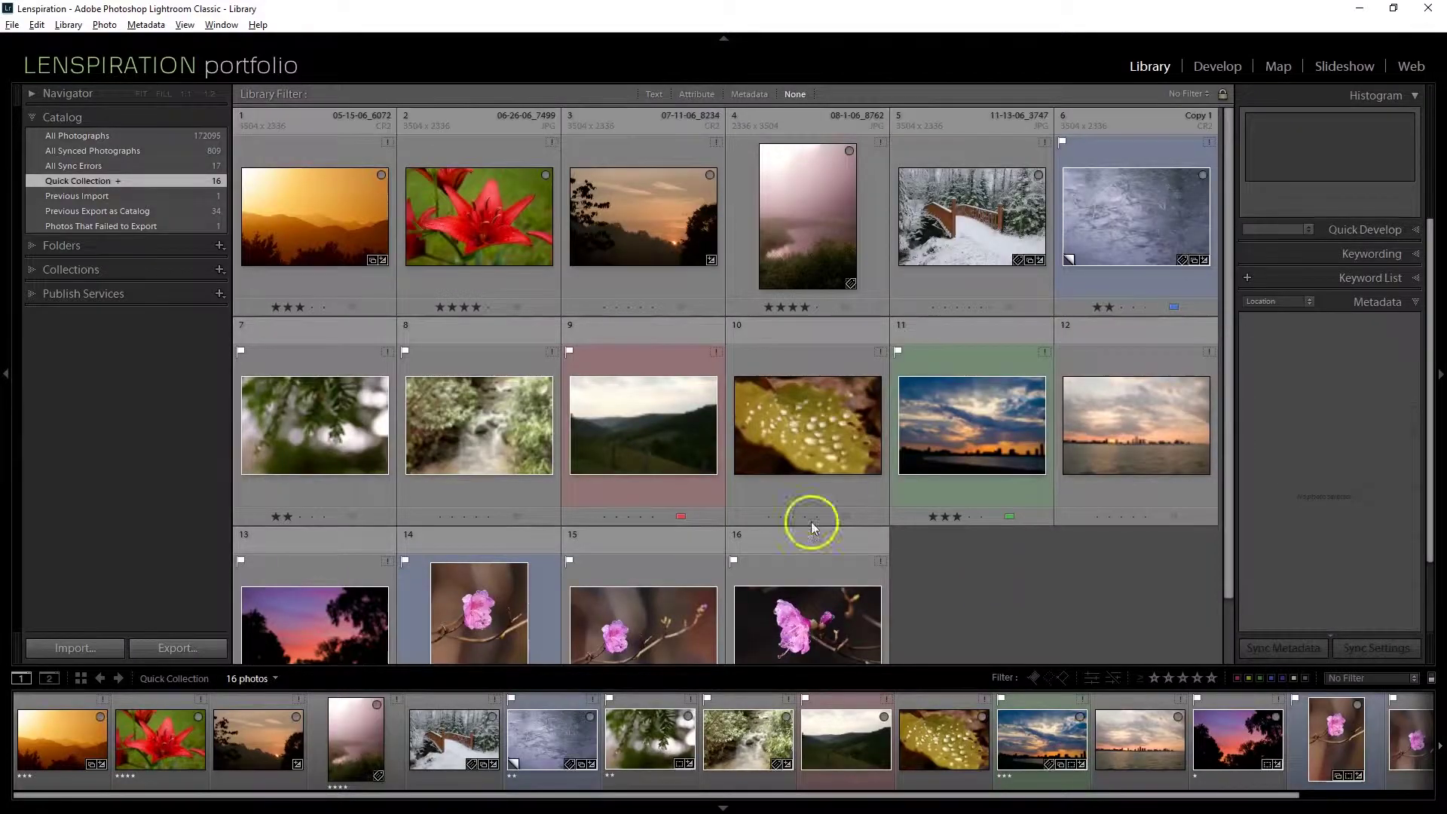
pyautogui.click(334, 221)
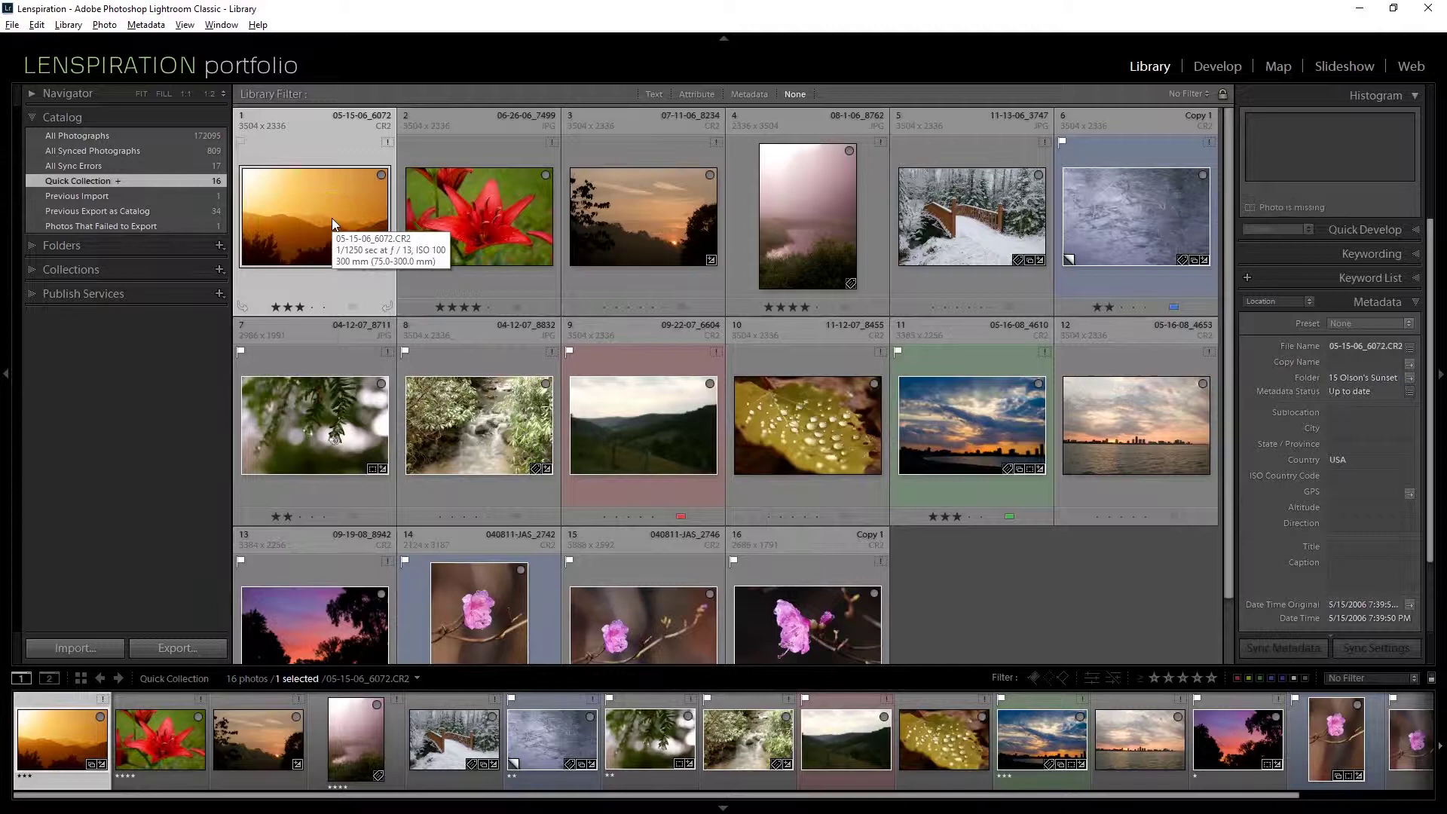
pyautogui.press('d')
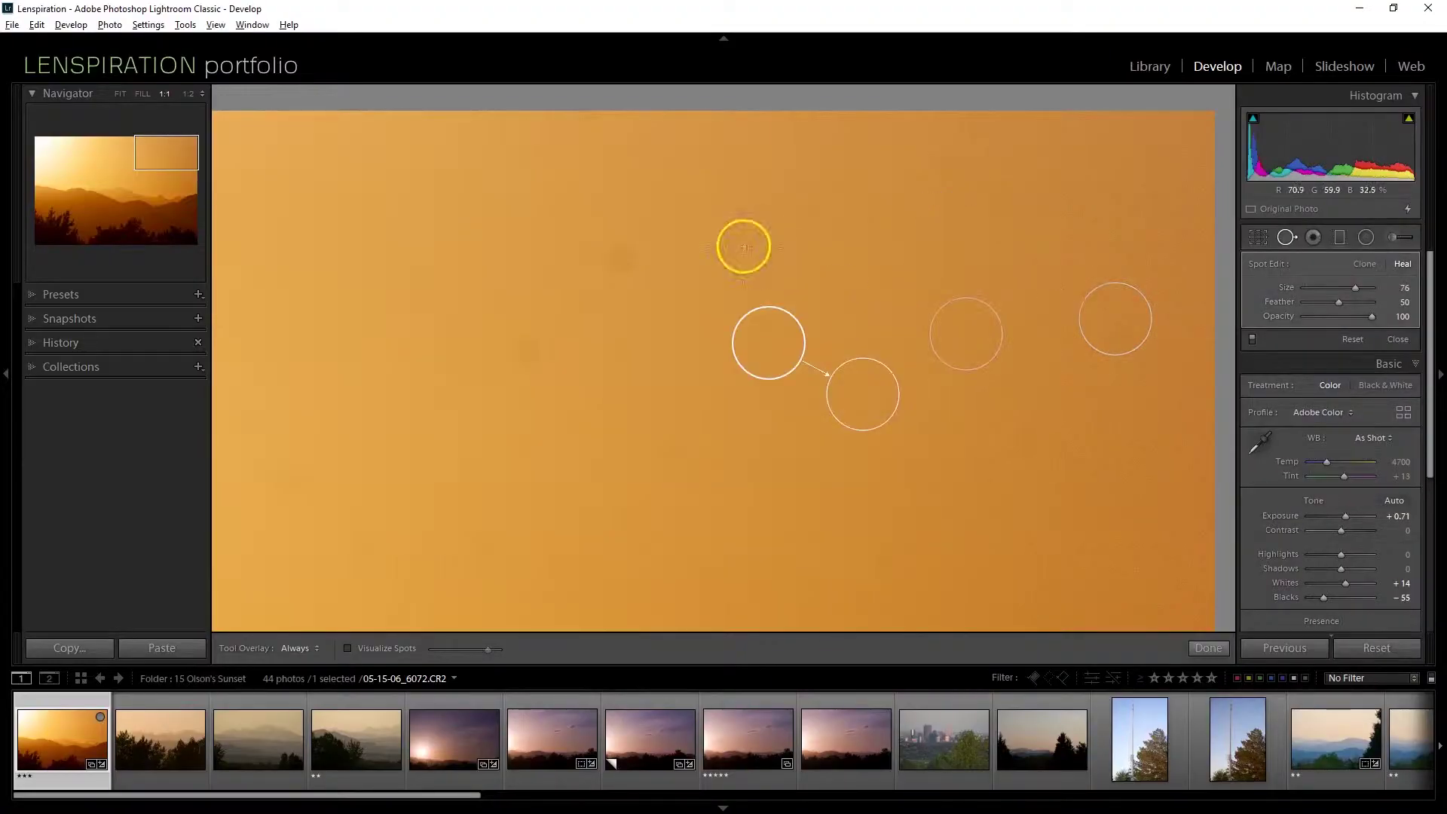
# - Heal the dust spots across the orange sky with the Spot Removal tool
pyautogui.click(276, 552)
pyautogui.moveTo(276, 552)
pyautogui.mouseDown()
pyautogui.moveTo(631, 485)
pyautogui.moveTo(885, 462)
pyautogui.mouseUp()
pyautogui.click(298, 397)
pyautogui.moveTo(298, 398)
pyautogui.mouseDown()
pyautogui.moveTo(911, 455)
pyautogui.moveTo(1051, 496)
pyautogui.mouseUp()
pyautogui.moveTo(683, 369); pyautogui.dragTo(587, 368)
pyautogui.moveTo(923, 416); pyautogui.dragTo(878, 533)
pyautogui.moveTo(1080, 281)
pyautogui.mouseDown()
pyautogui.moveTo(747, 546)
pyautogui.moveTo(869, 478)
pyautogui.moveTo(511, 388)
pyautogui.mouseUp()
pyautogui.click(870, 478)
# - Heal the dust spots over the dark mountain slopes and close the Spot Removal tool
pyautogui.press('q')
pyautogui.press('q')
pyautogui.click(781, 396)
pyautogui.moveTo(430, 359); pyautogui.dragTo(718, 498)
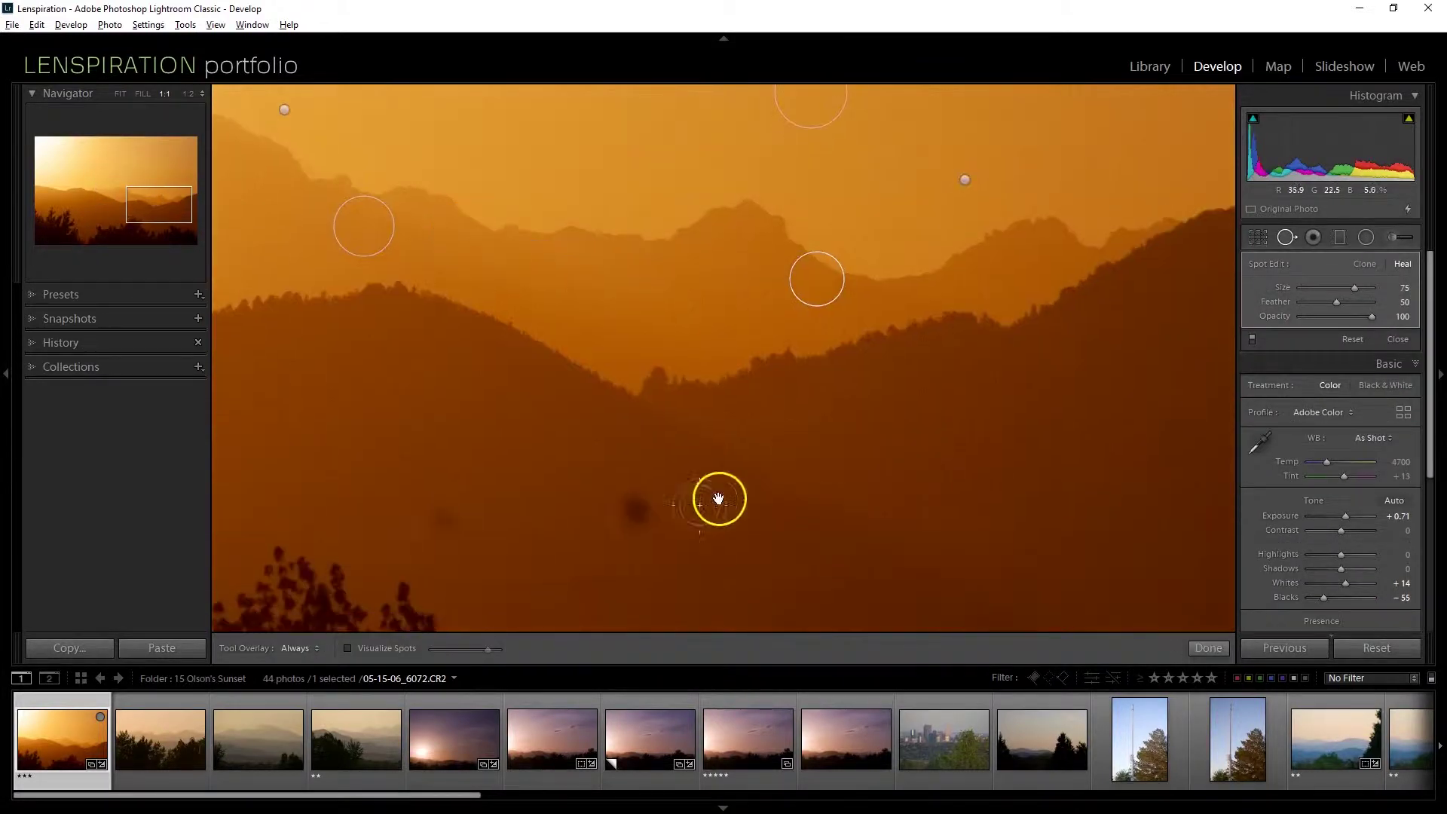
pyautogui.click(444, 514)
pyautogui.moveTo(483, 425)
pyautogui.mouseDown()
pyautogui.moveTo(853, 337)
pyautogui.moveTo(965, 288)
pyautogui.mouseUp()
pyautogui.moveTo(521, 346); pyautogui.dragTo(488, 462)
# - Heal the remaining dust spots toward the photo's left edge and finish spot removal with the whole photo in view
pyautogui.press('q')
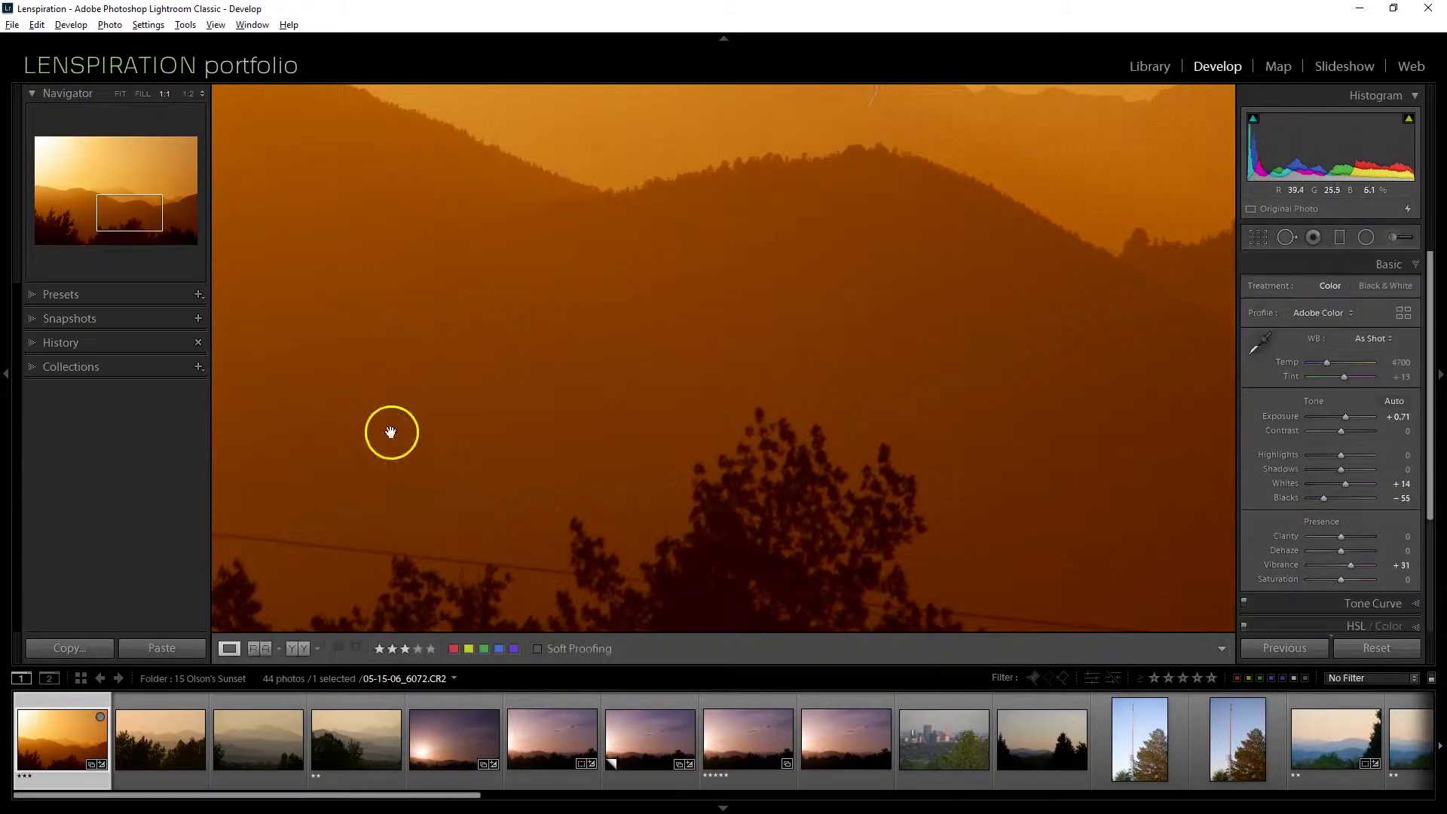
pyautogui.moveTo(391, 432); pyautogui.dragTo(1214, 626)
pyautogui.press('q')
pyautogui.click(307, 387)
pyautogui.click(485, 456)
pyautogui.click(540, 439)
pyautogui.click(597, 375)
pyautogui.click(736, 455)
pyautogui.click(653, 517)
pyautogui.moveTo(983, 361); pyautogui.dragTo(779, 335)
pyautogui.moveTo(842, 473); pyautogui.dragTo(343, 372)
pyautogui.moveTo(1027, 416); pyautogui.dragTo(274, 302)
pyautogui.press('z')
pyautogui.press('q')
# - Send the sunset photo to Photoshop for editing as 05-15-06_6072-Edit.psd
pyautogui.rightClick(56, 760)
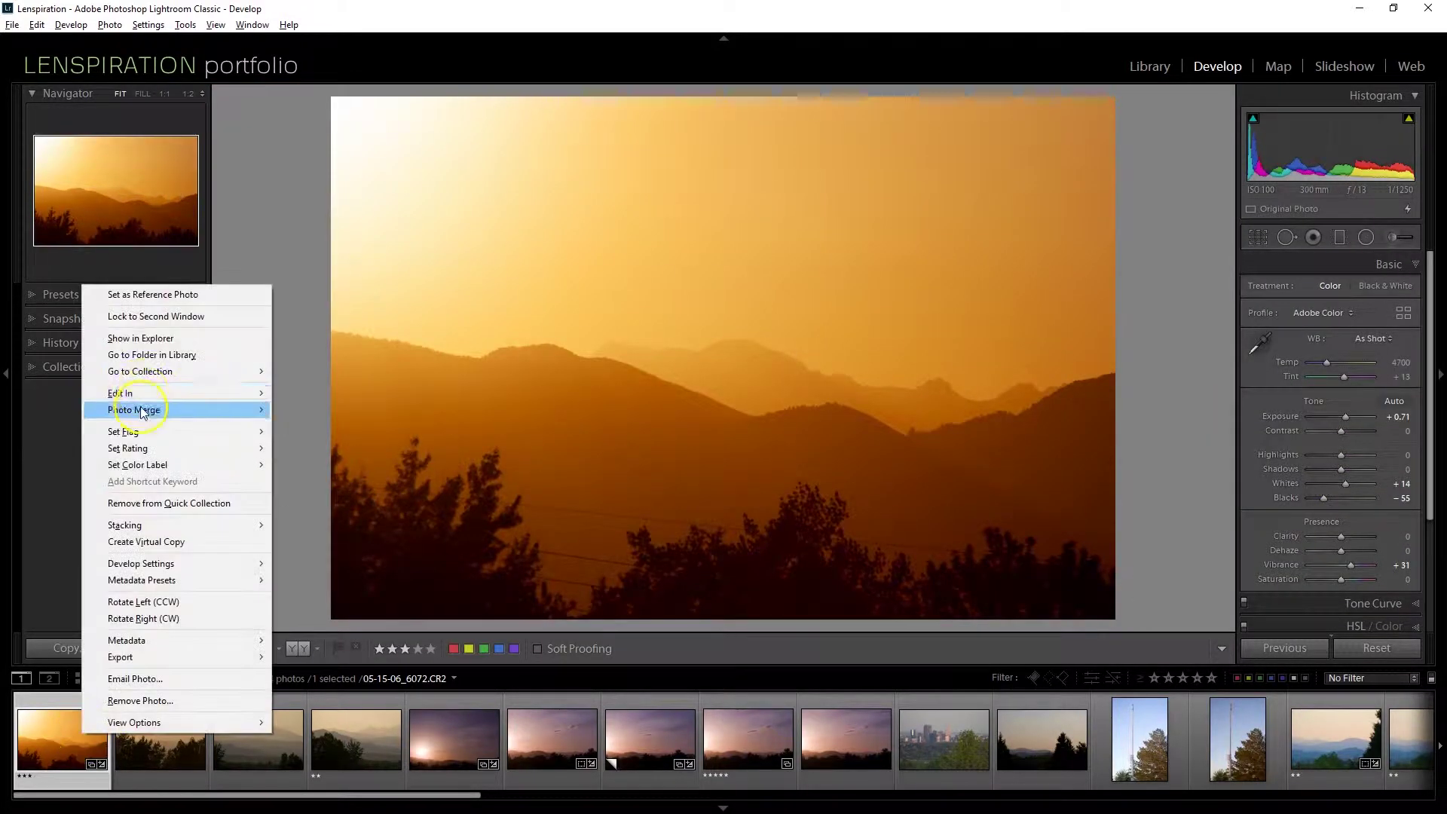
pyautogui.moveTo(136, 409)
pyautogui.click(379, 392)
pyautogui.click(835, 442)
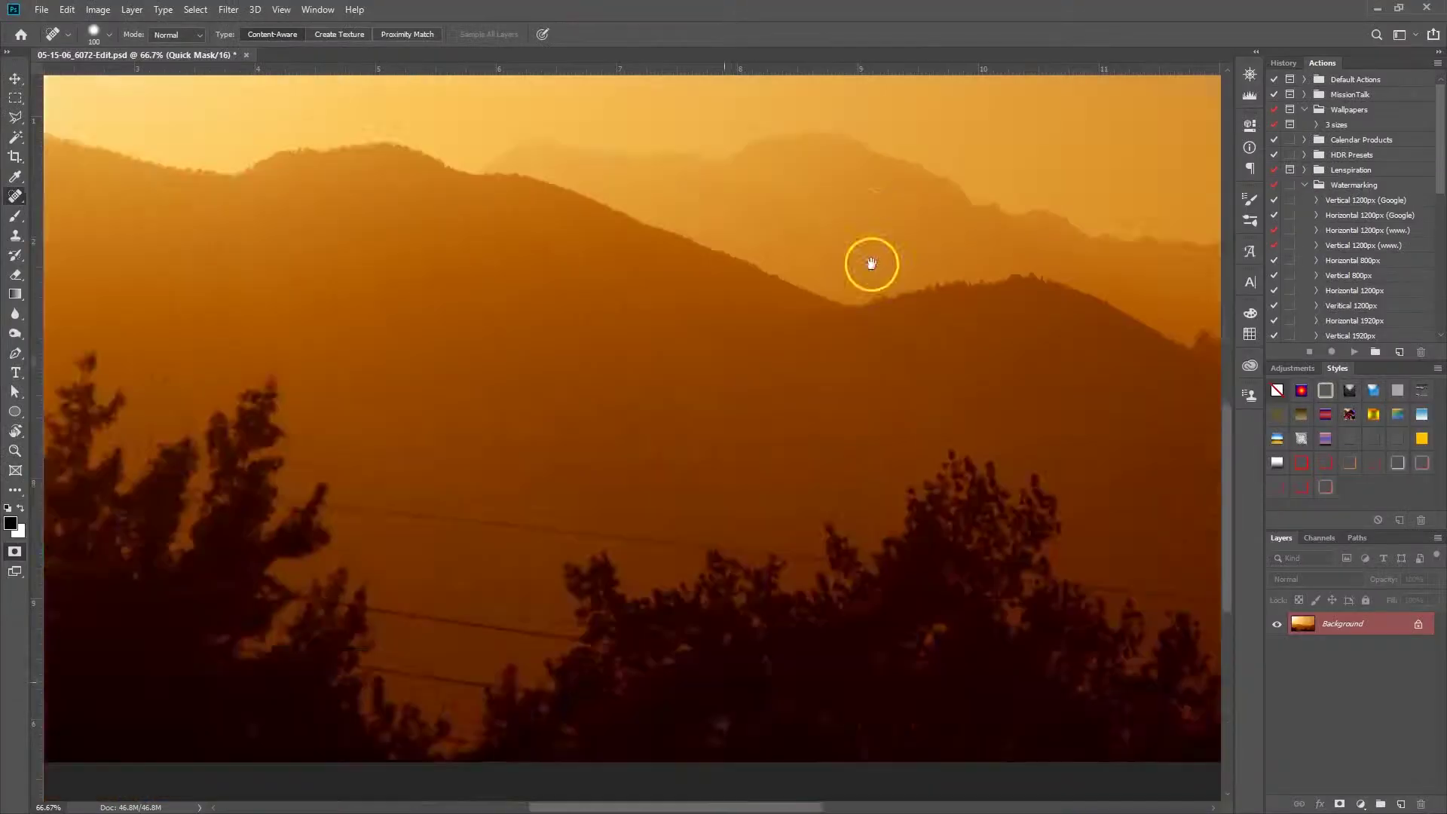
pyautogui.moveTo(872, 263); pyautogui.dragTo(1338, 249)
# - Try the Patch tool on the power line beside the left tree, and leave Quick Mask mode
pyautogui.click(16, 201)
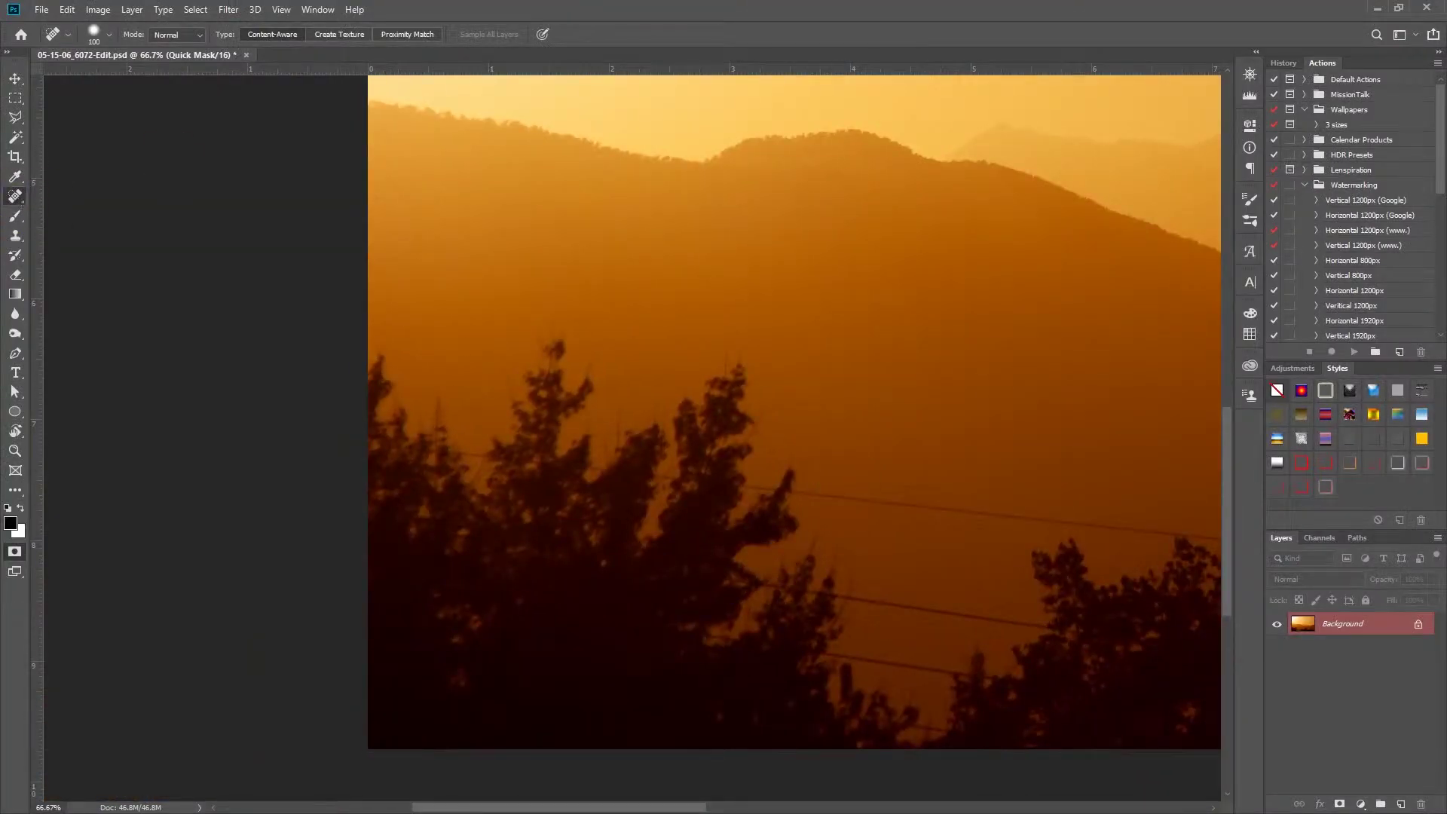
pyautogui.click(77, 229)
pyautogui.moveTo(743, 484); pyautogui.dragTo(784, 486)
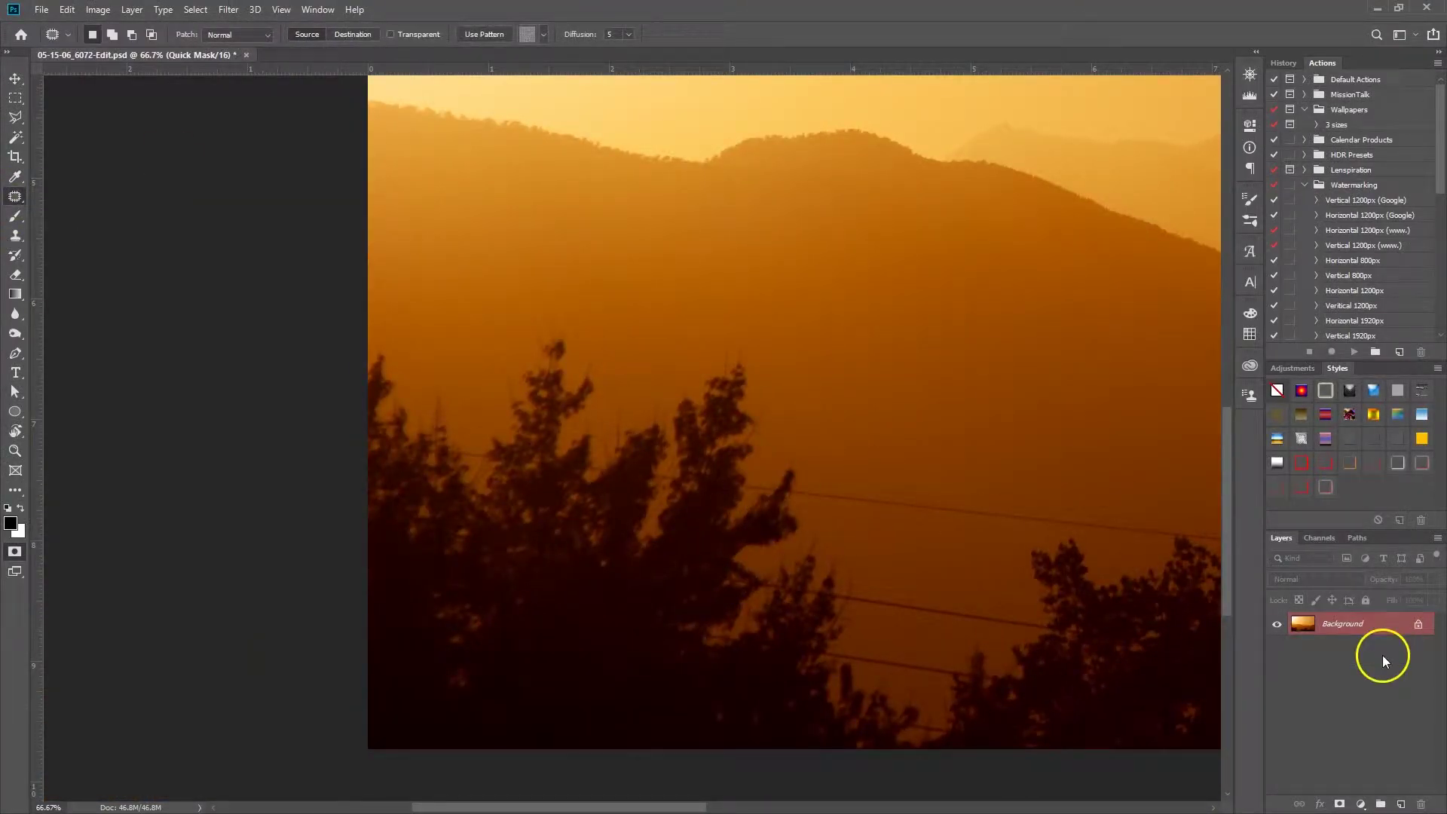
pyautogui.press('q')
# - Clone out the upper power line where it meets the left tree with the Clone Stamp tool
pyautogui.rightClick(15, 198)
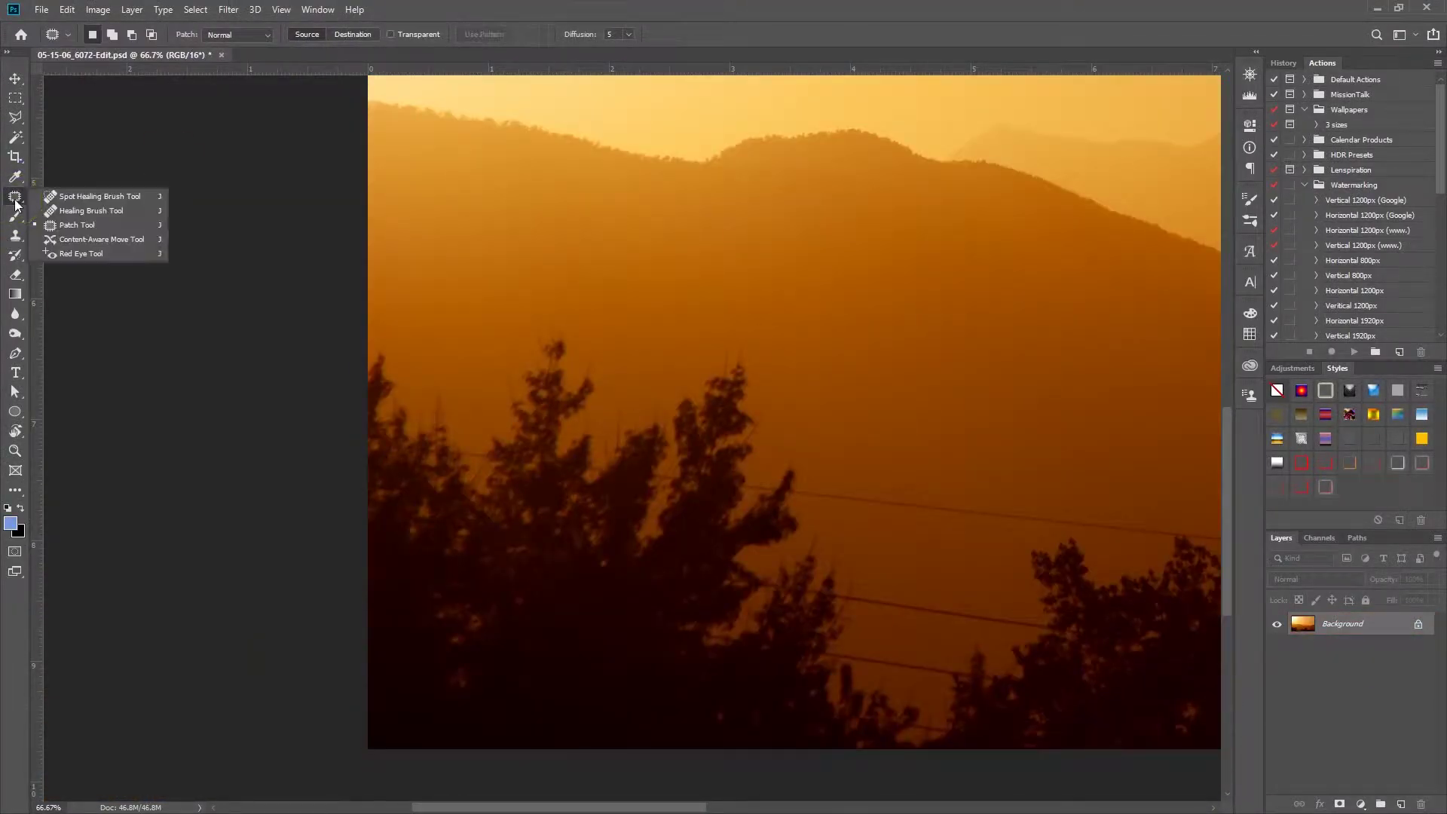
pyautogui.click(15, 235)
pyautogui.moveTo(810, 509); pyautogui.dragTo(785, 381)
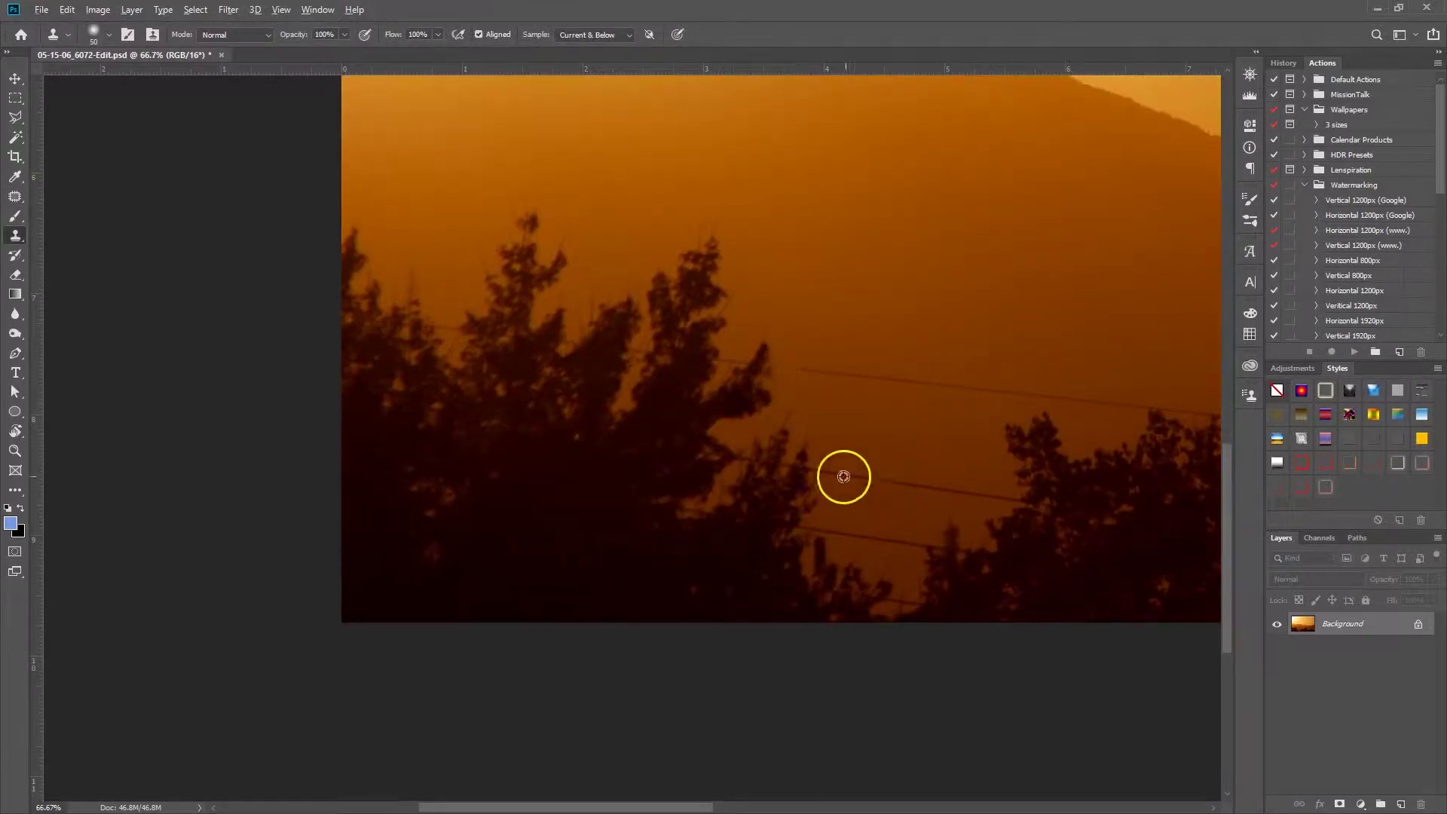
pyautogui.moveTo(843, 476); pyautogui.dragTo(294, 558)
pyautogui.hotkey('ctrl', '-')
pyautogui.hotkey('ctrl', '-')
pyautogui.hotkey('ctrl', '-')
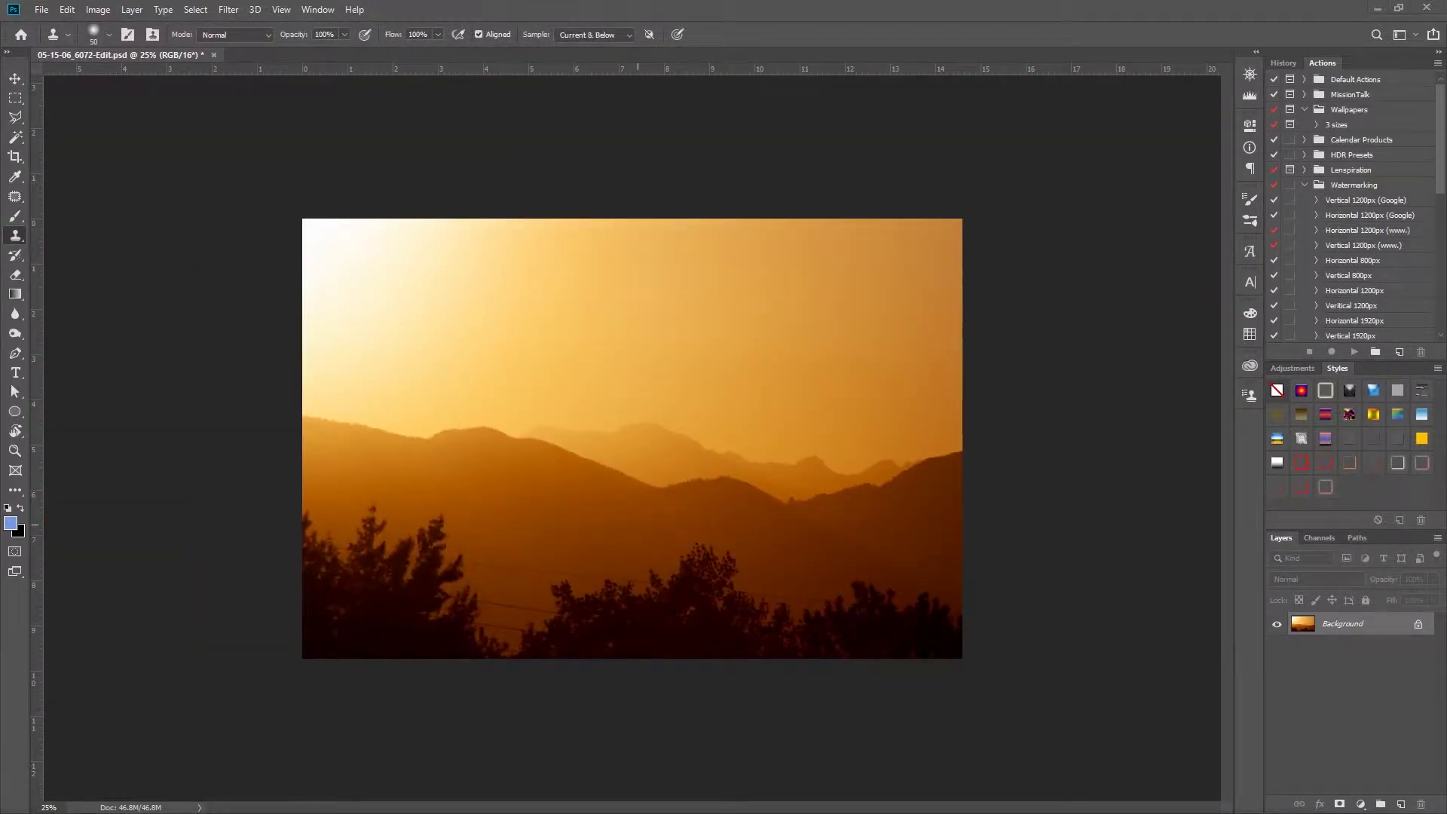
pyautogui.scroll(4, 338, 602)
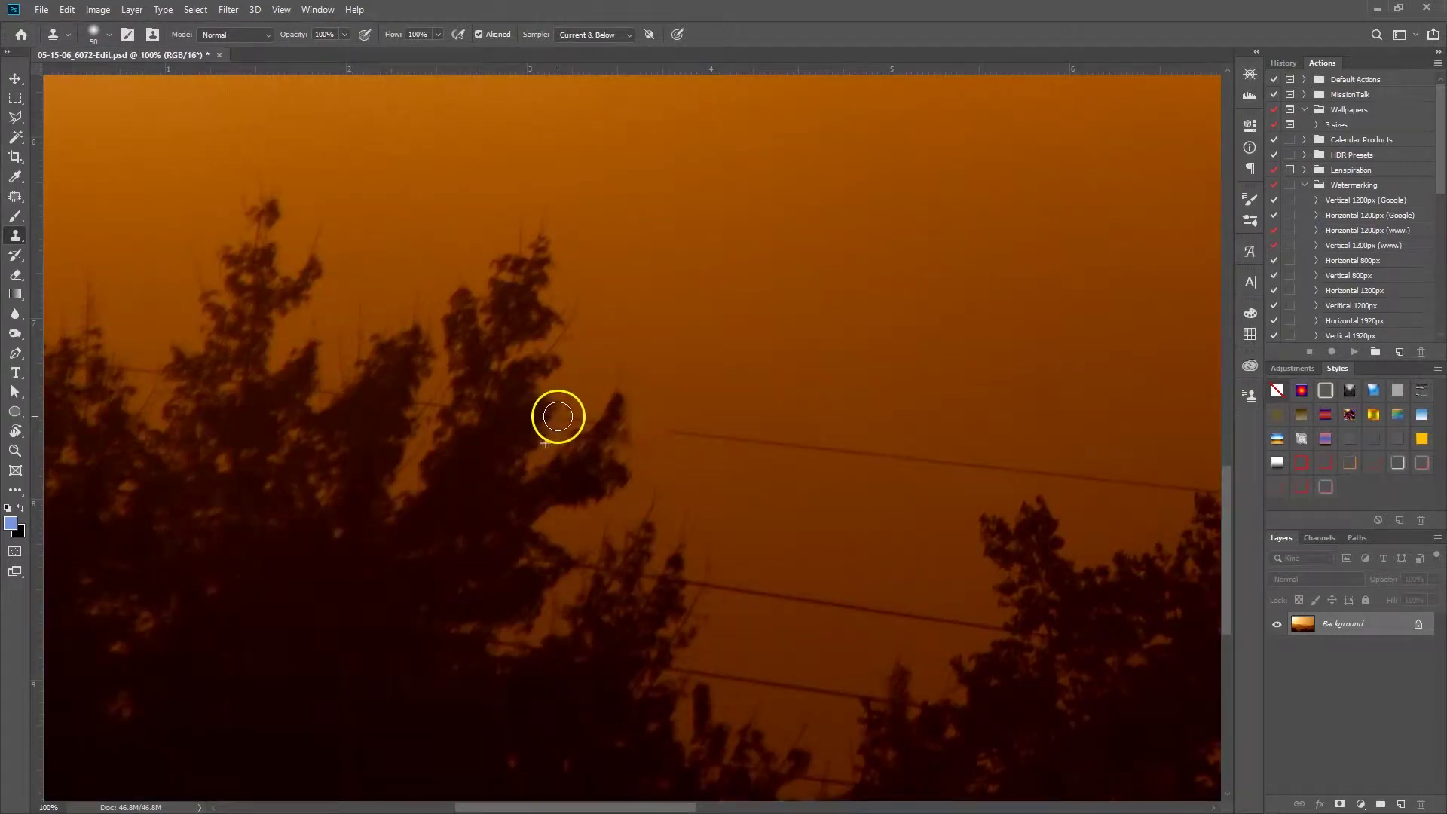
# - Clone out the power lines within the left tree and the line ends touching foliage in the gap between trees
pyautogui.moveTo(187, 367); pyautogui.dragTo(552, 424)
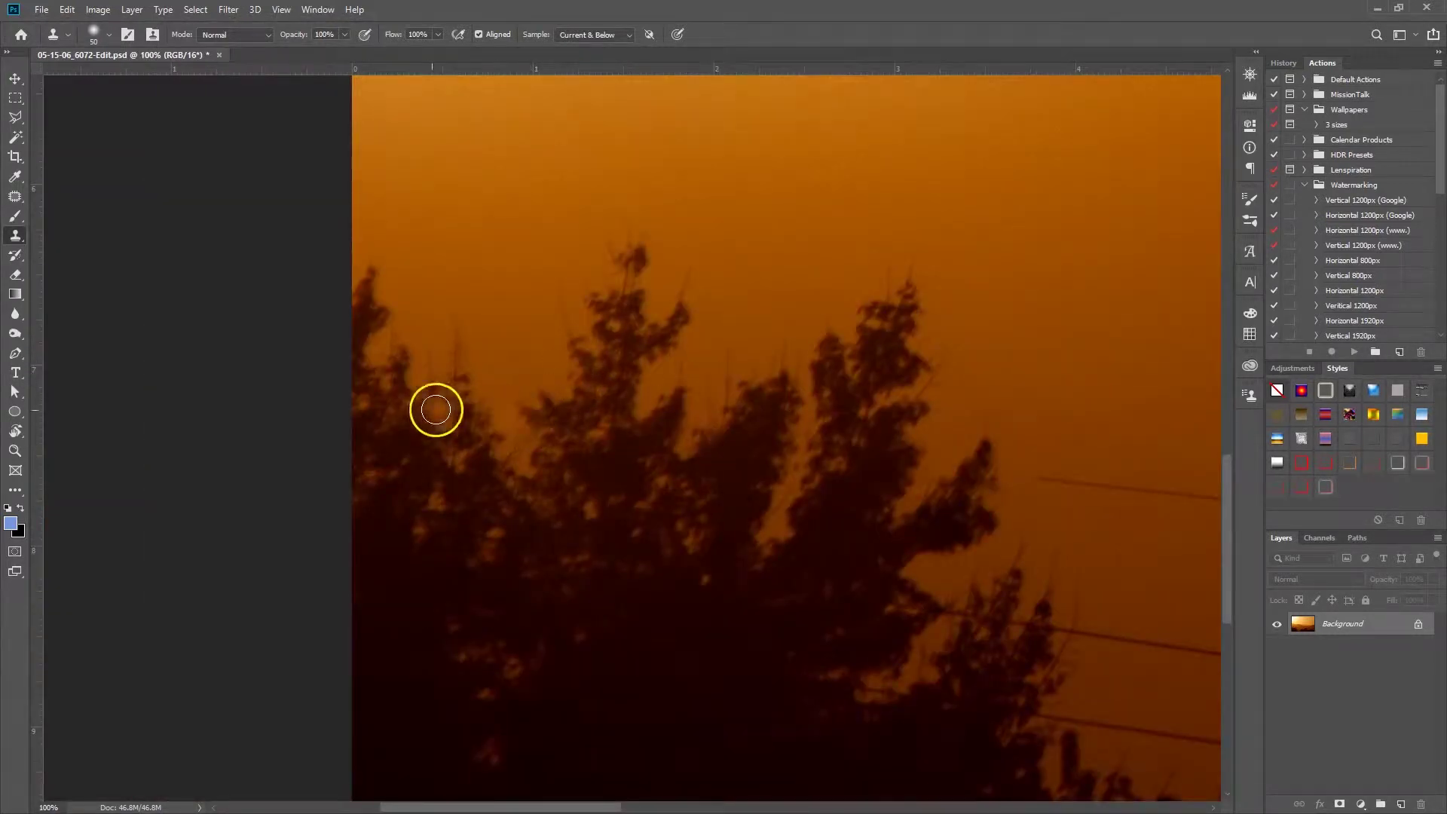
pyautogui.moveTo(981, 596); pyautogui.dragTo(416, 390)
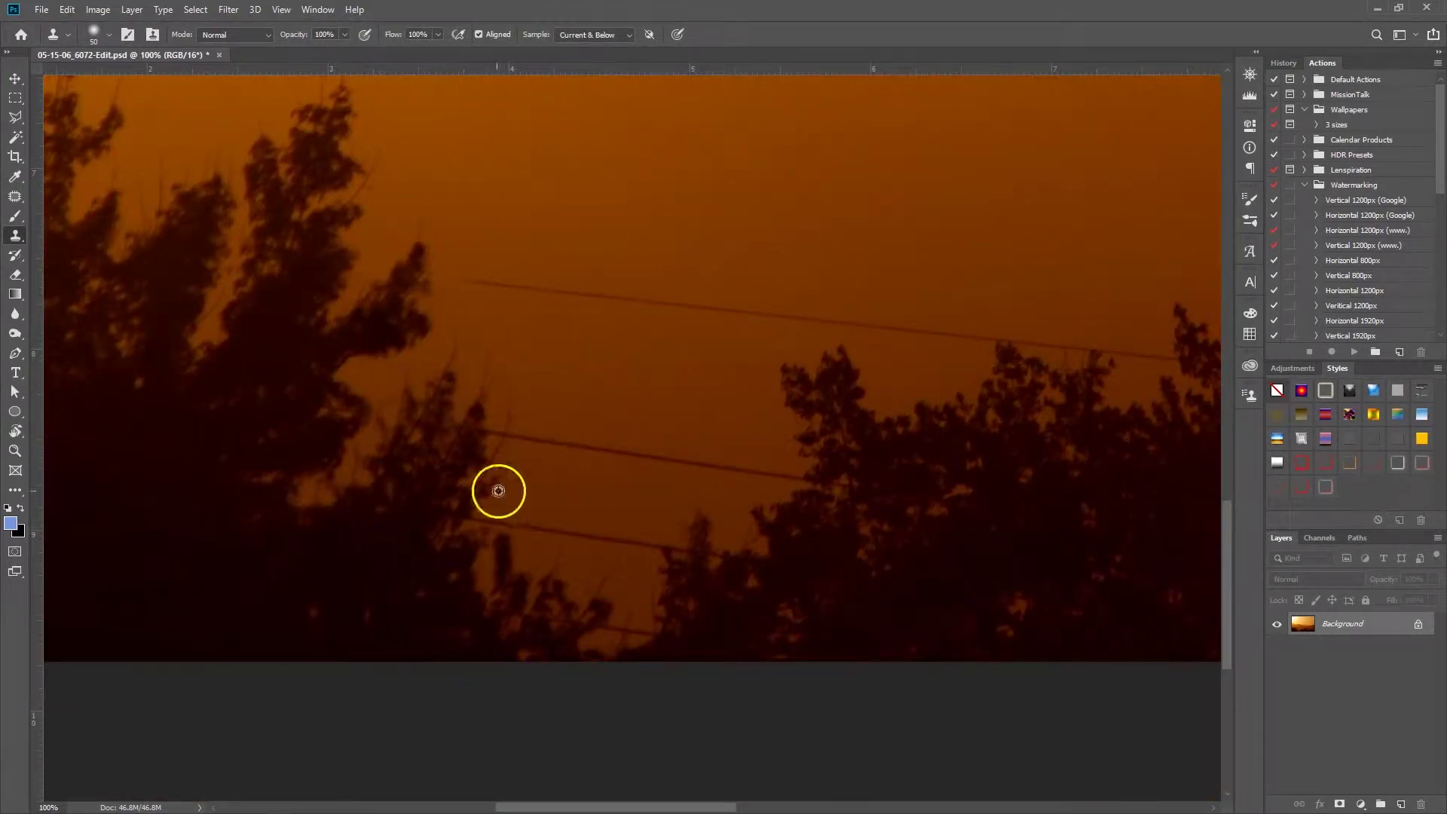
pyautogui.moveTo(533, 440); pyautogui.dragTo(566, 445)
pyautogui.moveTo(467, 519); pyautogui.dragTo(494, 523)
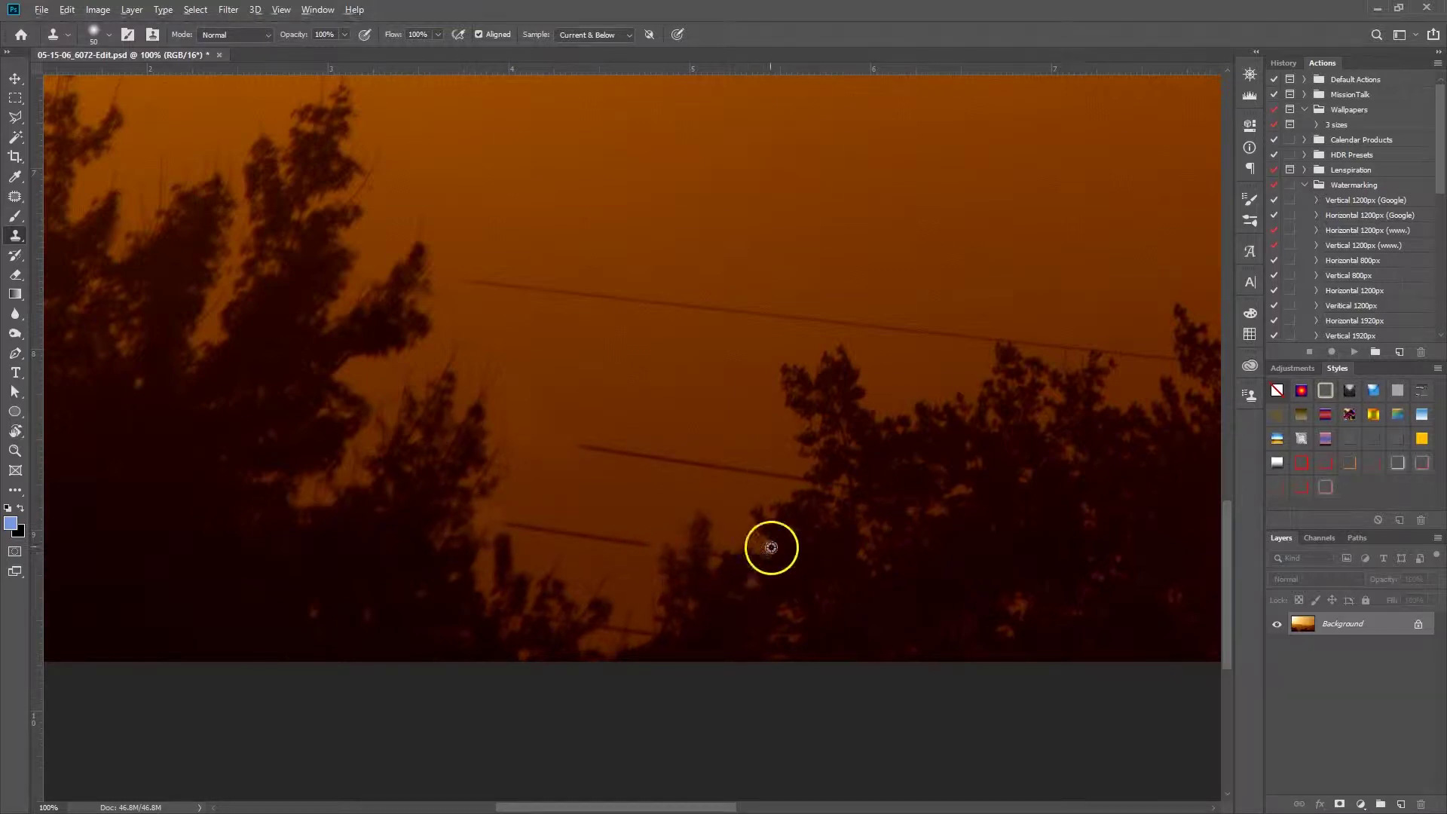
pyautogui.hscroll(3, 707, 498)
pyautogui.scroll(1, 707, 497)
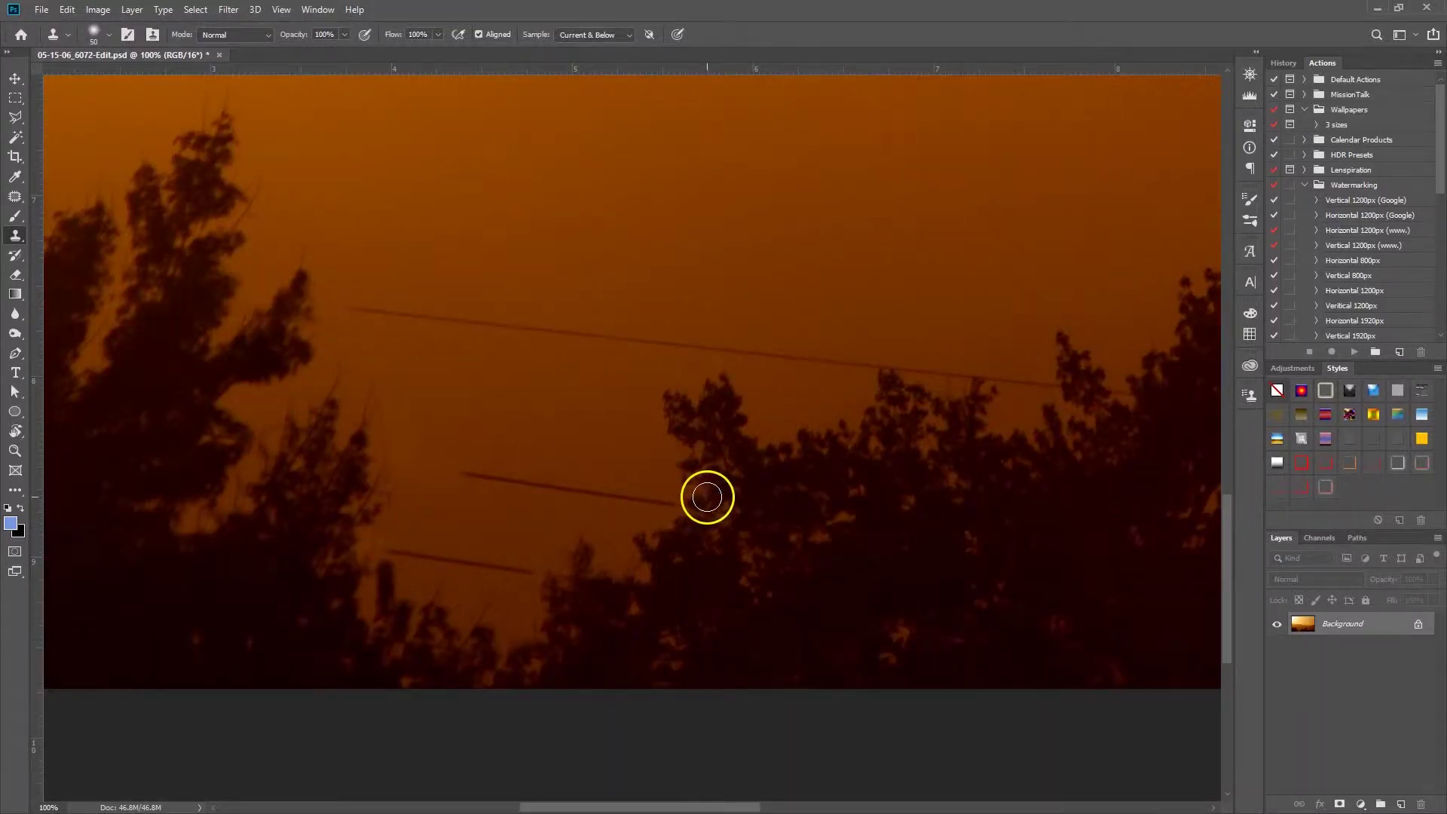
# - Clone out the power line along the foliage of the middle tree and the trees at the photo's right side
pyautogui.hscroll(10, 822, 367)
pyautogui.scroll(2, 890, 438)
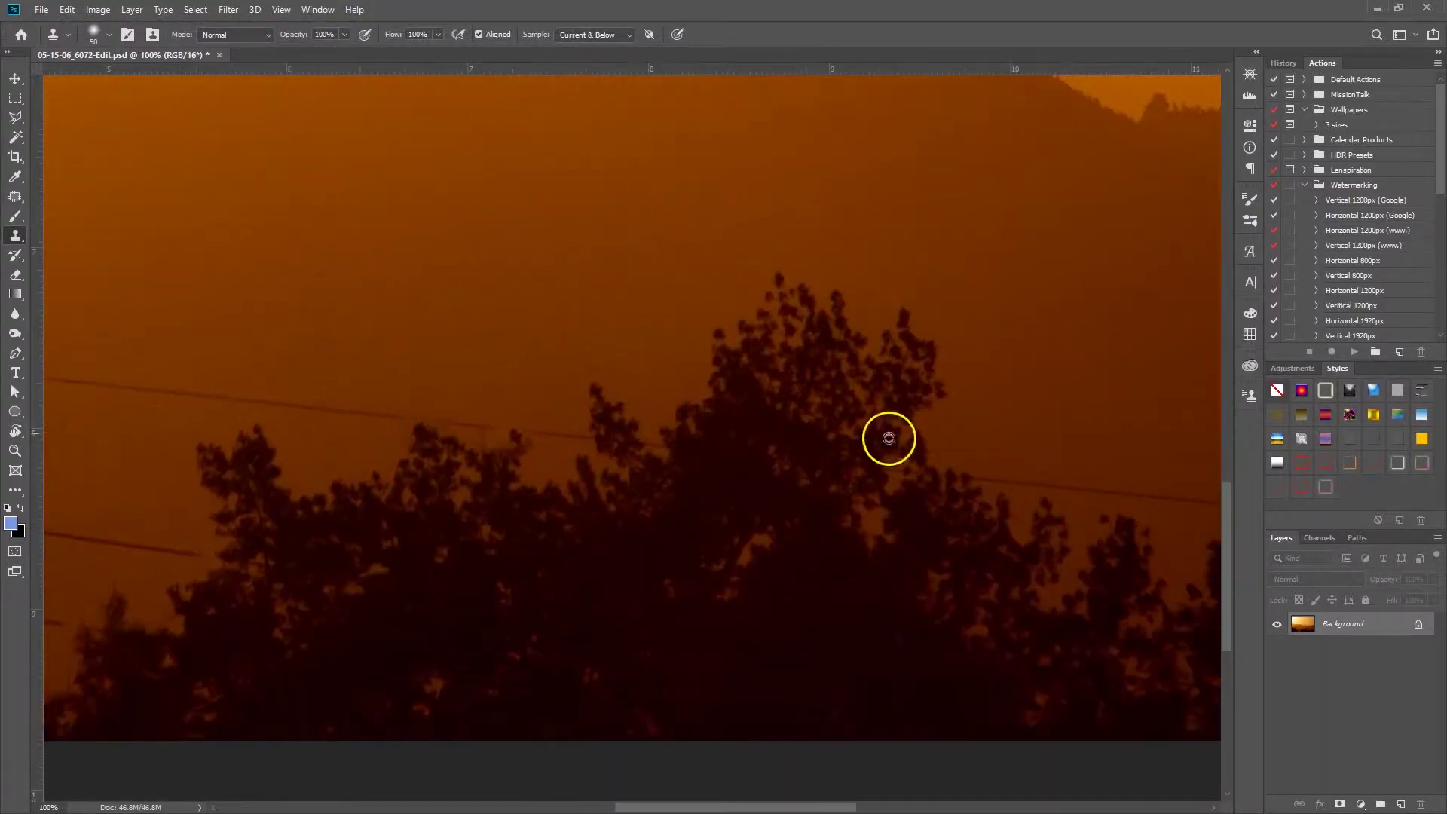
pyautogui.hscroll(5, 646, 446)
pyautogui.scroll(-1, 646, 445)
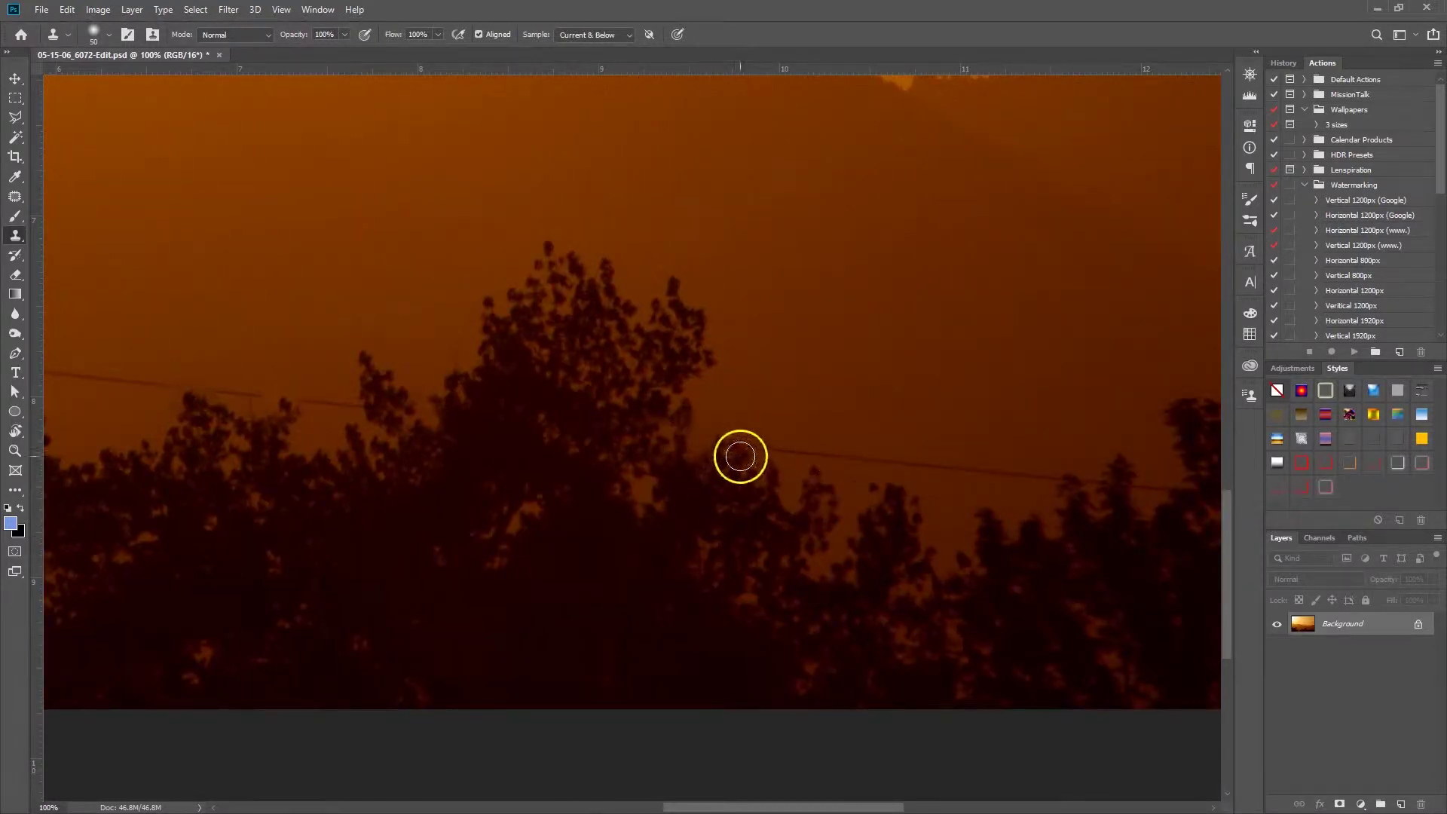
pyautogui.hscroll(5, 830, 460)
pyautogui.hscroll(10, 659, 478)
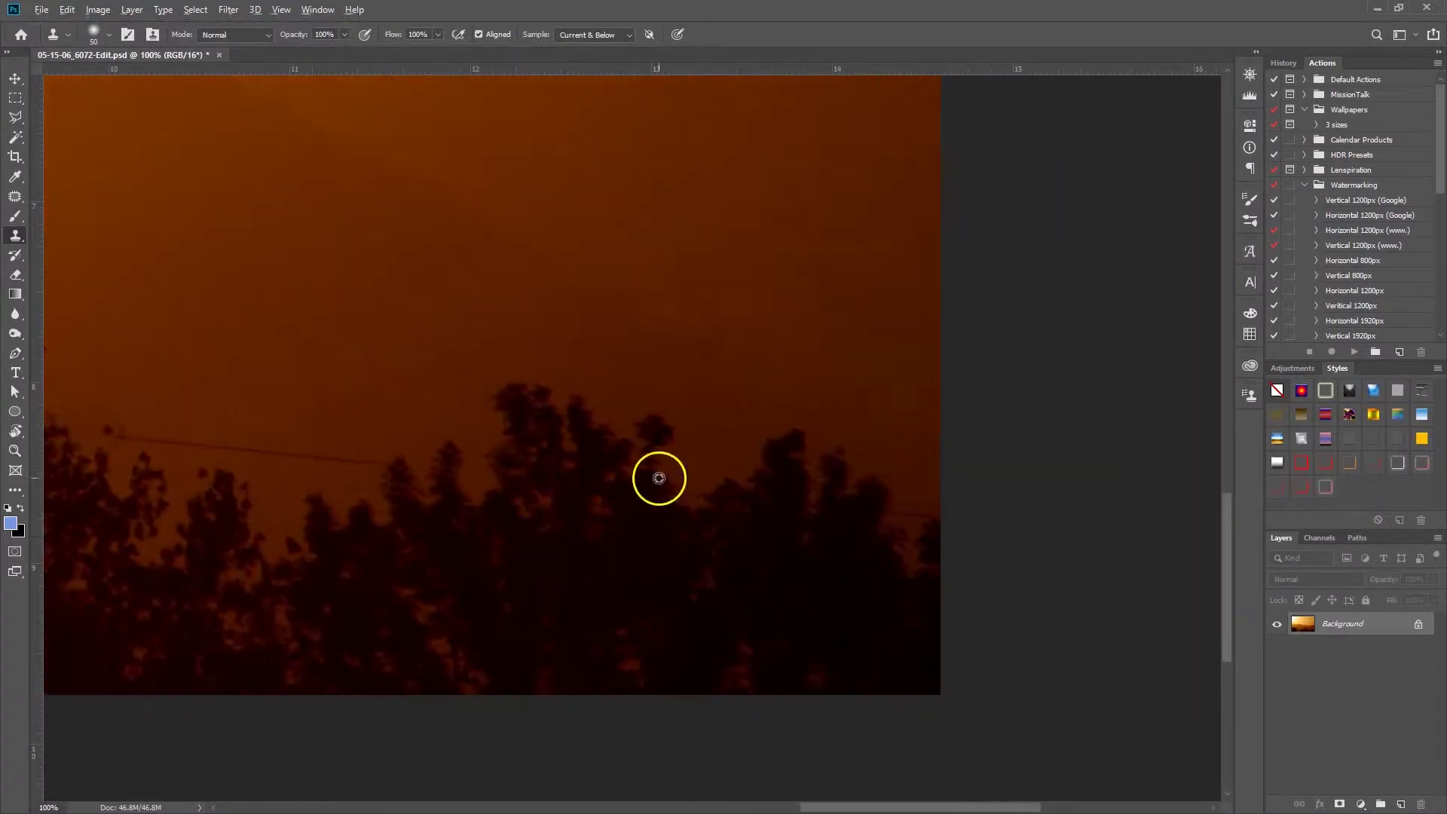
pyautogui.moveTo(720, 536); pyautogui.dragTo(1098, 591)
pyautogui.moveTo(482, 464); pyautogui.dragTo(834, 414)
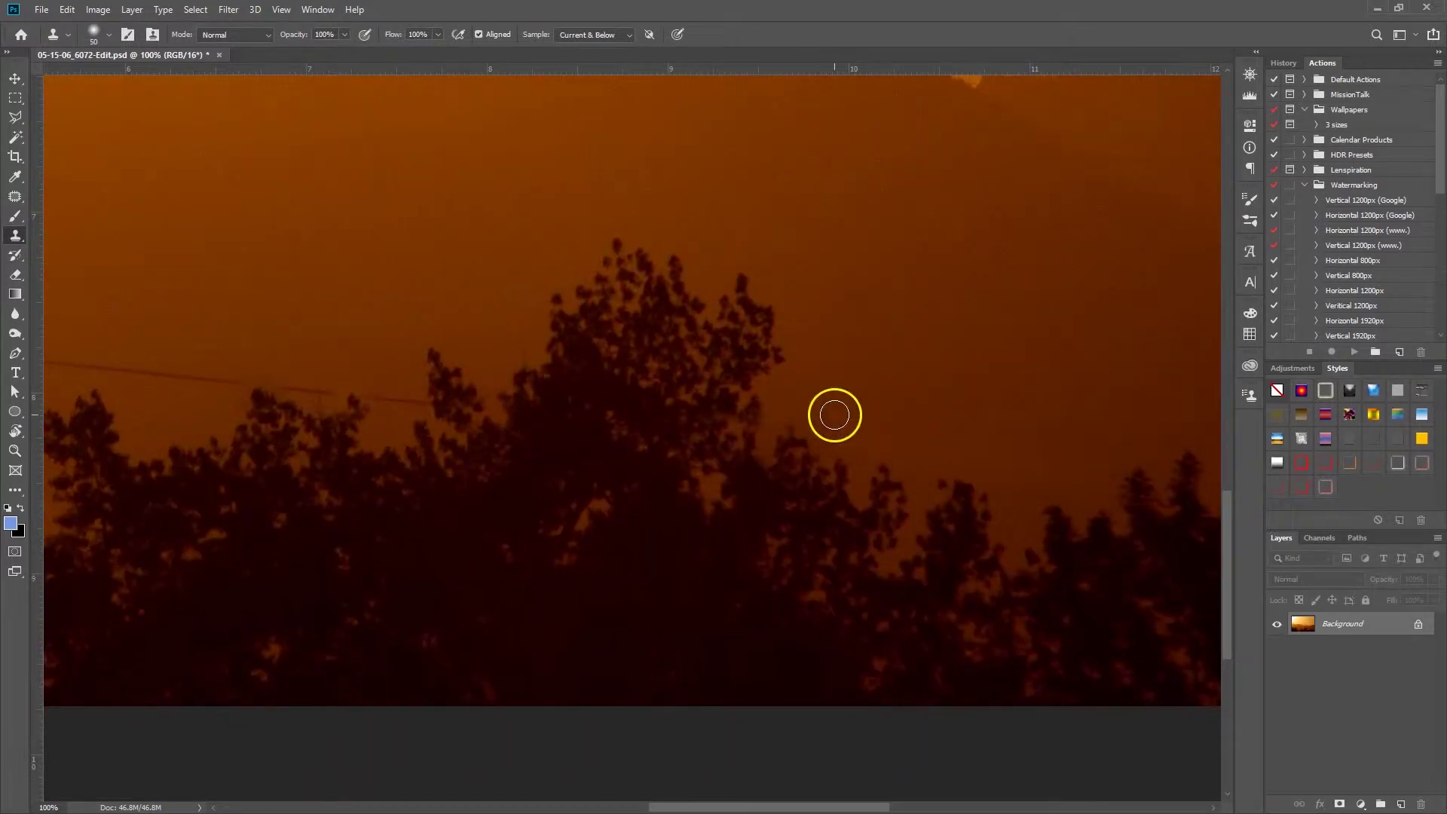
# - Patch the area just above the treetops right of the middle tree with the Patch tool and clear the selection
pyautogui.press('j')
pyautogui.moveTo(1014, 502); pyautogui.dragTo(955, 494)
pyautogui.moveTo(1054, 478)
pyautogui.mouseDown()
pyautogui.moveTo(995, 474)
pyautogui.moveTo(1053, 478)
pyautogui.mouseUp()
pyautogui.moveTo(1003, 464); pyautogui.dragTo(1029, 347)
pyautogui.hotkey('ctrl', 'd')
# - Patch out the end of the upper power line beside the middle tree's foliage
pyautogui.moveTo(361, 407); pyautogui.dragTo(680, 467)
pyautogui.moveTo(673, 467); pyautogui.dragTo(620, 439)
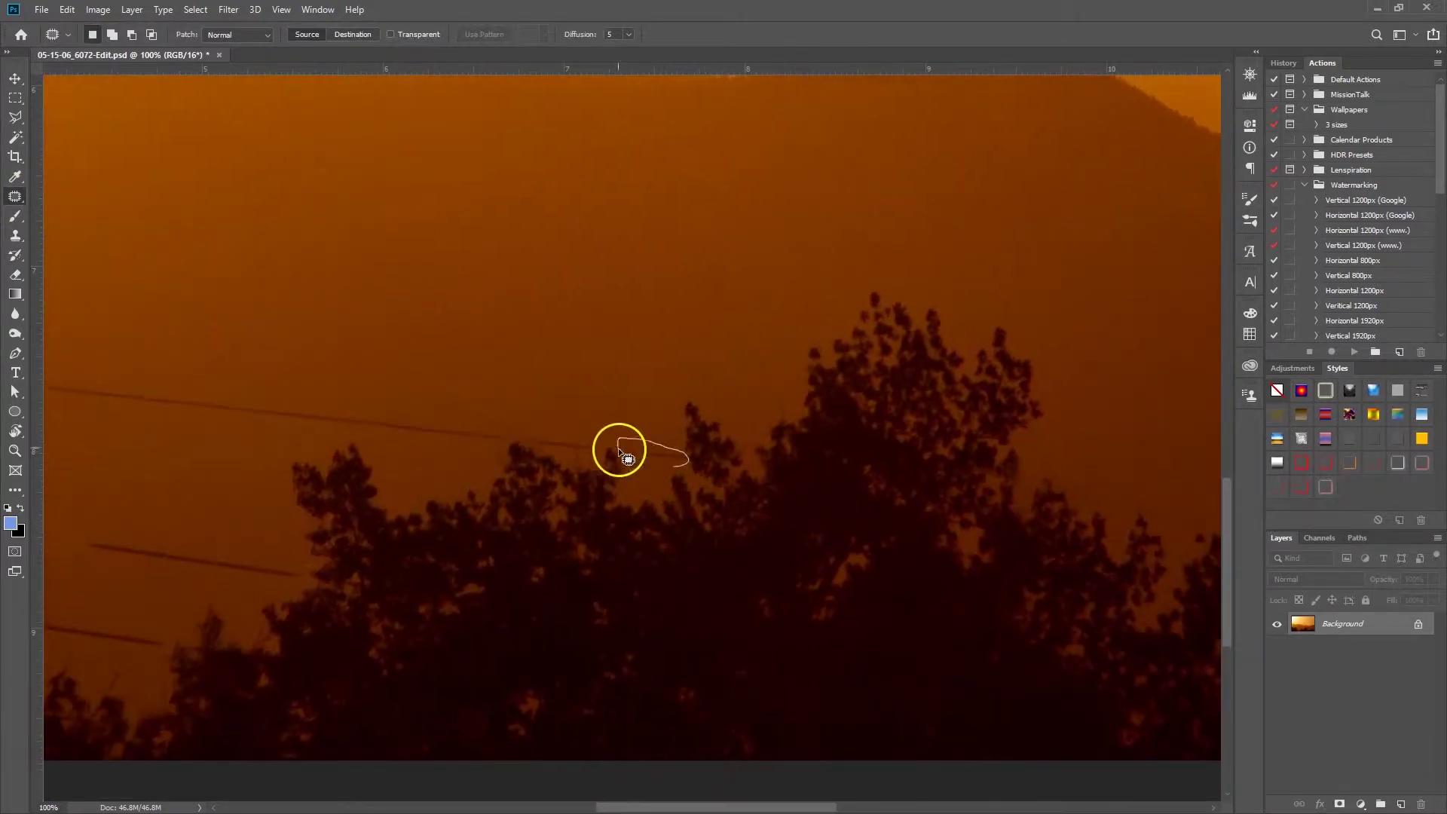
pyautogui.moveTo(495, 451); pyautogui.dragTo(842, 408)
# - Patch out the two lower power lines in the gap between the left and middle trees
pyautogui.moveTo(653, 520); pyautogui.dragTo(639, 544)
pyautogui.moveTo(527, 517); pyautogui.dragTo(527, 478)
pyautogui.moveTo(520, 592); pyautogui.dragTo(503, 612)
pyautogui.moveTo(453, 587); pyautogui.dragTo(461, 546)
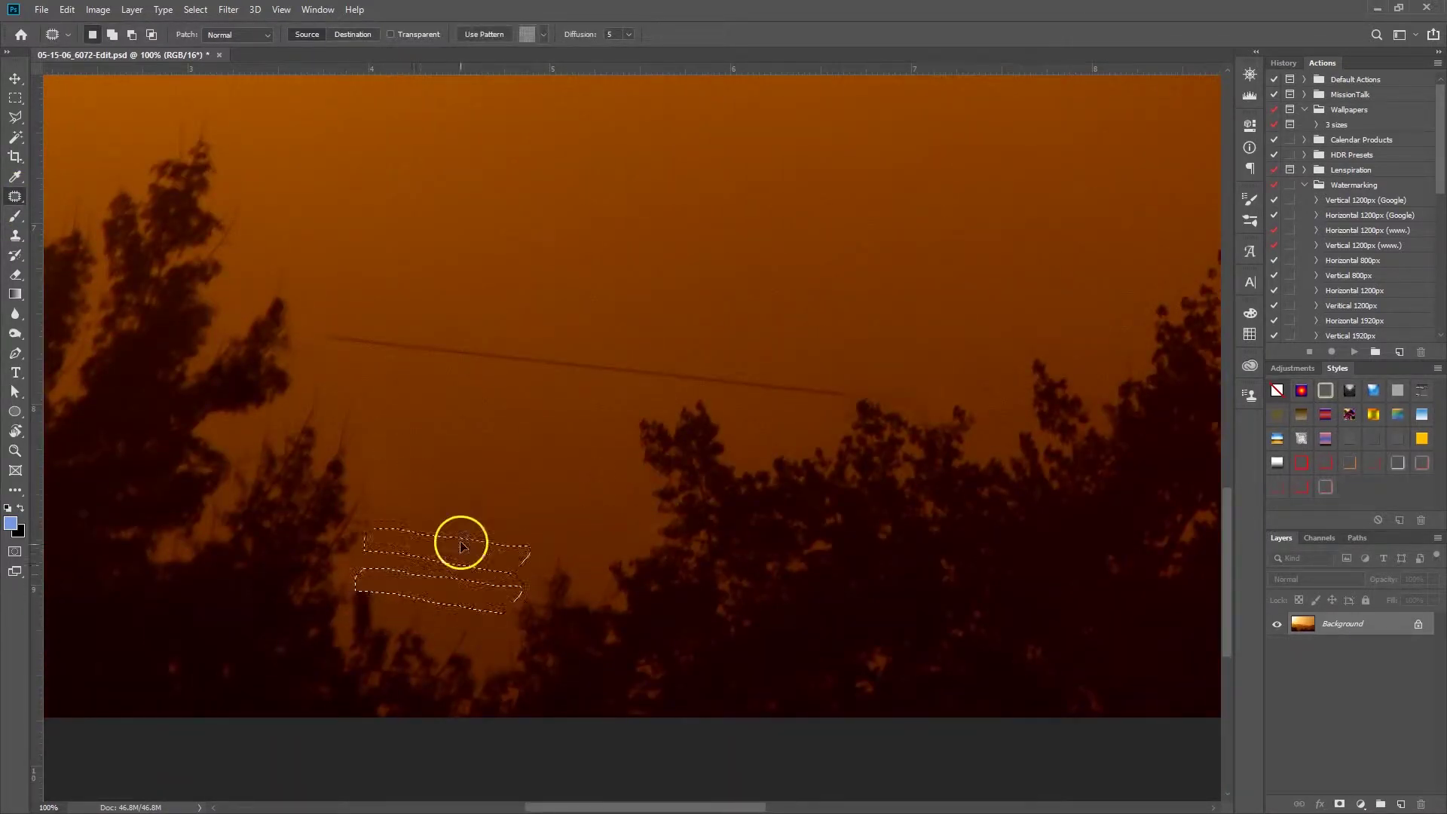
# - Patch out the remaining upper power line between the left and middle trees and fit the whole photo in view
pyautogui.moveTo(359, 324); pyautogui.dragTo(360, 333)
pyautogui.scroll(-4, 695, 184)
pyautogui.scroll(3, 565, 384)
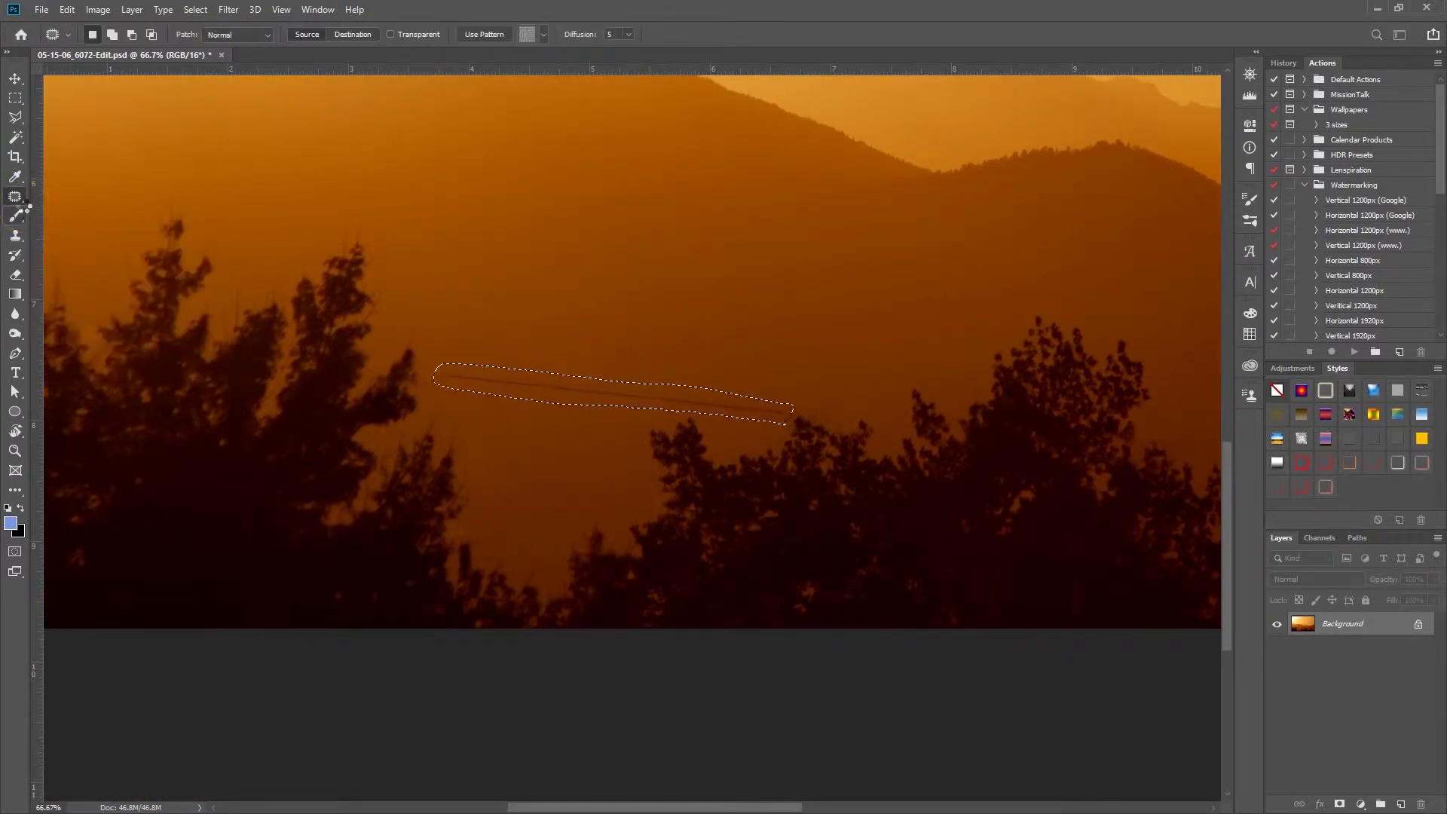
pyautogui.click(639, 428)
pyautogui.hotkey('ctrl', '0')
pyautogui.hotkey('ctrl', '-')
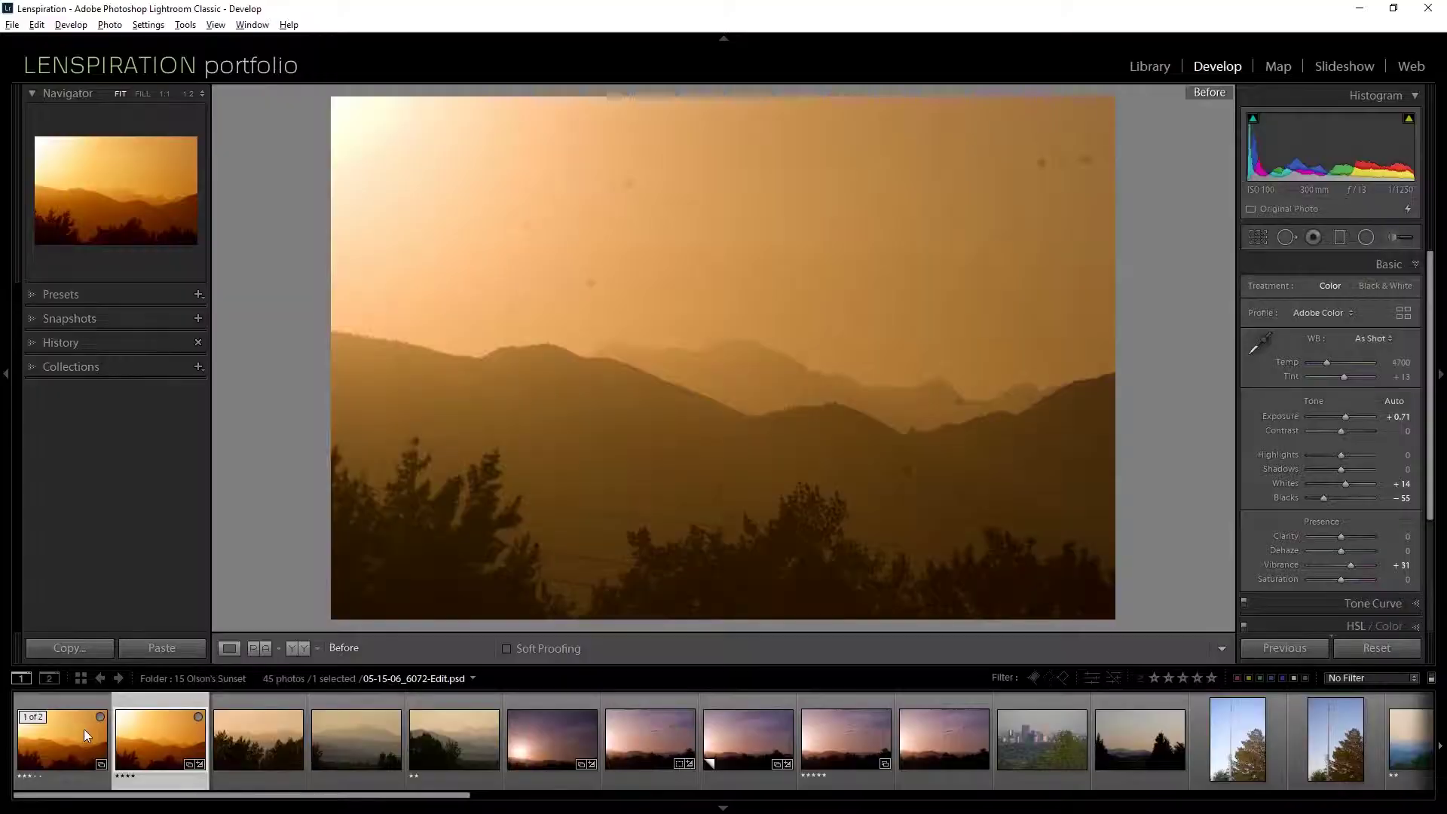
# - Switch to Lightroom Classic's library and show the Quick Collection
pyautogui.click(72, 736)
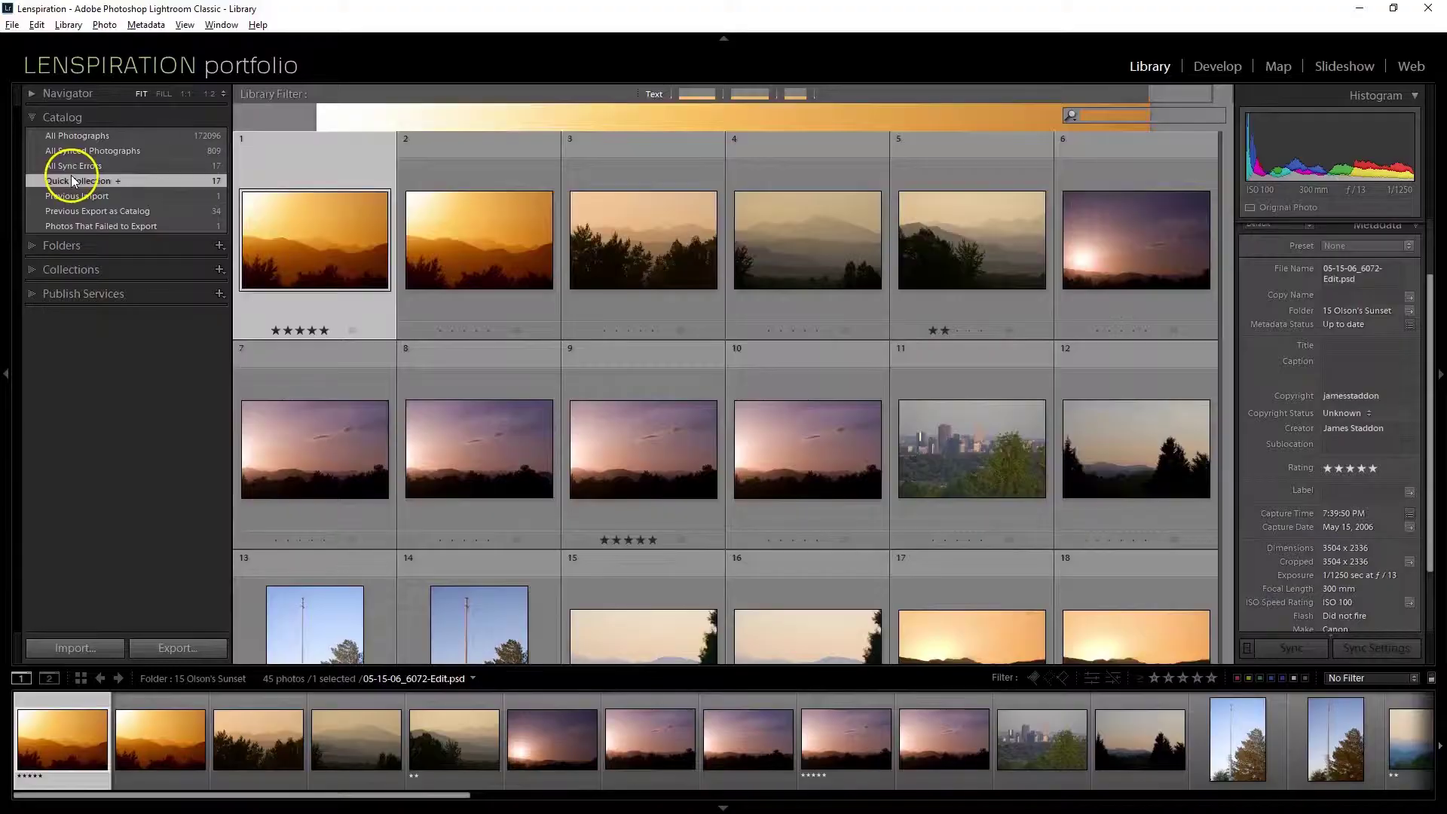
pyautogui.click(73, 181)
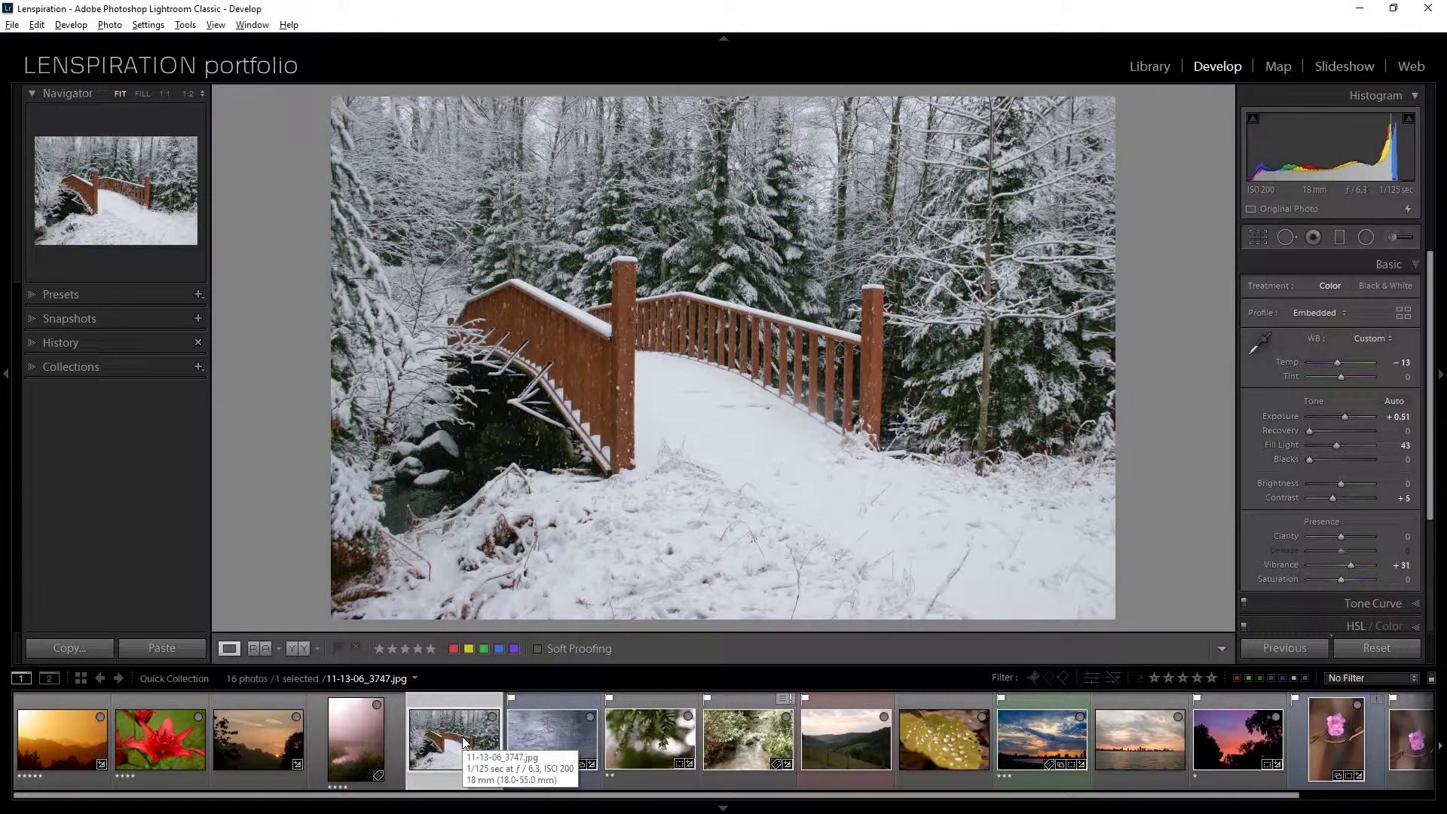
# - Place a small radial filter over the snowy bridge's right railing, inspected at 1:1 first, with Contrast at 100
pyautogui.click(828, 389)
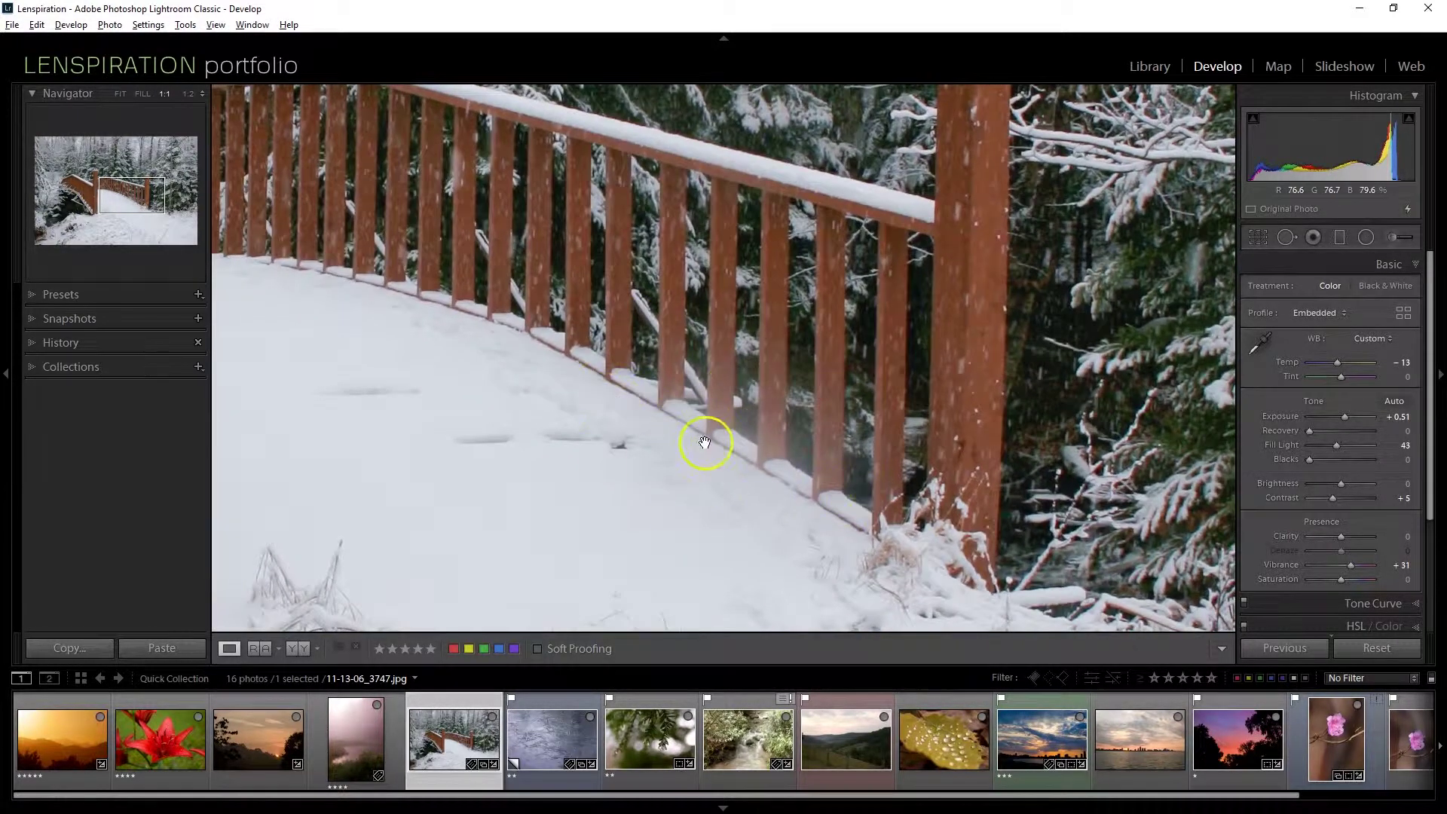
pyautogui.click(705, 442)
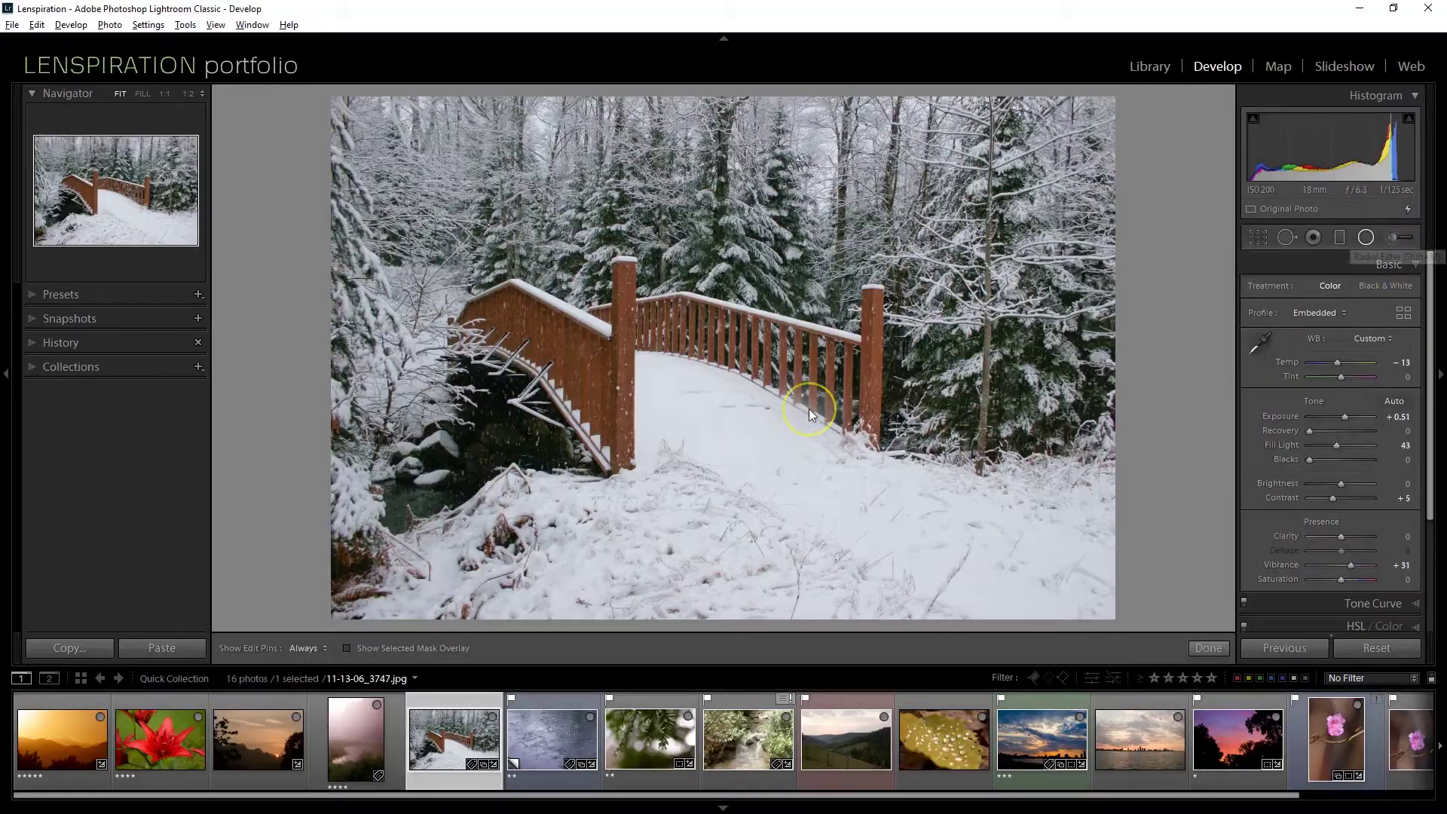
pyautogui.moveTo(809, 408); pyautogui.dragTo(850, 451)
pyautogui.click(1366, 334)
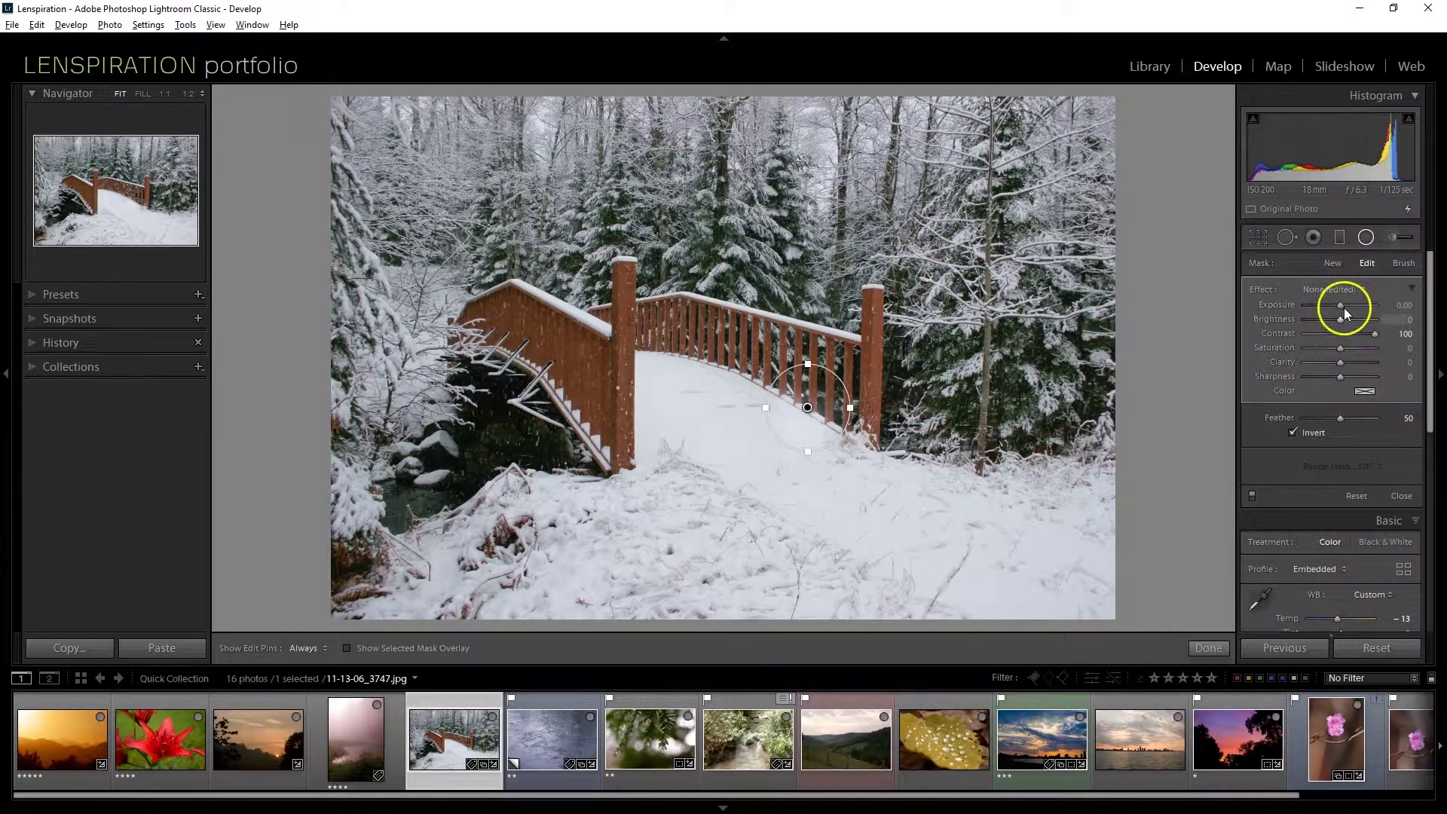
# - Raise the radial filter's Clarity to 63, lower its Blacks slightly and stretch it a little vertically
pyautogui.moveTo(1345, 308); pyautogui.dragTo(1342, 305)
pyautogui.moveTo(1372, 360); pyautogui.dragTo(1366, 361)
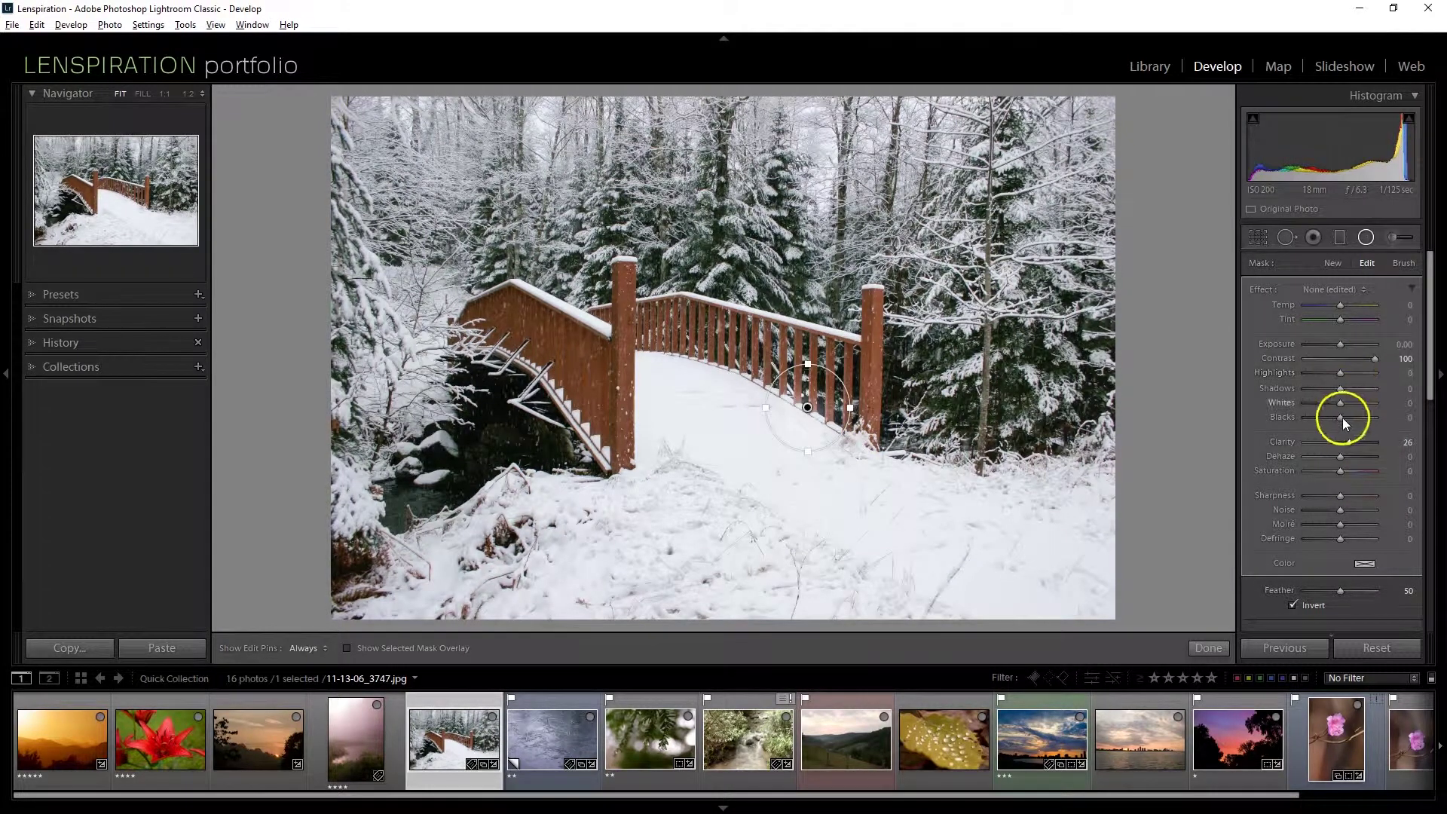
pyautogui.moveTo(1341, 417); pyautogui.dragTo(1362, 442)
pyautogui.moveTo(808, 364); pyautogui.dragTo(808, 351)
pyautogui.moveTo(1331, 418); pyautogui.dragTo(1337, 418)
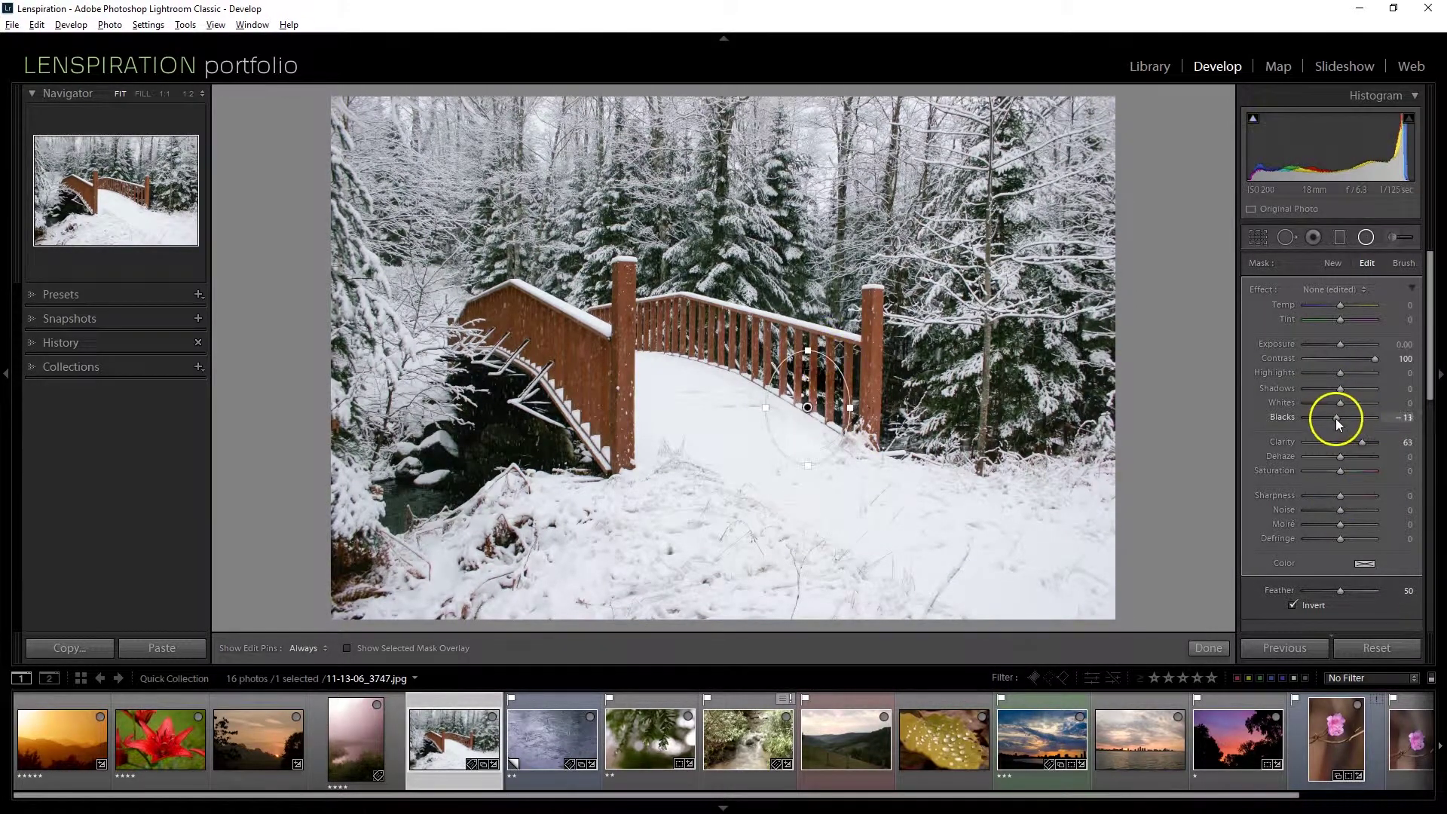
# - Close the radial filter and rate the snowy bridge photo five stars
pyautogui.hotkey('shift', 'm')
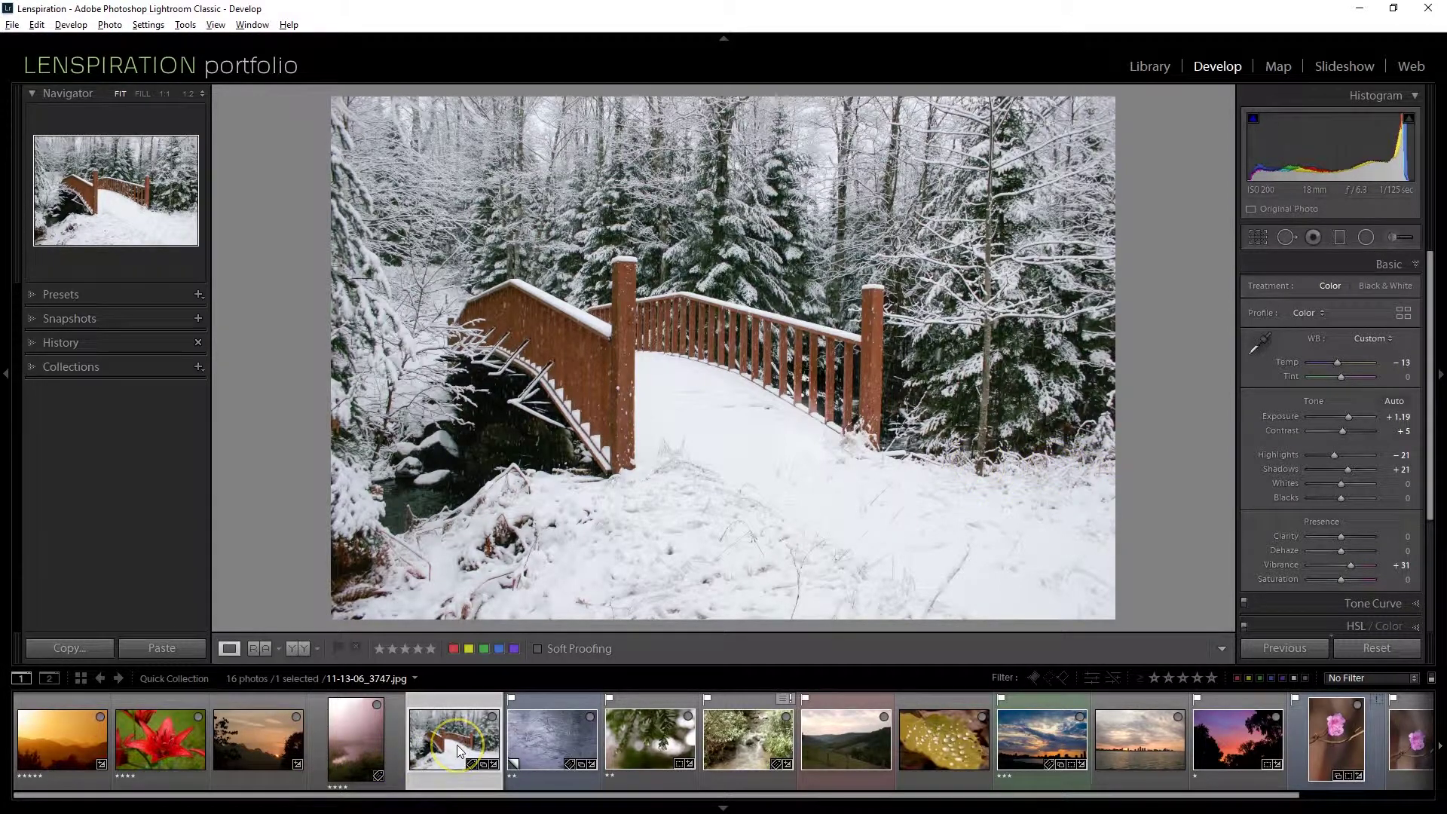
pyautogui.press('5')
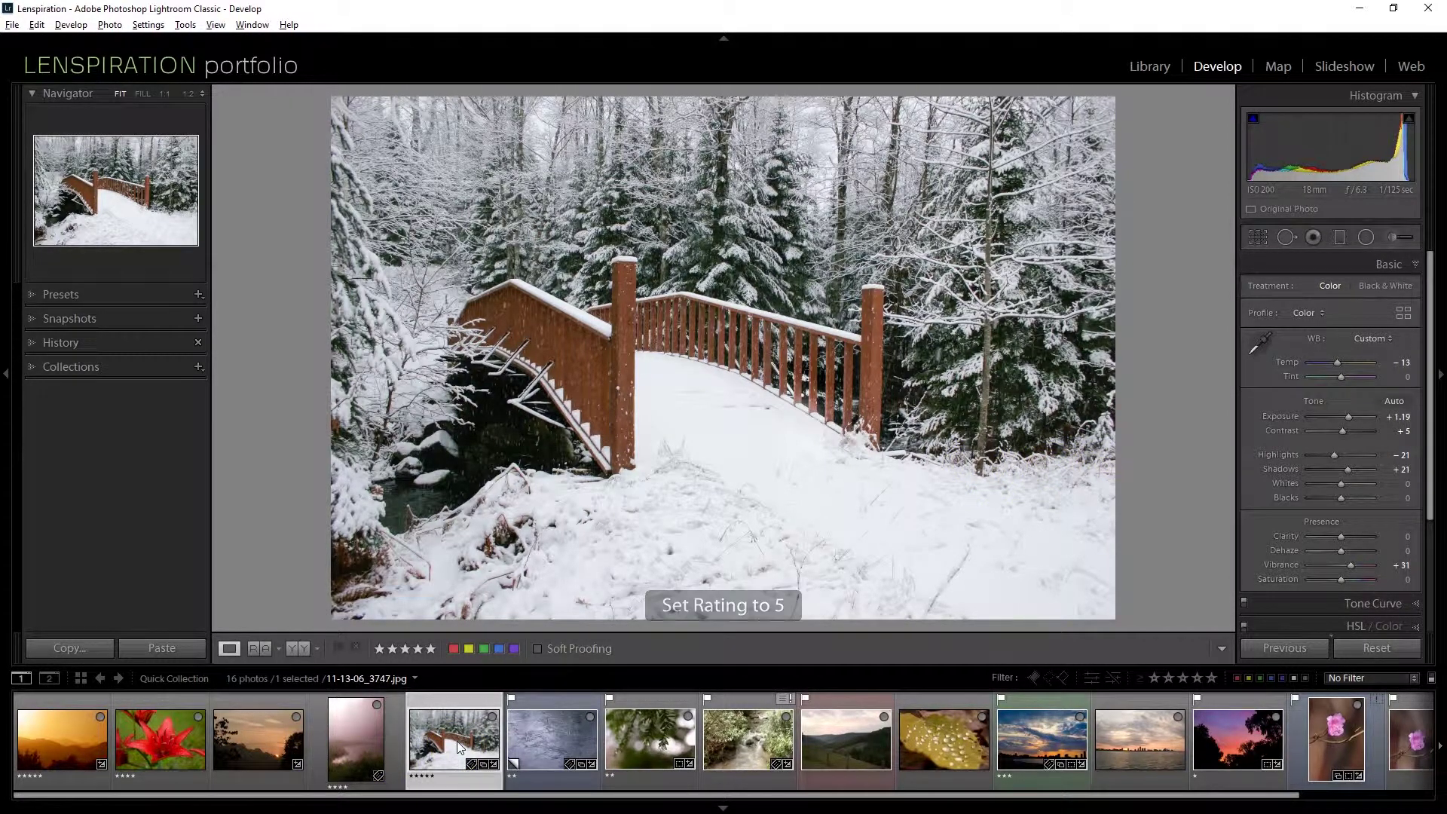
# - Update the process version of 04-12-07_8711.JPG and set Shadows to +33, Highlights to -14 and Exposure to +0.95
pyautogui.click(550, 738)
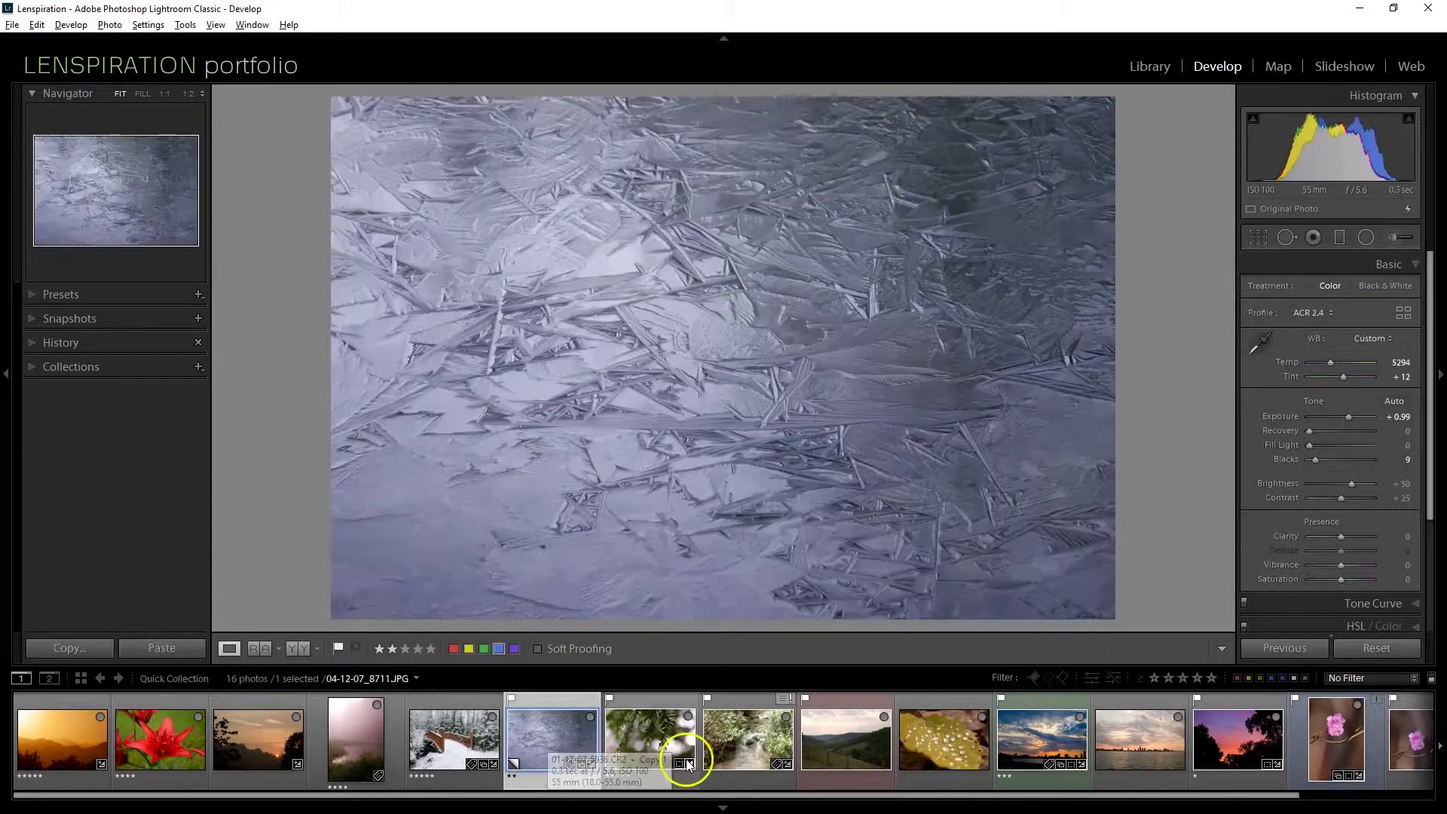
pyautogui.click(687, 765)
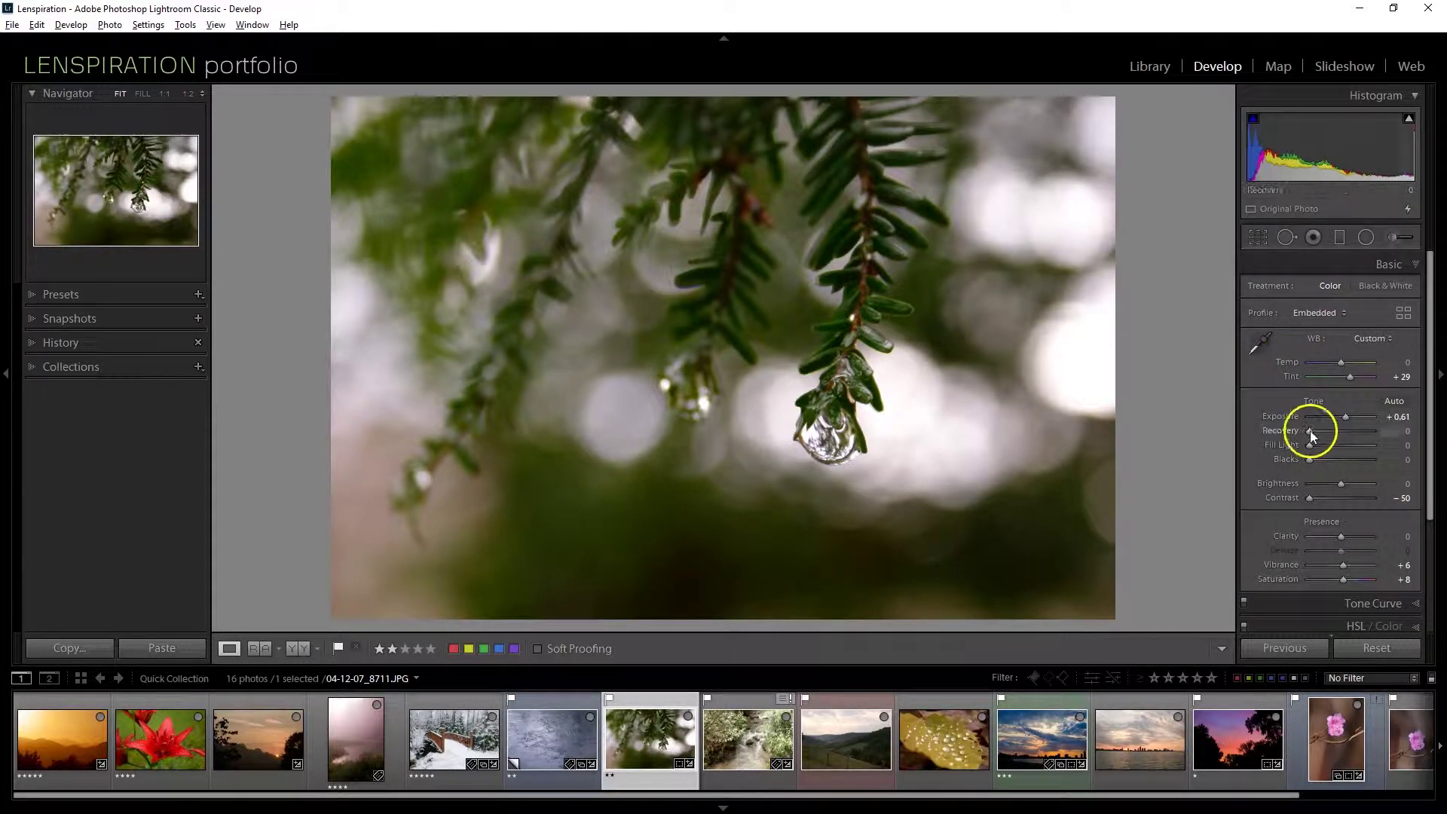
pyautogui.click(1406, 209)
pyautogui.moveTo(1342, 468); pyautogui.dragTo(1352, 469)
pyautogui.moveTo(1341, 455); pyautogui.dragTo(1348, 418)
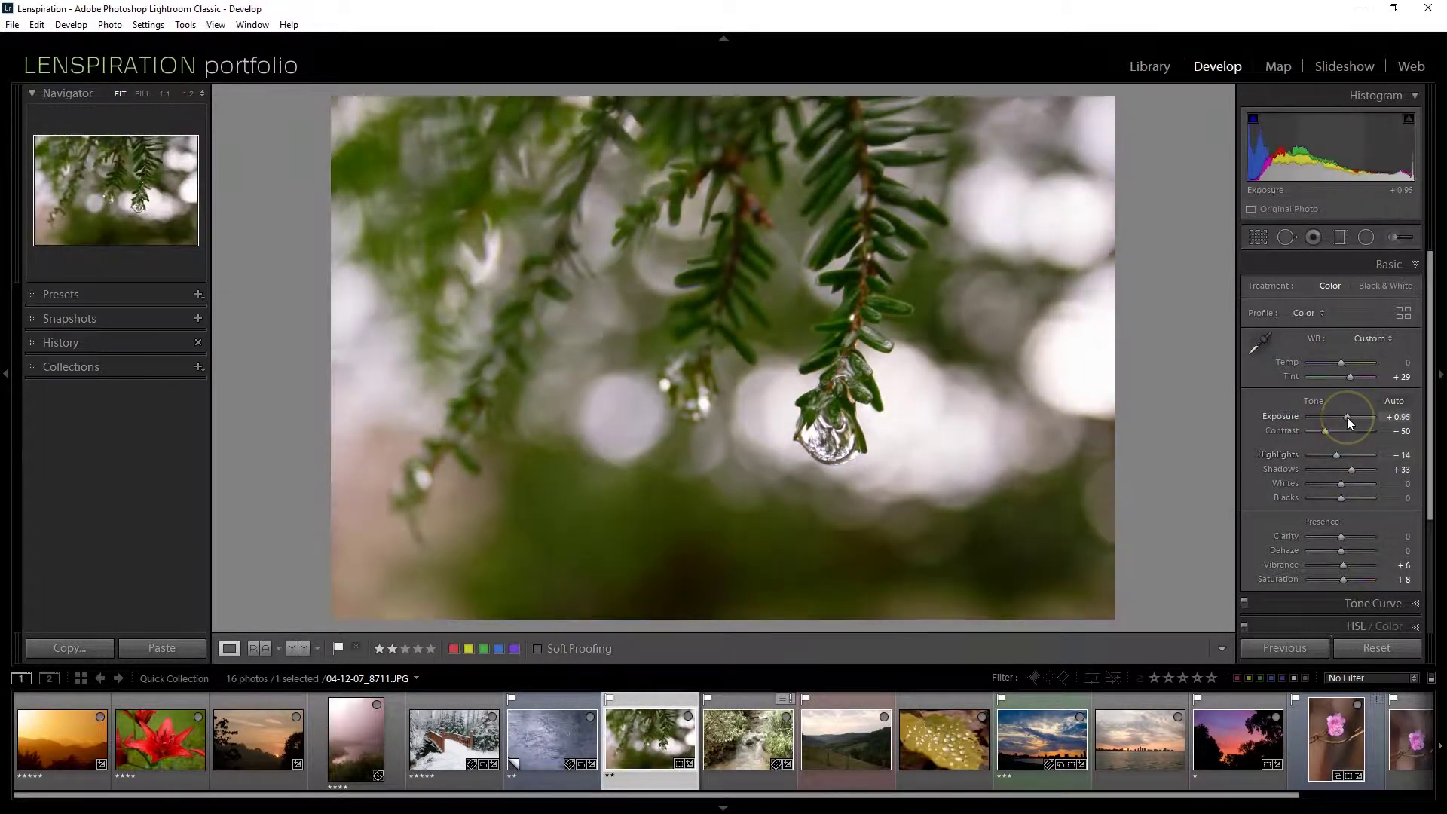
# - Add a Paint Overlay post-crop vignette with an Amount of -45 and brighten the photo's exposure a little further
pyautogui.moveTo(1430, 378); pyautogui.dragTo(1430, 490)
pyautogui.click(1384, 594)
pyautogui.moveTo(1341, 468); pyautogui.dragTo(1327, 468)
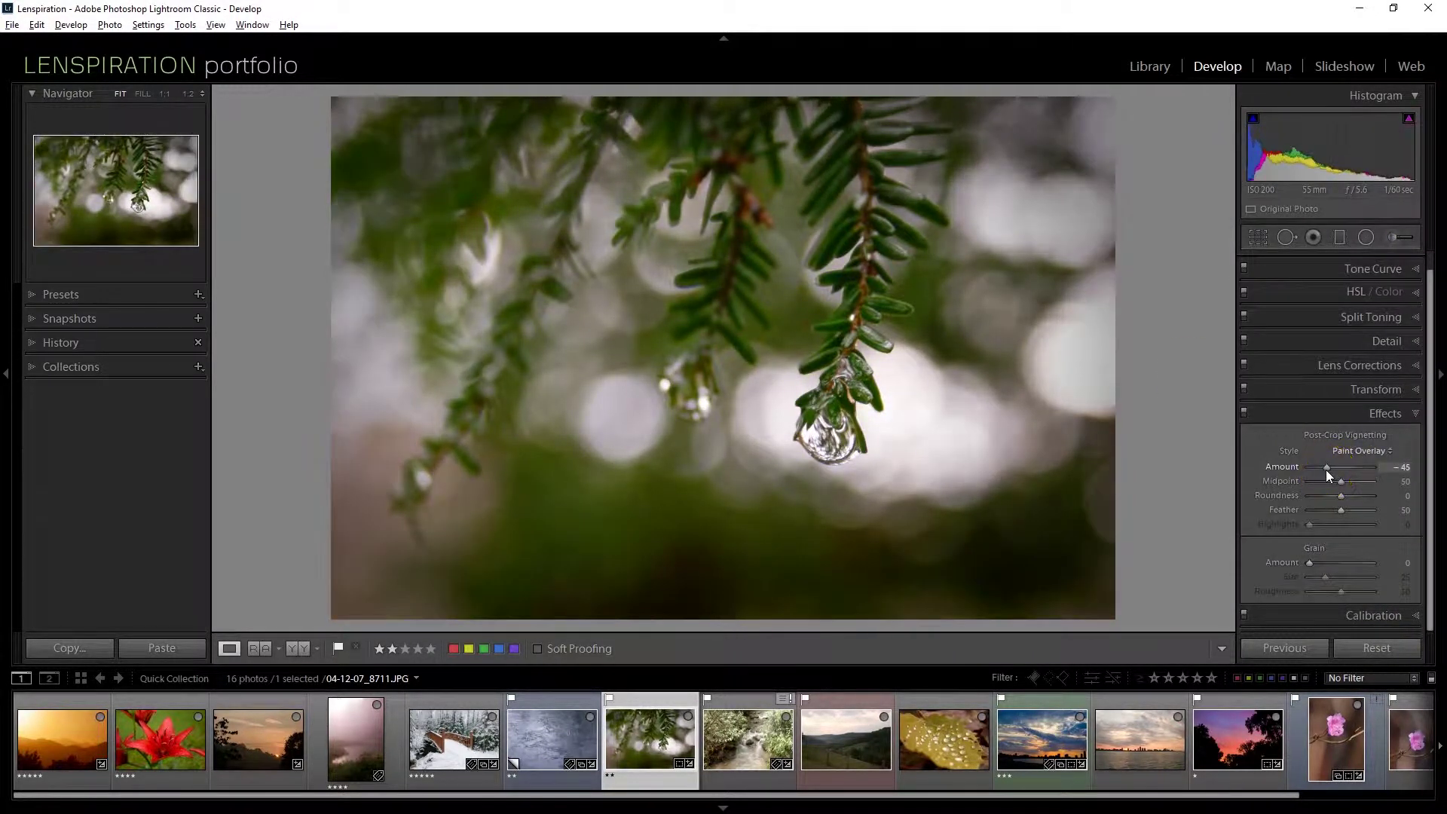
pyautogui.hotkey('ctrl', '1')
pyautogui.moveTo(1348, 418); pyautogui.dragTo(1354, 417)
pyautogui.hotkey('ctrl', '7')
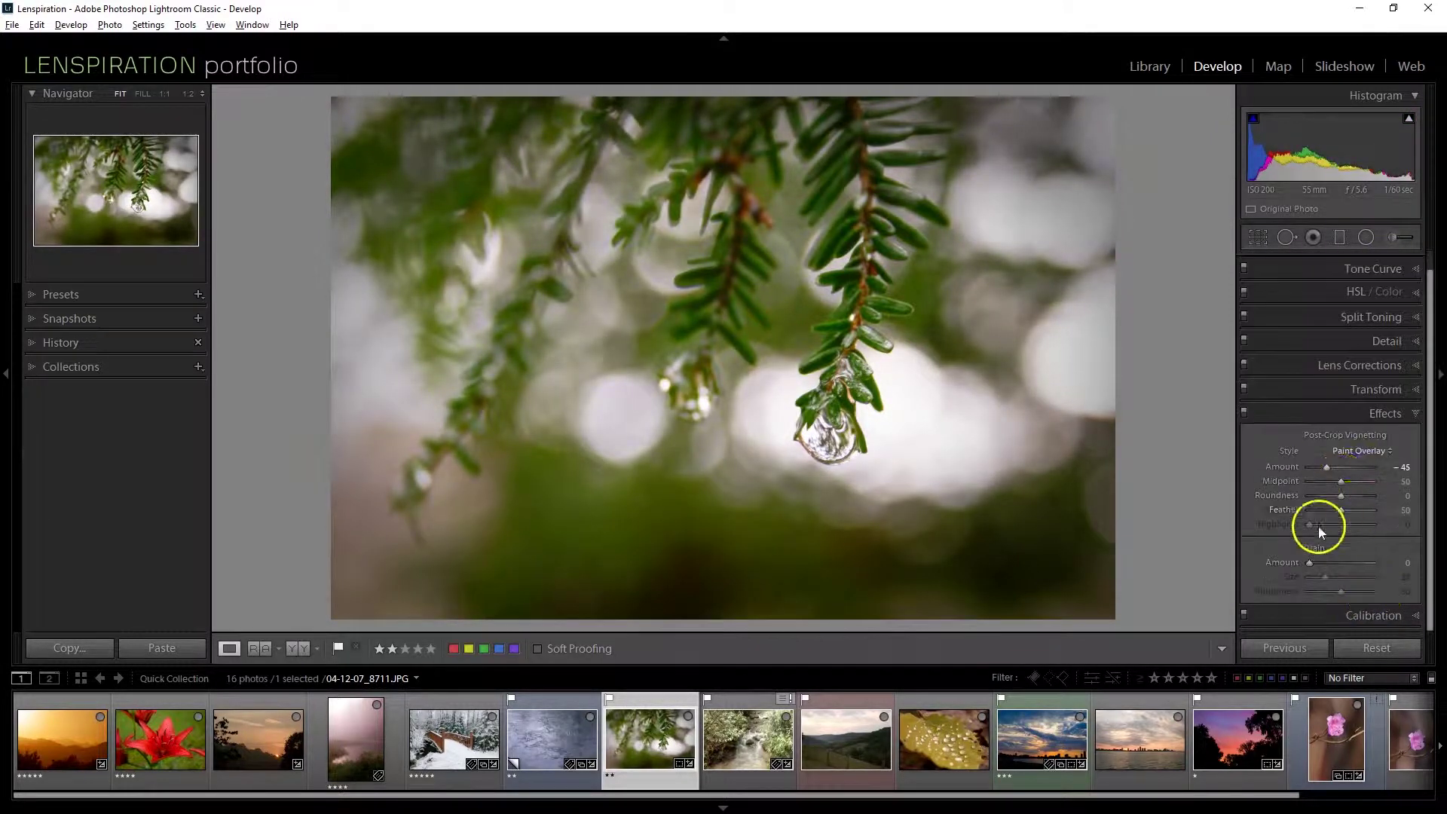
# - Change the vignette to Highlight Priority with Amount -48, raise its Highlights strongly, and rate the photo five stars
pyautogui.click(1360, 450)
pyautogui.click(1327, 466)
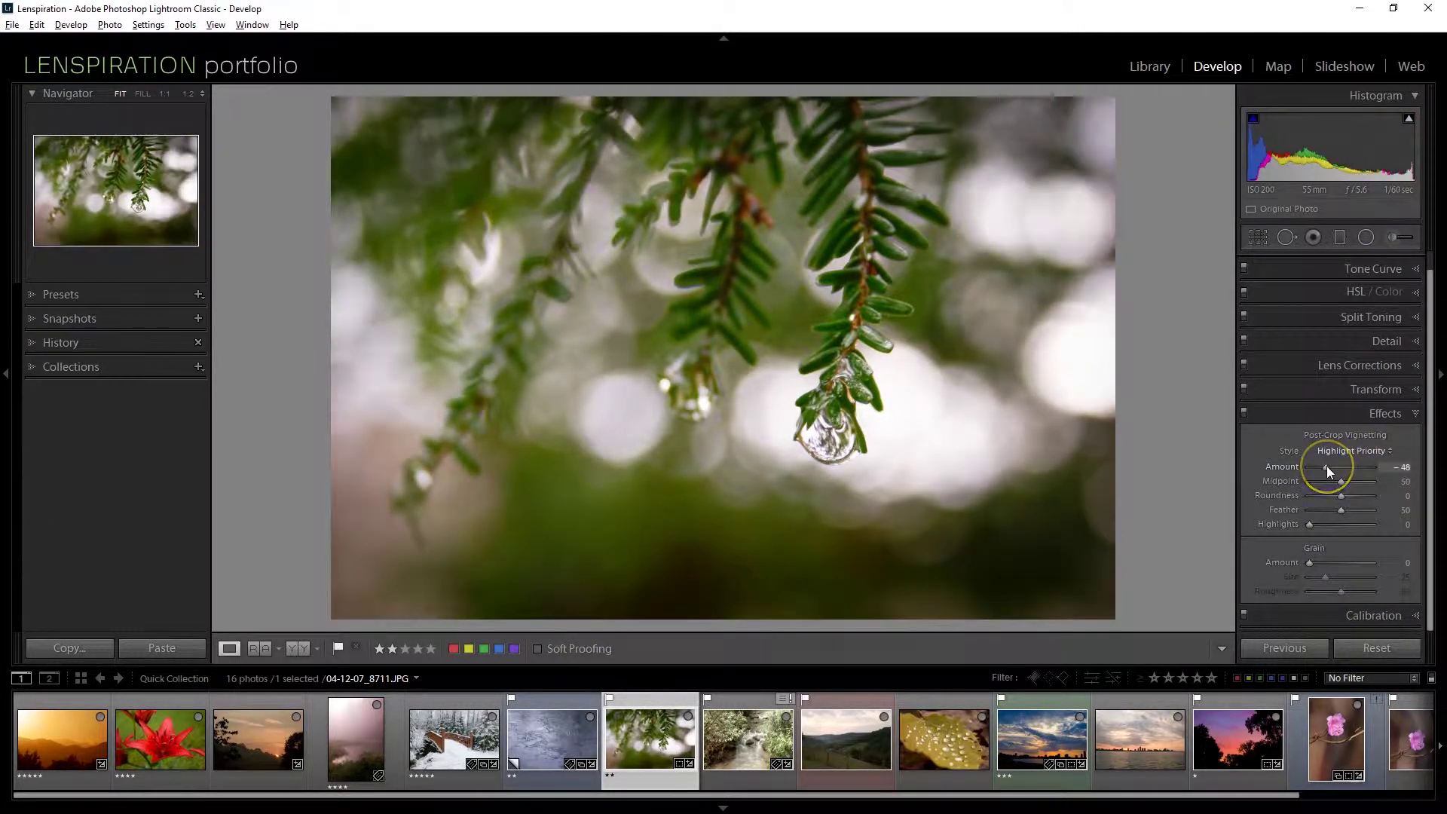
pyautogui.moveTo(1312, 524); pyautogui.dragTo(1373, 524)
pyautogui.press('5')
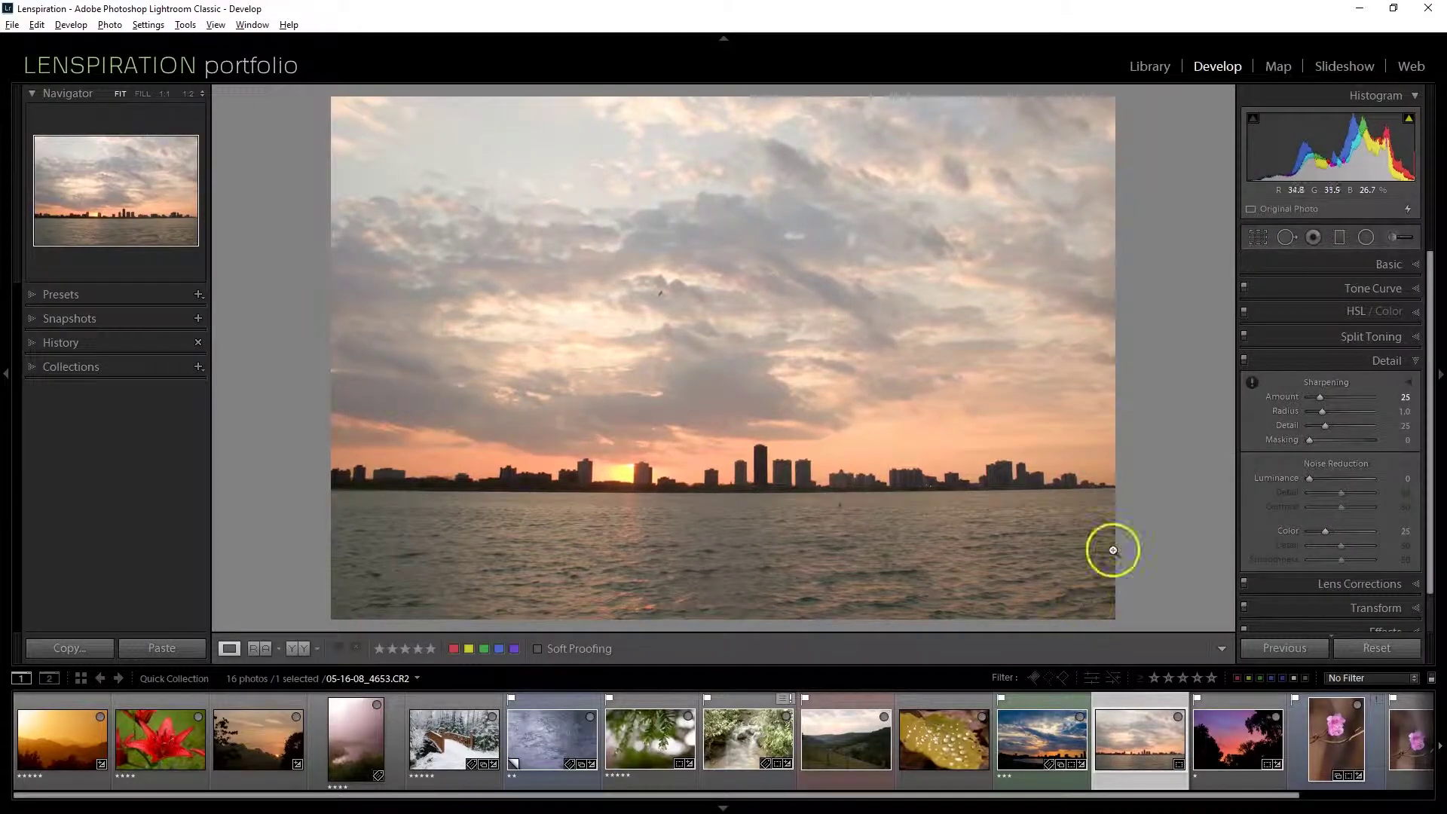
# - Update the skyline sunset's process version and set Highlights to -62, Shadows to +31, Whites to +26 and Blacks to -7
pyautogui.click(1408, 210)
pyautogui.click(797, 463)
pyautogui.moveTo(1340, 455)
pyautogui.mouseDown()
pyautogui.moveTo(1321, 455)
pyautogui.moveTo(1351, 469)
pyautogui.mouseUp()
pyautogui.moveTo(1341, 484); pyautogui.dragTo(1350, 484)
pyautogui.moveTo(1341, 498); pyautogui.dragTo(1338, 498)
# - Try the Adobe Color profile on the skyline sunset and settle on Adobe Landscape
pyautogui.click(1316, 312)
pyautogui.click(1334, 329)
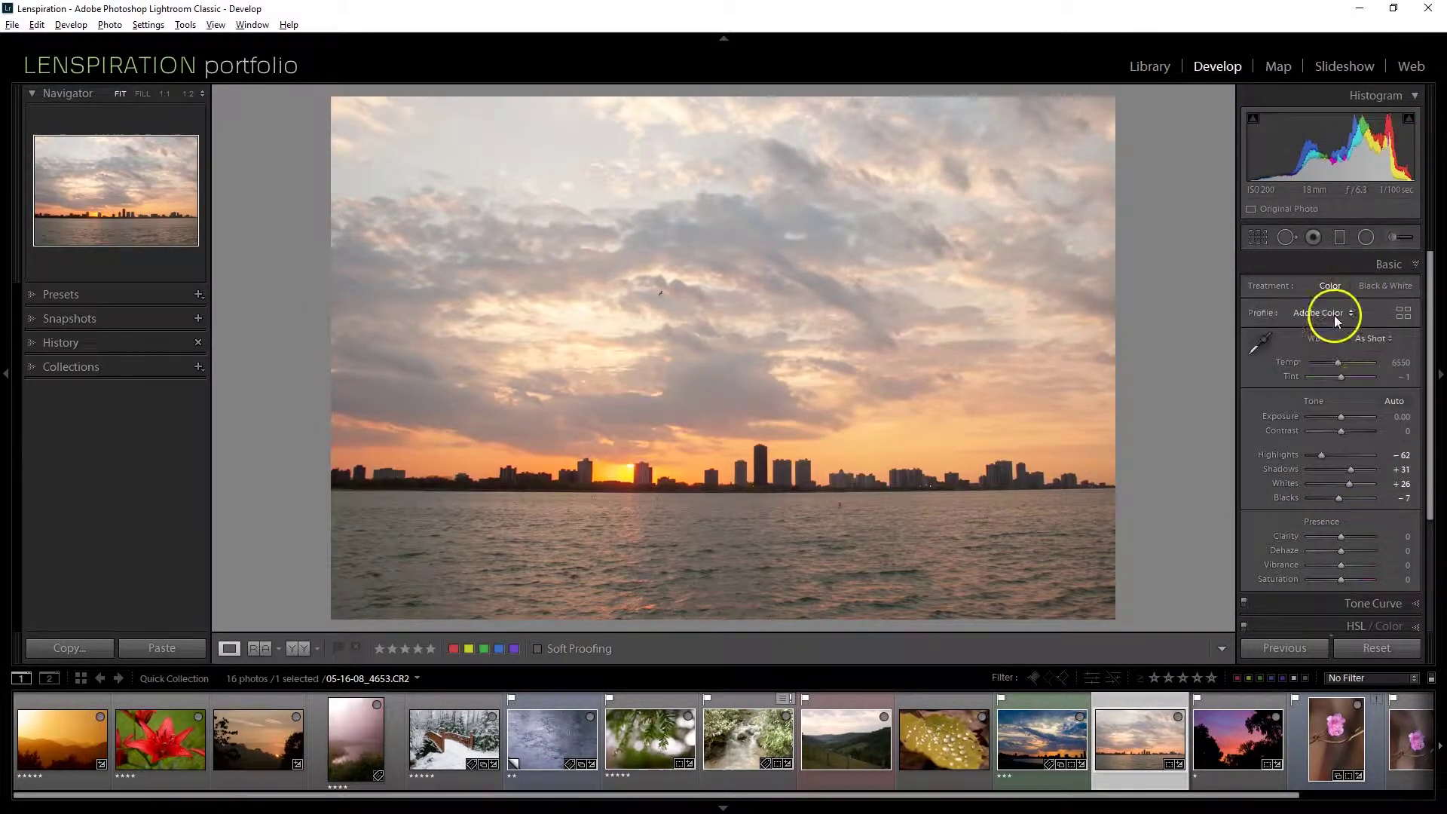
pyautogui.click(1334, 314)
pyautogui.click(1334, 326)
pyautogui.click(1335, 314)
pyautogui.click(1335, 329)
# - Cool the skyline photo to Temp 5810 and set Vibrance to +19, Saturation to +5 and Blacks to 0
pyautogui.moveTo(1338, 362); pyautogui.dragTo(1333, 363)
pyautogui.moveTo(1341, 565); pyautogui.dragTo(1343, 578)
pyautogui.moveTo(1339, 499); pyautogui.dragTo(1336, 498)
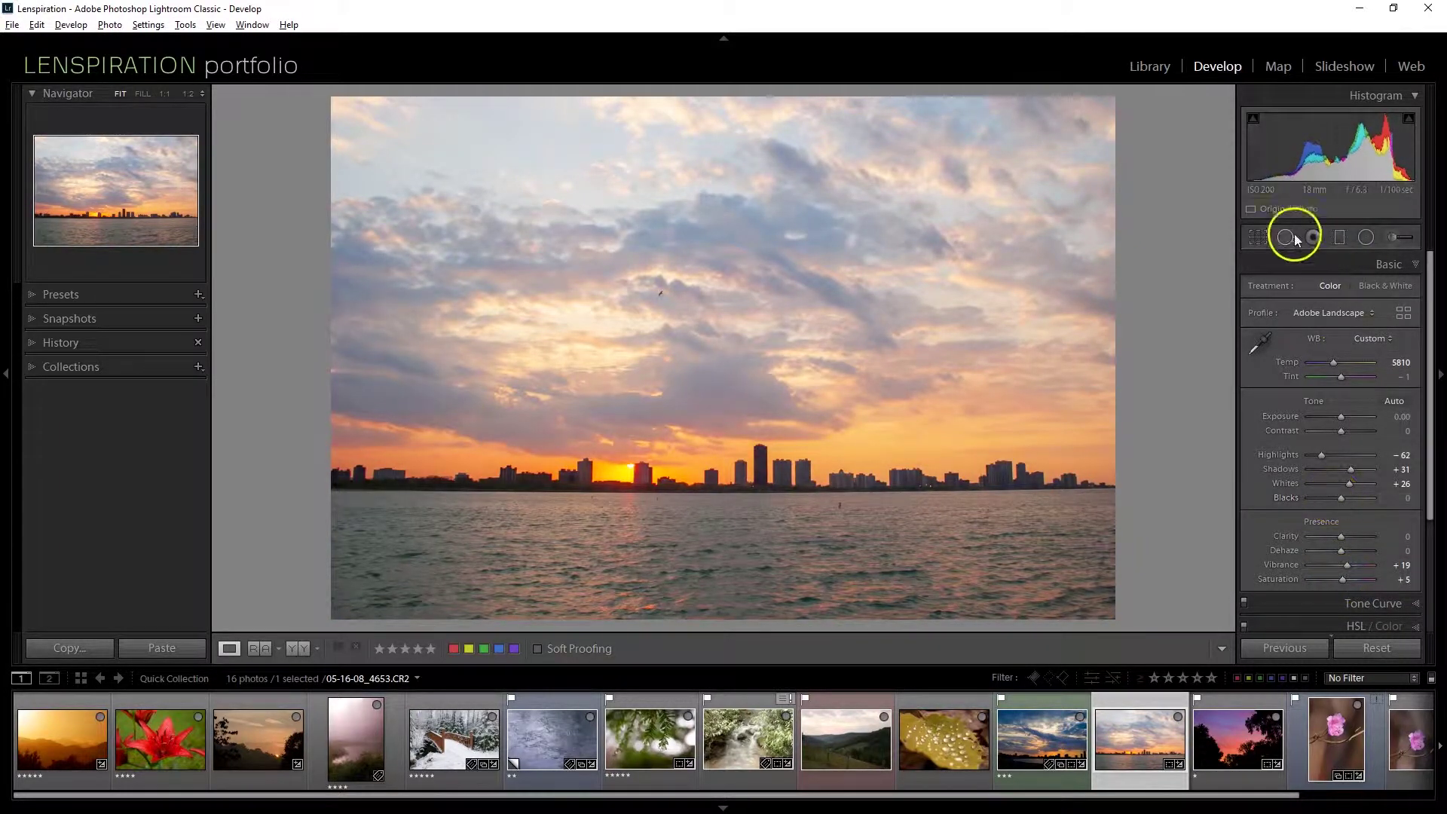
# - Add a graduated filter across the sky down to the skyline, adjust its tone settings and finish the filter
pyautogui.click(1339, 237)
pyautogui.moveTo(679, 255); pyautogui.dragTo(679, 476)
pyautogui.doubleClick(1358, 404)
pyautogui.moveTo(1340, 345)
pyautogui.mouseDown()
pyautogui.moveTo(1370, 388)
pyautogui.moveTo(1342, 418)
pyautogui.mouseUp()
pyautogui.click(1208, 647)
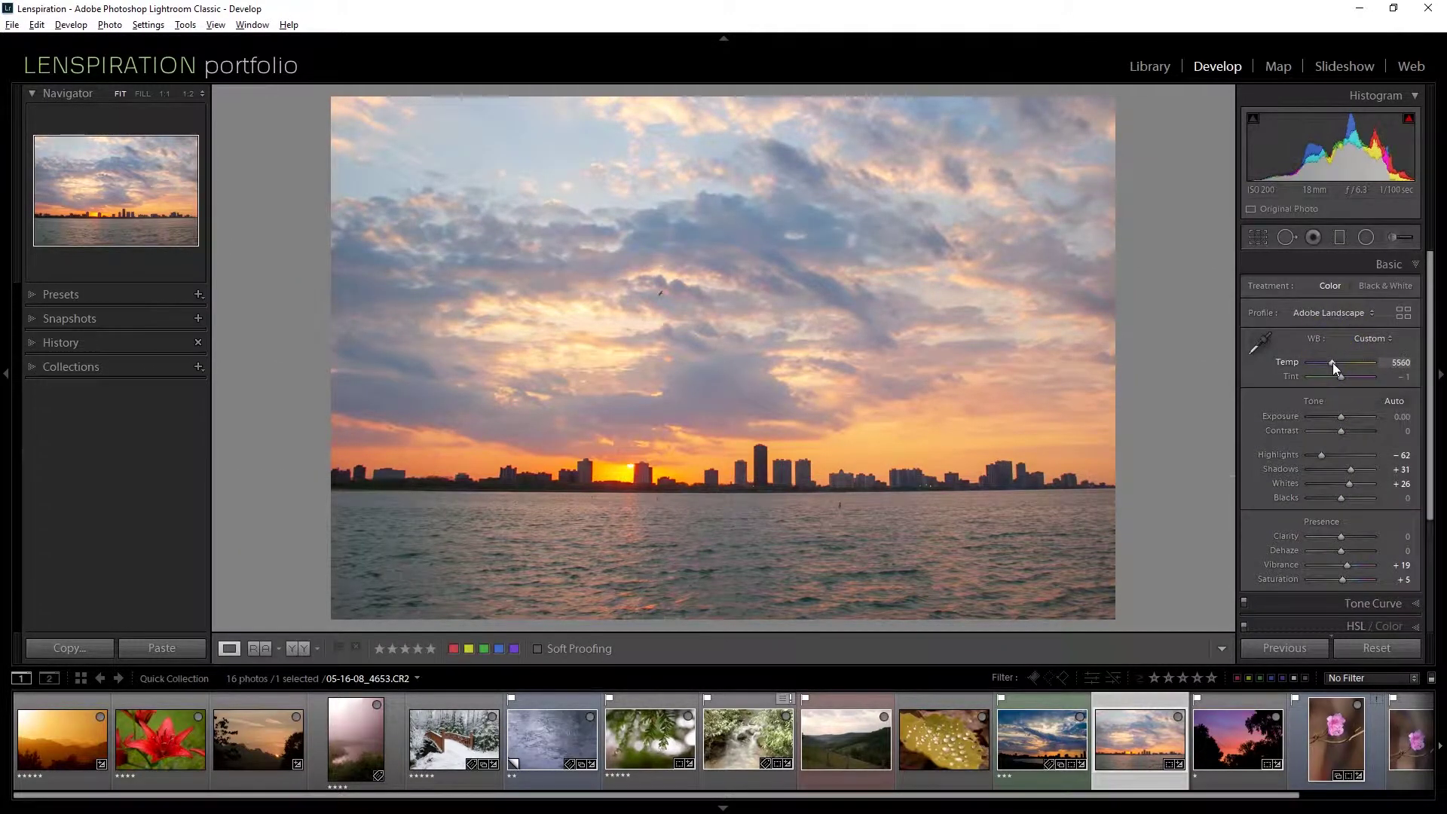
# - Add a Highlight Priority post-crop vignette with an Amount of -19 to the skyline sunset
pyautogui.scroll(-3, 1347, 567)
pyautogui.click(1378, 592)
pyautogui.moveTo(1341, 467); pyautogui.dragTo(1338, 466)
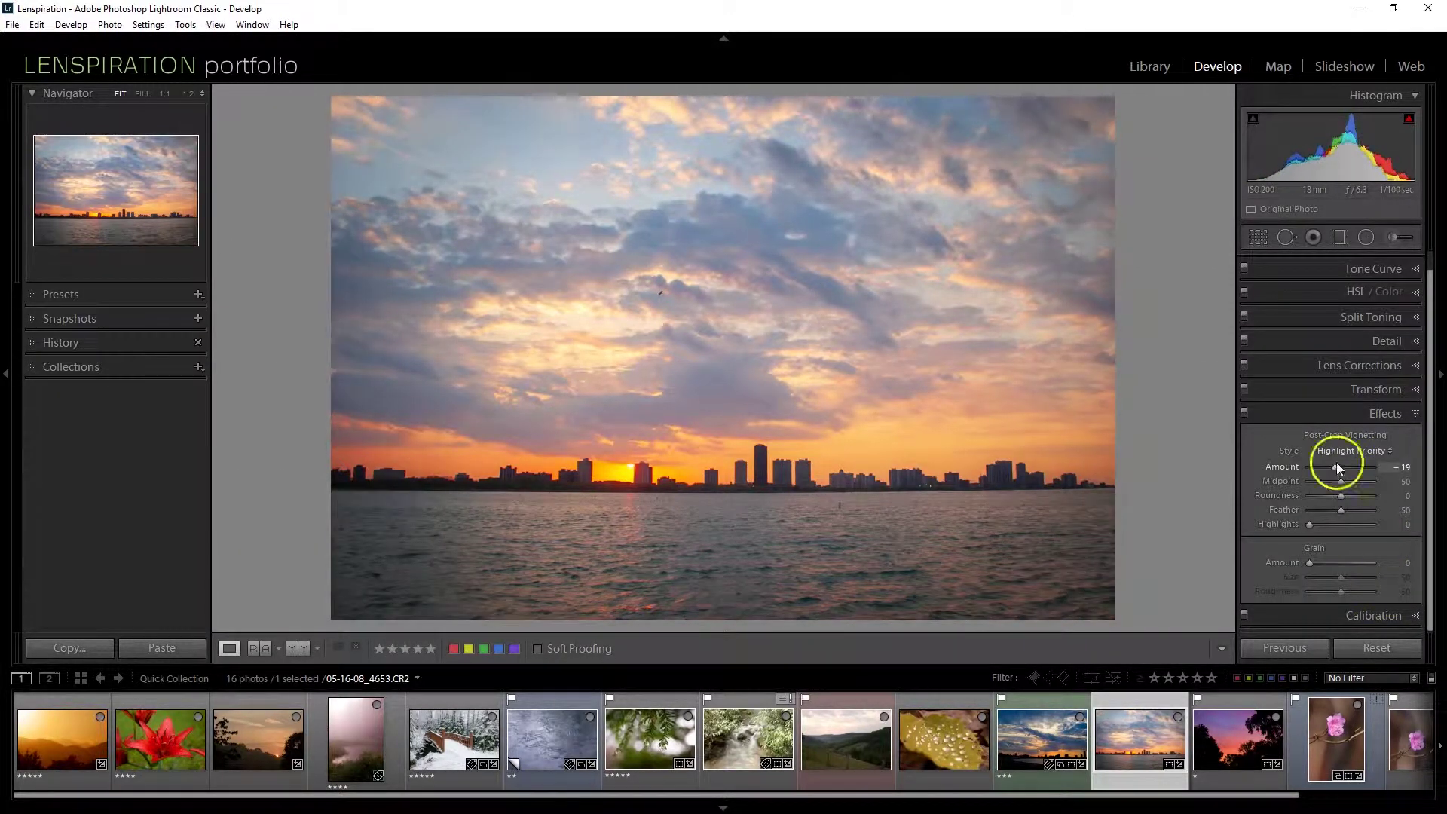
# - Fine-tune the skyline sunset to Temp 5810, Tint -6 and Vibrance +29
pyautogui.click(1387, 267)
pyautogui.click(1387, 266)
pyautogui.moveTo(1332, 363); pyautogui.dragTo(1335, 363)
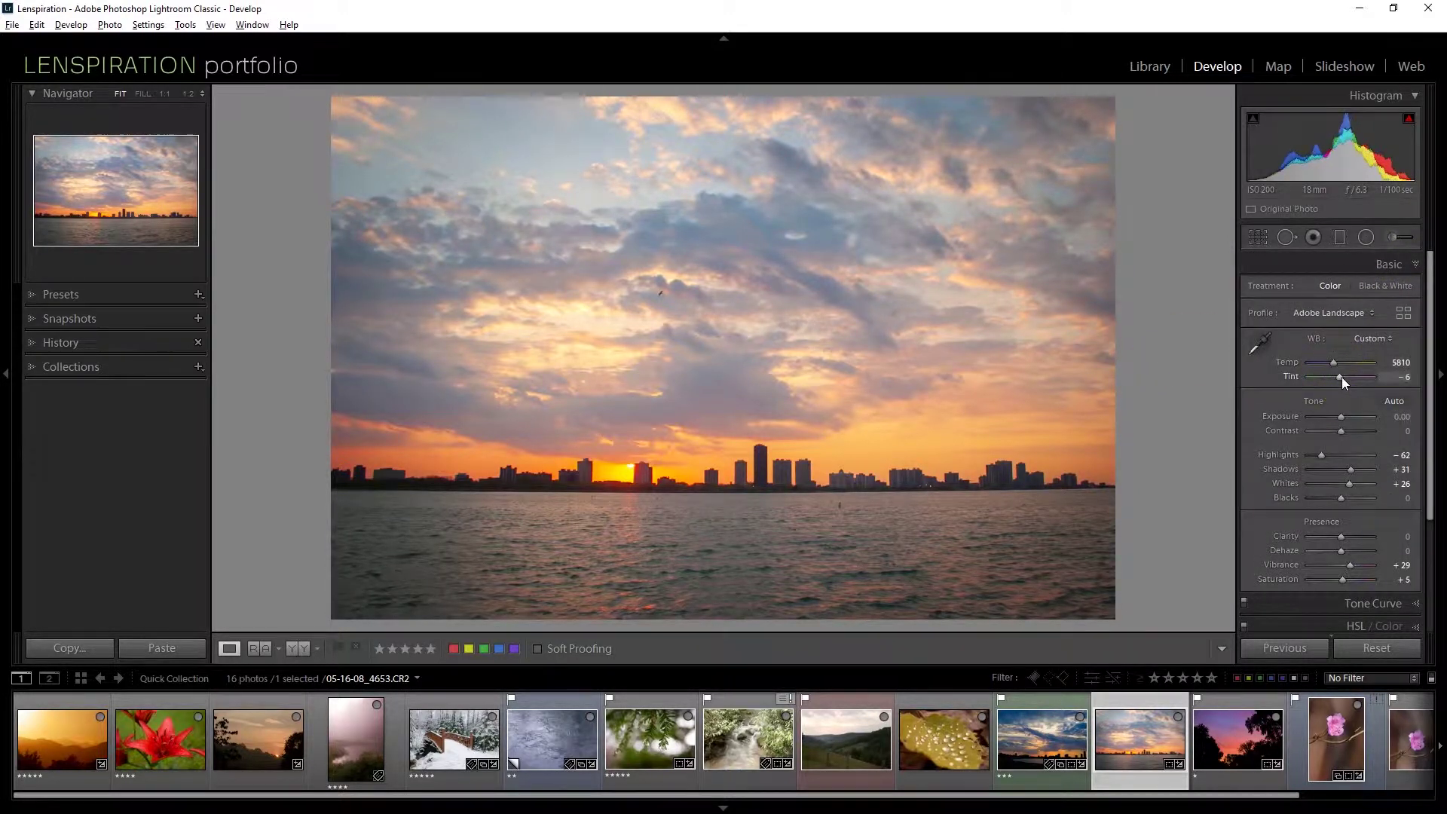
# - Remove chromatic aberration and enable lens profile corrections for the skyline photo with Canon as the lens make
pyautogui.moveTo(1430, 305); pyautogui.dragTo(1430, 404)
pyautogui.click(1360, 560)
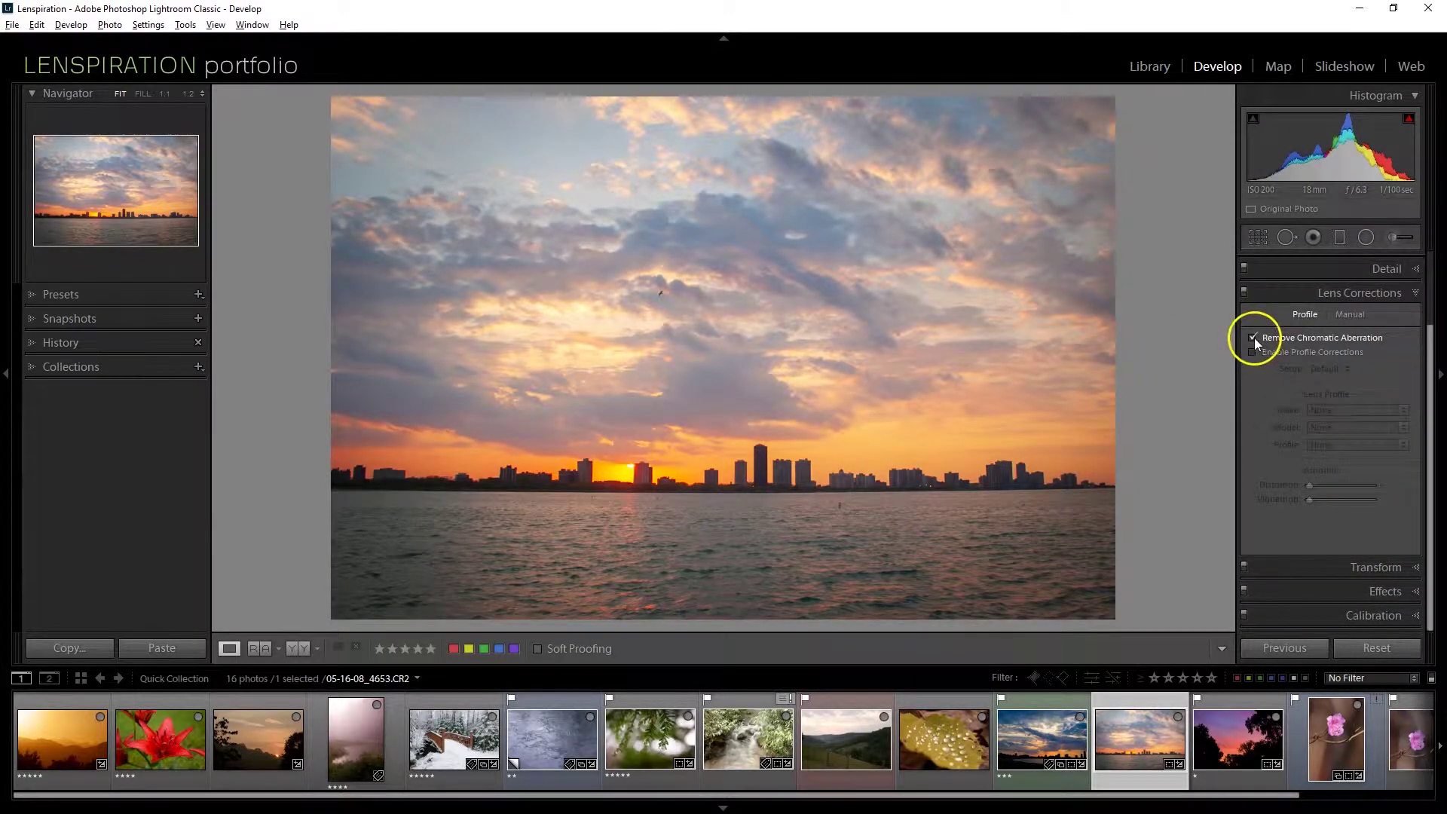
pyautogui.click(1325, 410)
pyautogui.click(1250, 96)
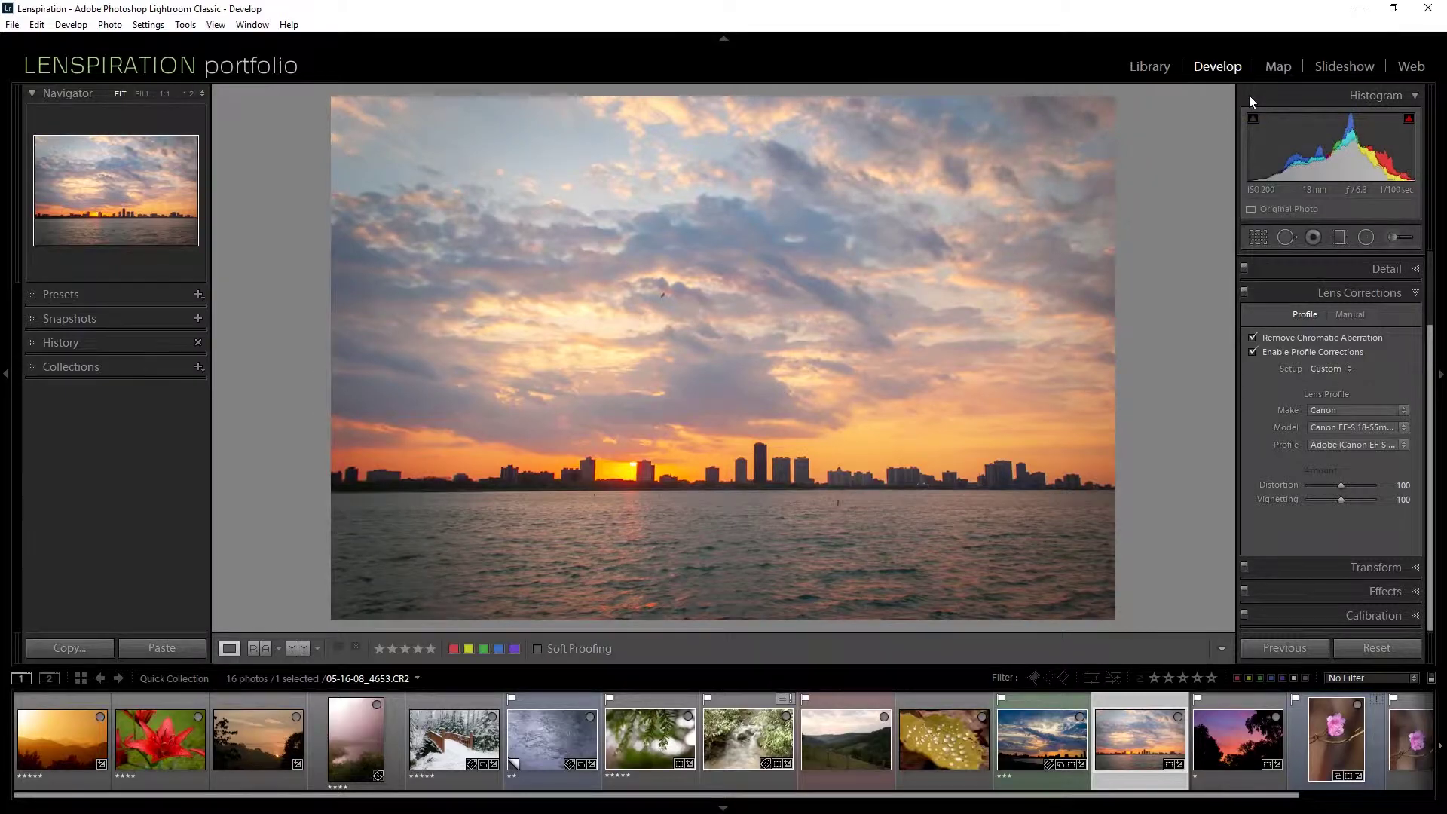